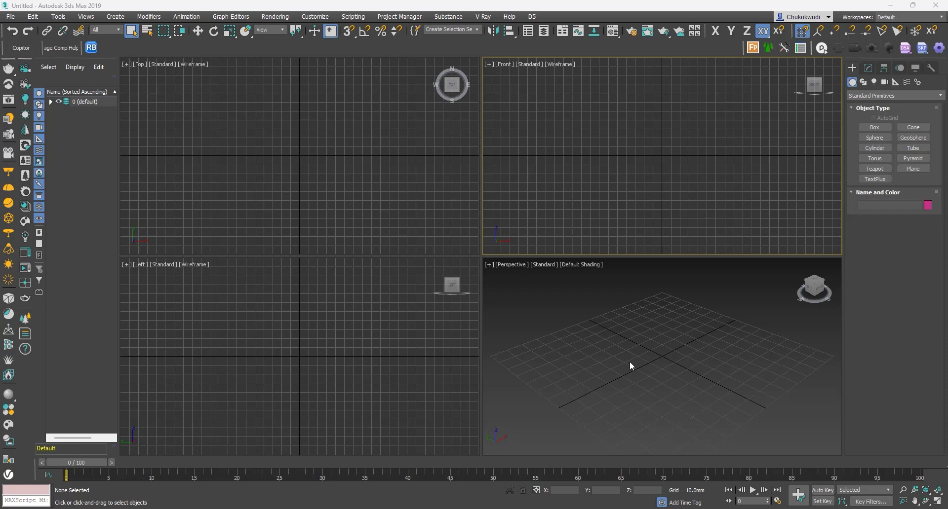
Step: Activate the Perspective viewport, then open the Material Editor and close it again
{"action": "left_click", "coordinate": [629, 366]}
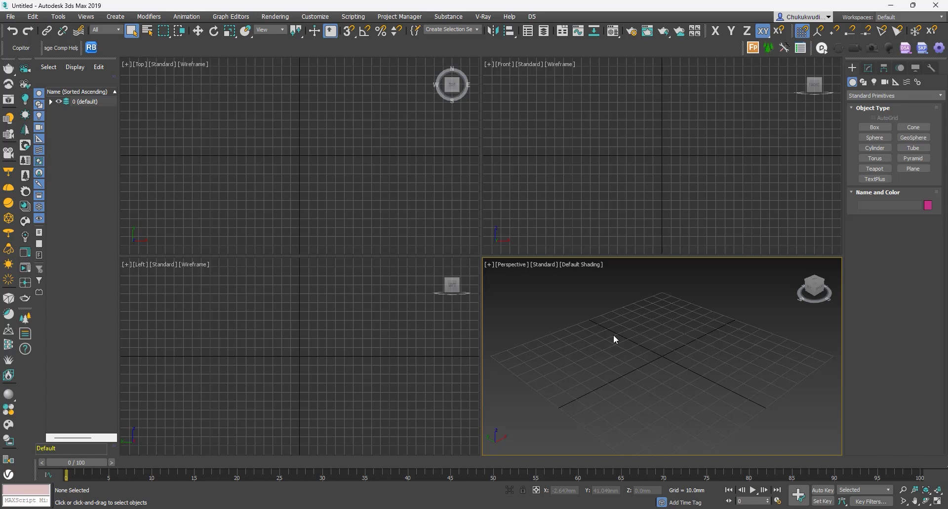
{"action": "key", "text": "m"}
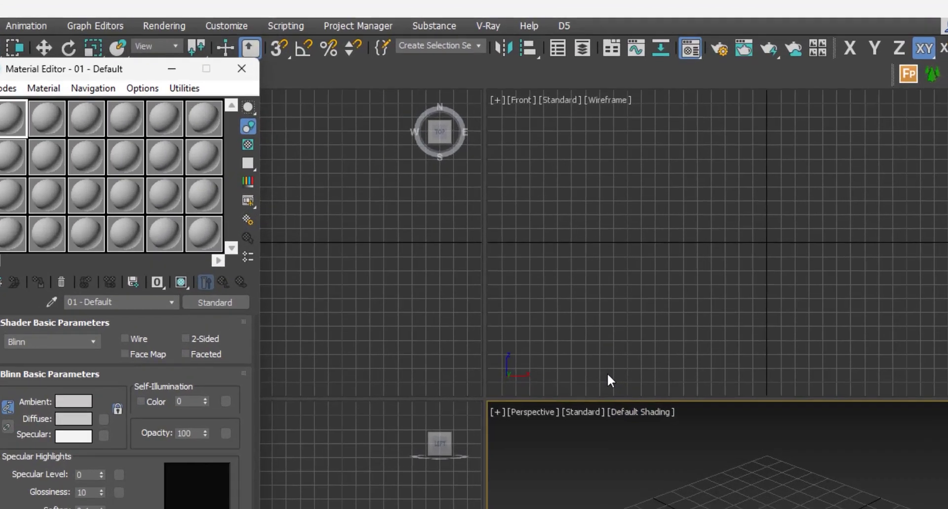
{"action": "key", "text": "m"}
{"action": "left_click", "coordinate": [673, 136]}
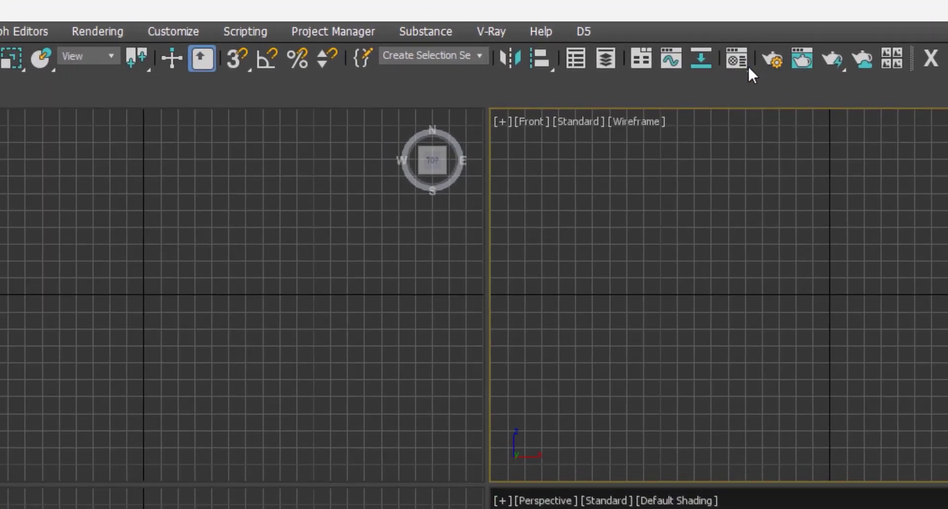
Step: Open the Material Editor in compact form, switch it to Slate mode and close it
{"action": "left_click", "coordinate": [736, 57]}
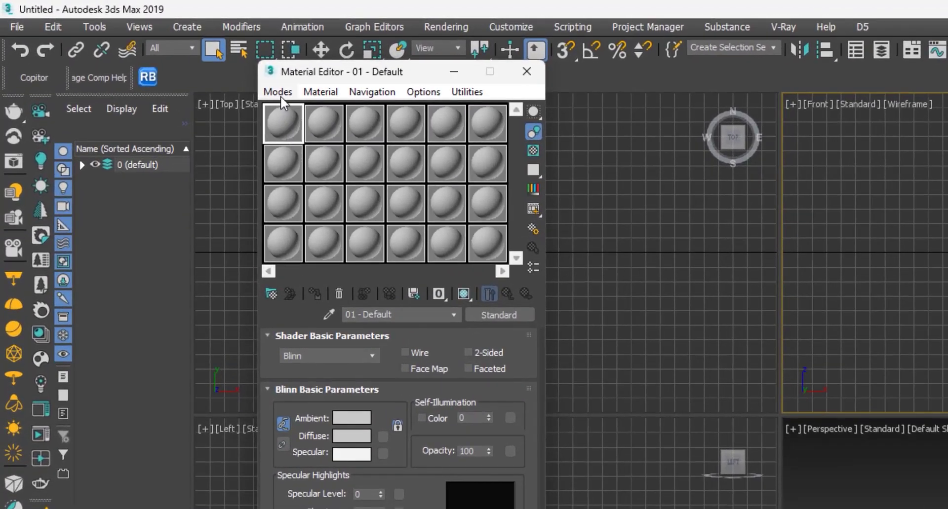
{"action": "left_click", "coordinate": [267, 90]}
{"action": "left_click", "coordinate": [283, 123]}
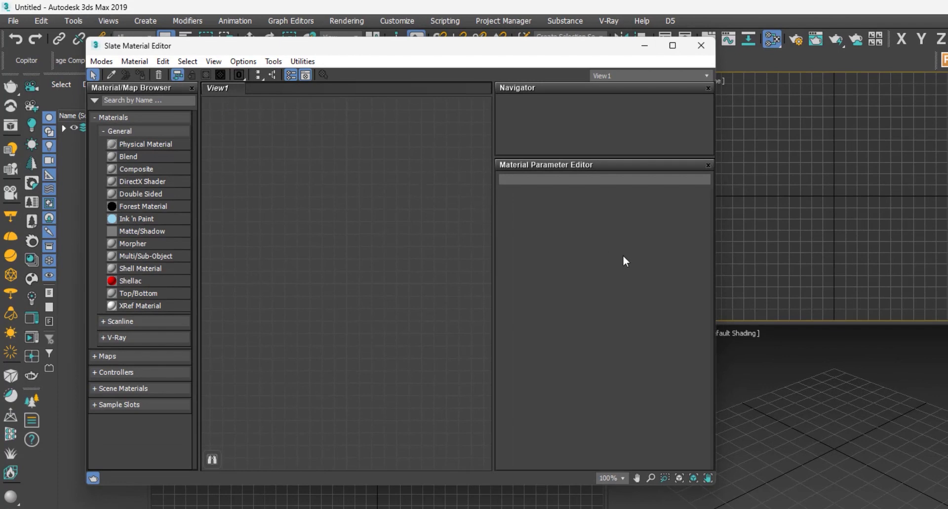
{"action": "left_click", "coordinate": [704, 51]}
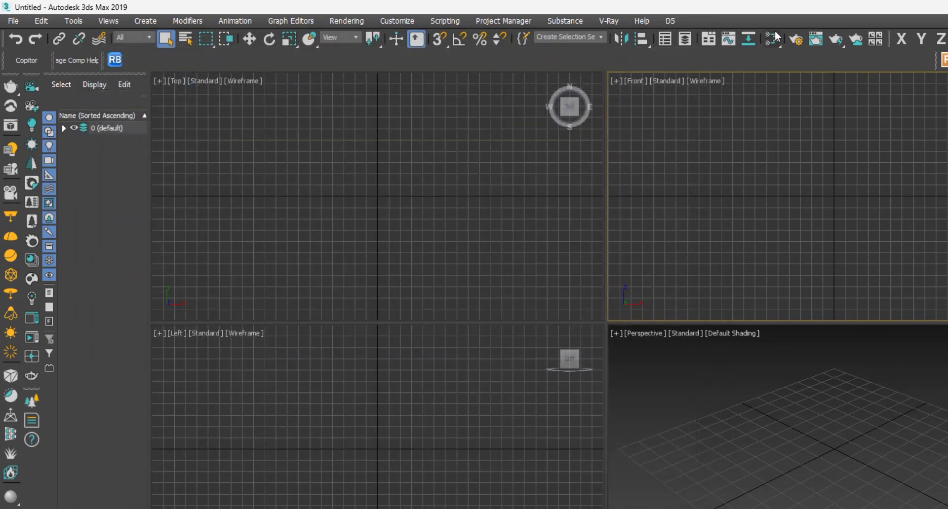
Step: Open the Compact Material Editor, swap it for the Slate Material Editor and close that window
{"action": "left_click", "coordinate": [773, 38]}
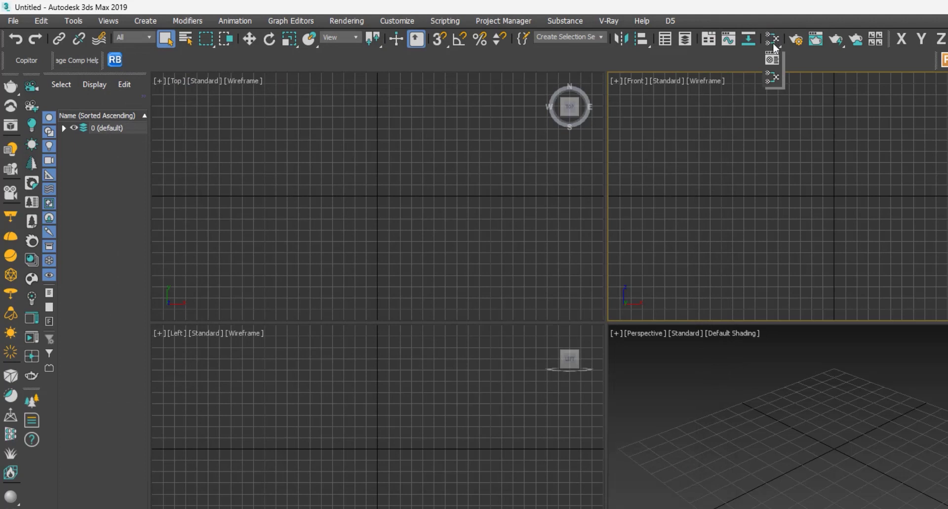
{"action": "left_click", "coordinate": [773, 59]}
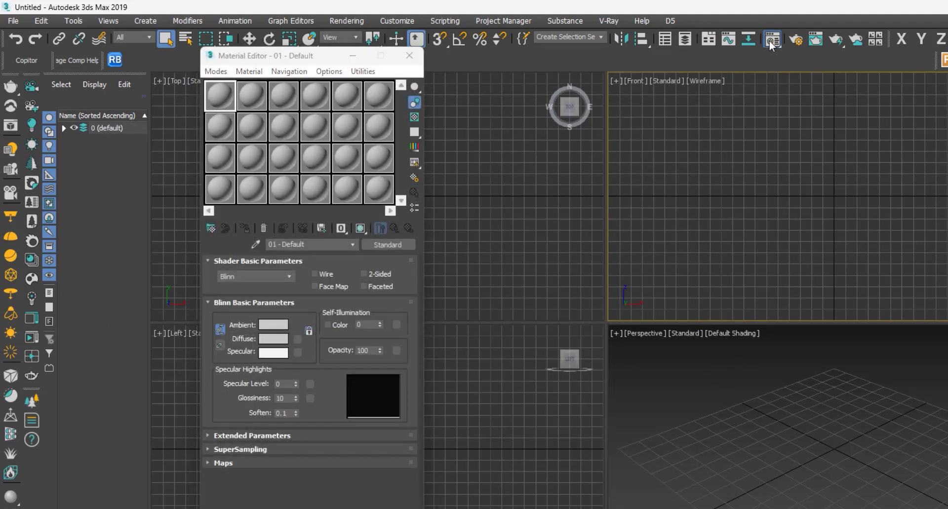
{"action": "left_click_drag", "start_coordinate": [769, 41], "coordinate": [771, 77]}
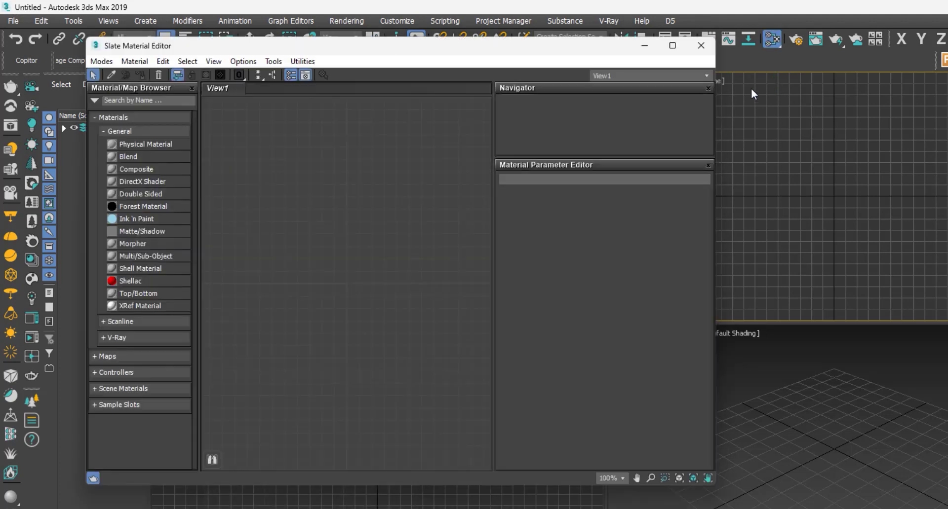
{"action": "left_click", "coordinate": [698, 51]}
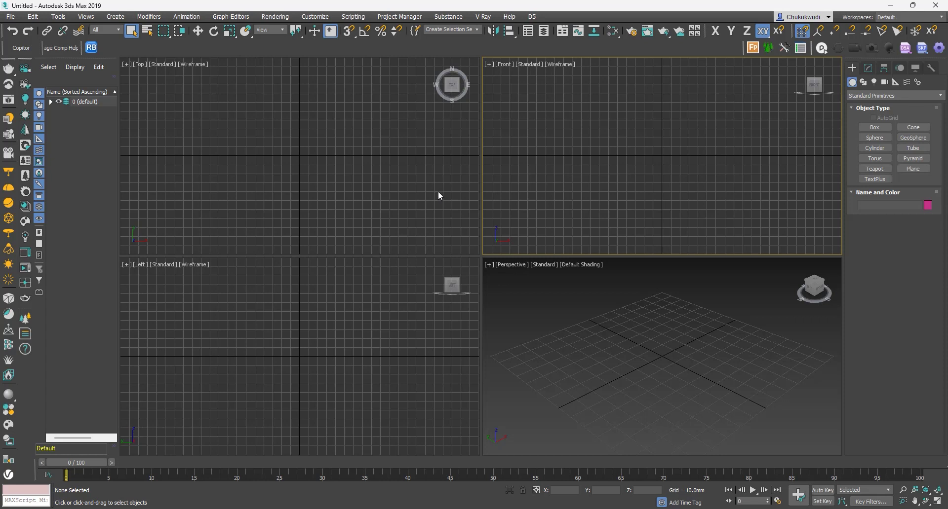
Step: With the Compact Material Editor open, draw two boxes in Perspective, about 20.5 × 15.4 × 18 mm and 12.6 × 23.8 mm at the base
{"action": "left_click", "coordinate": [612, 32]}
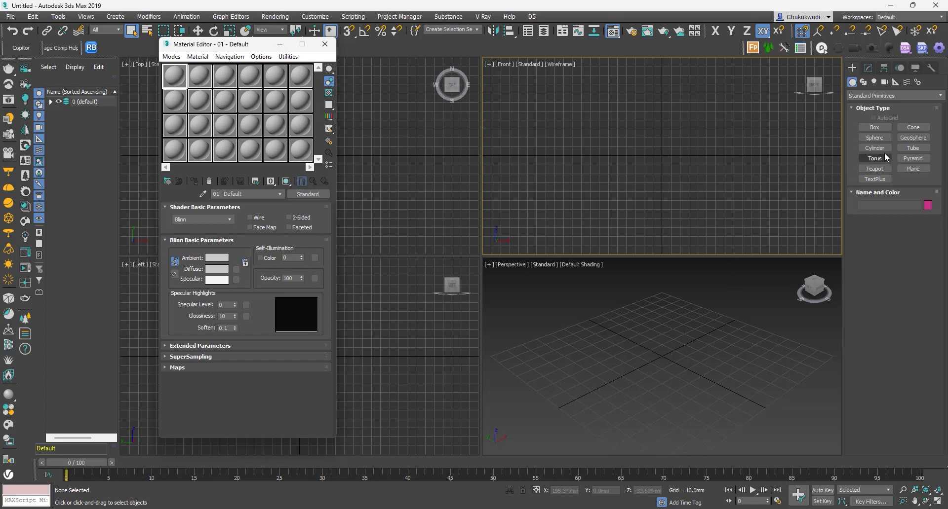
{"action": "left_click", "coordinate": [875, 127]}
{"action": "left_click_drag", "start_coordinate": [589, 352], "coordinate": [627, 346]}
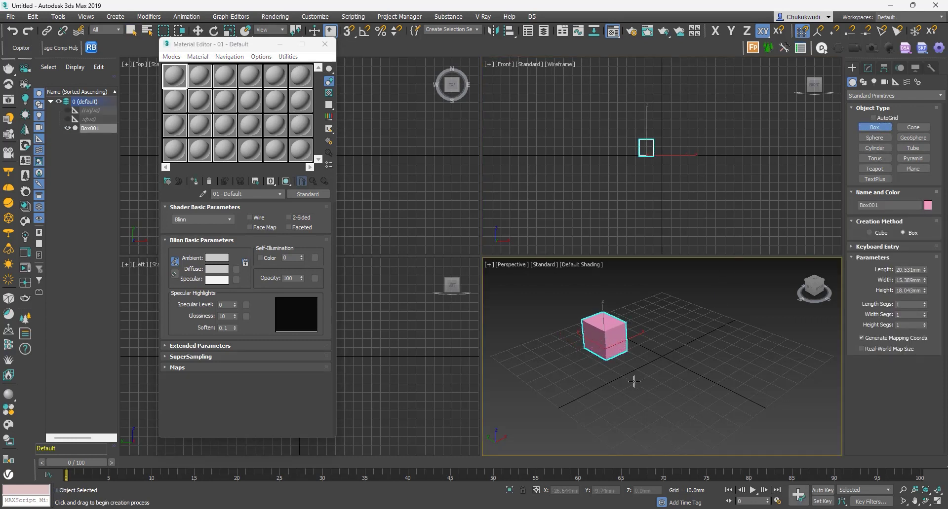
{"action": "left_click_drag", "start_coordinate": [635, 381], "coordinate": [683, 371]}
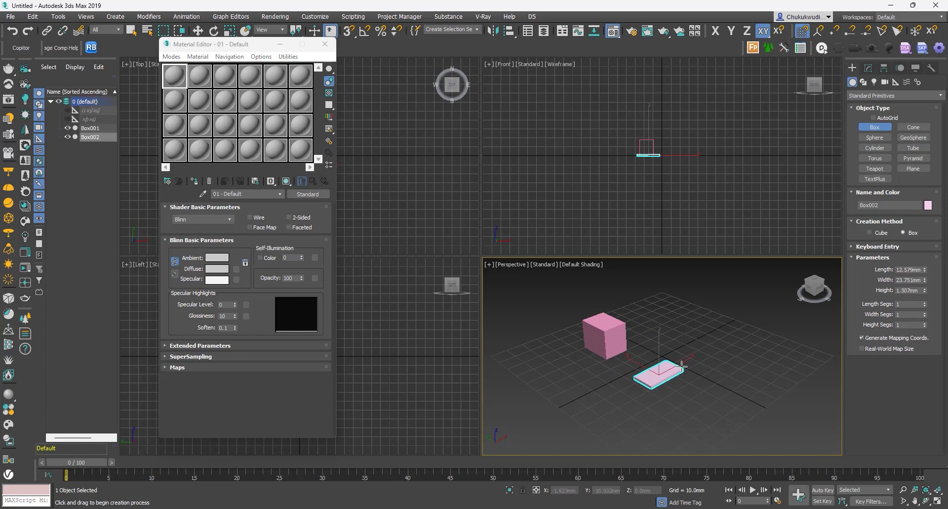
{"action": "left_click", "coordinate": [681, 339]}
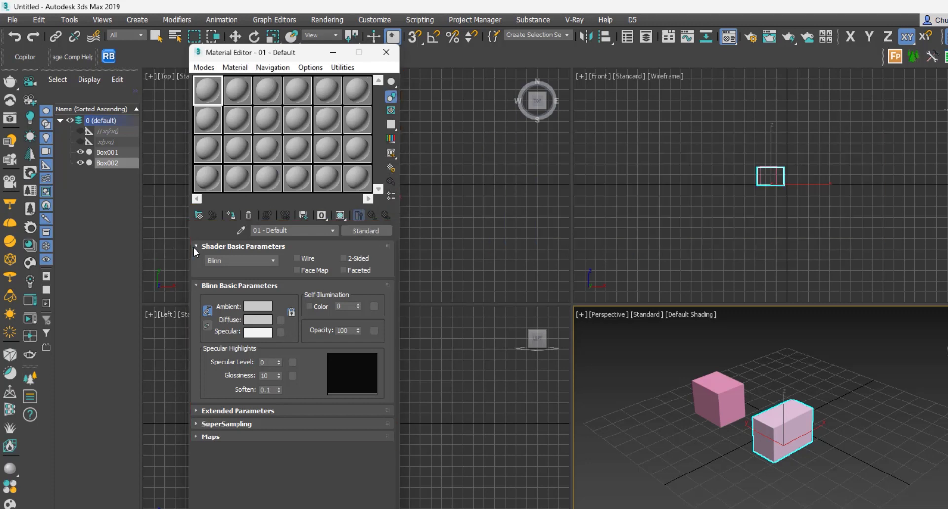
Step: Collapse the shader parameter rollouts of 01 - Default and examine the map channels in its Maps rollout
{"action": "left_click", "coordinate": [193, 247]}
{"action": "left_click", "coordinate": [194, 256]}
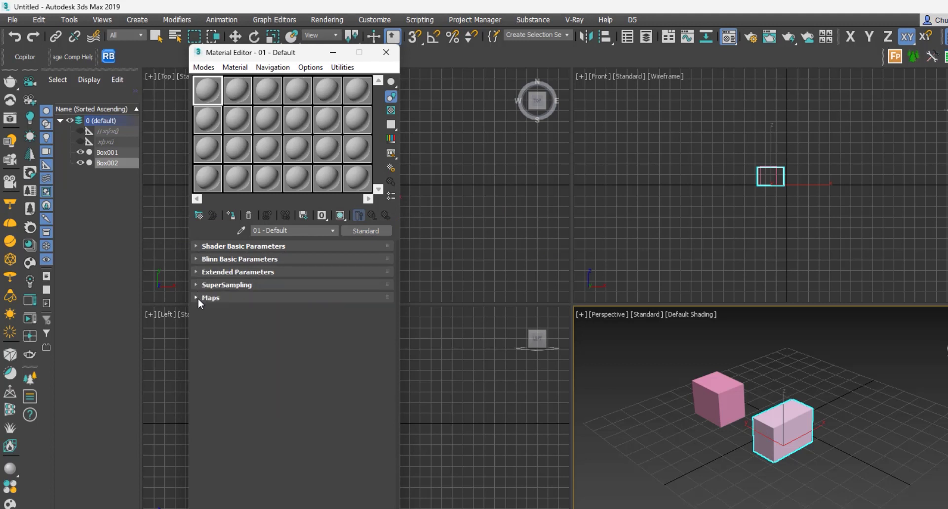
{"action": "left_click", "coordinate": [197, 298]}
{"action": "scroll", "coordinate": [202, 283], "scroll_direction": "up", "scroll_amount": 2}
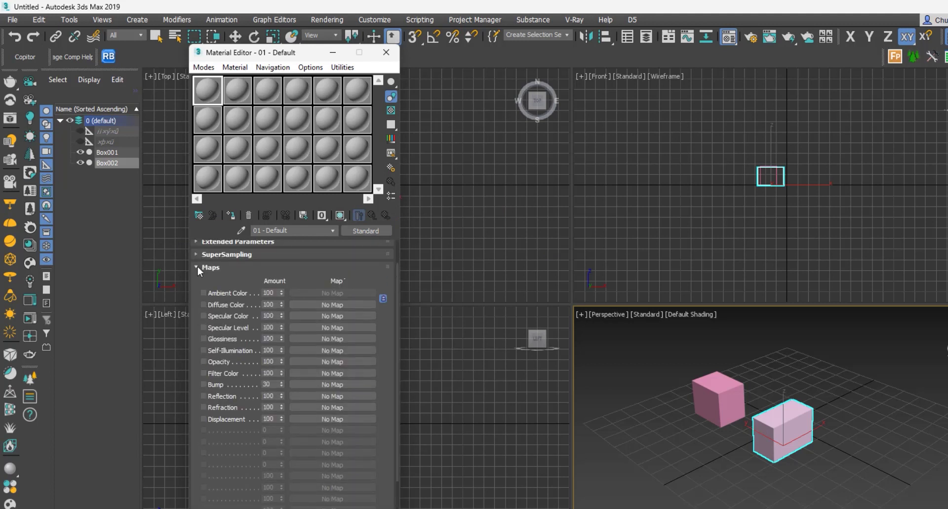
{"action": "left_click", "coordinate": [197, 266]}
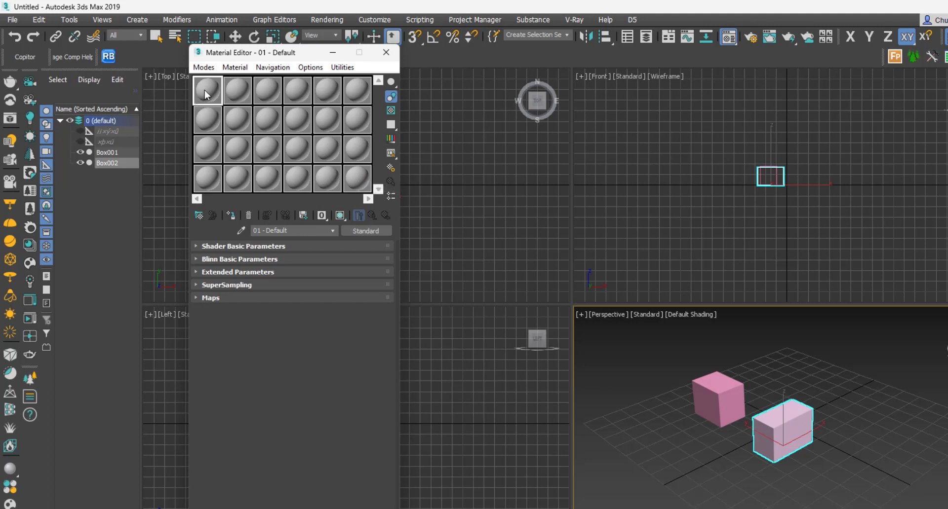
Step: Assign material 01 - Default to the first box and 02 - Default to the selected second box
{"action": "left_click_drag", "start_coordinate": [325, 182], "coordinate": [722, 383]}
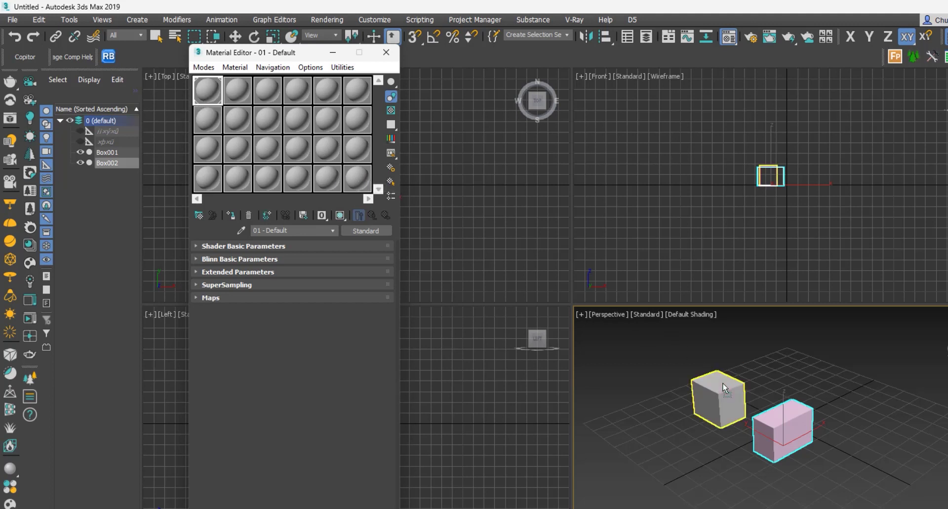
{"action": "left_click", "coordinate": [783, 423]}
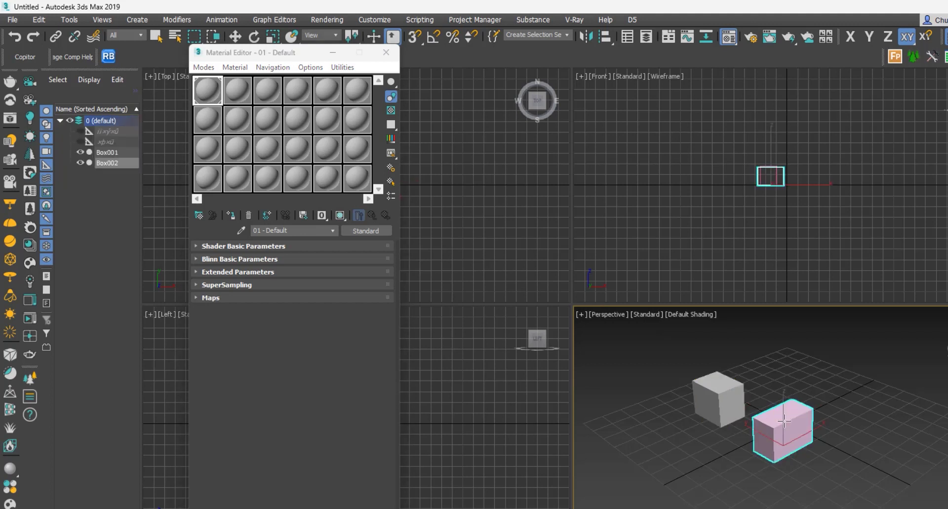
{"action": "left_click", "coordinate": [239, 99]}
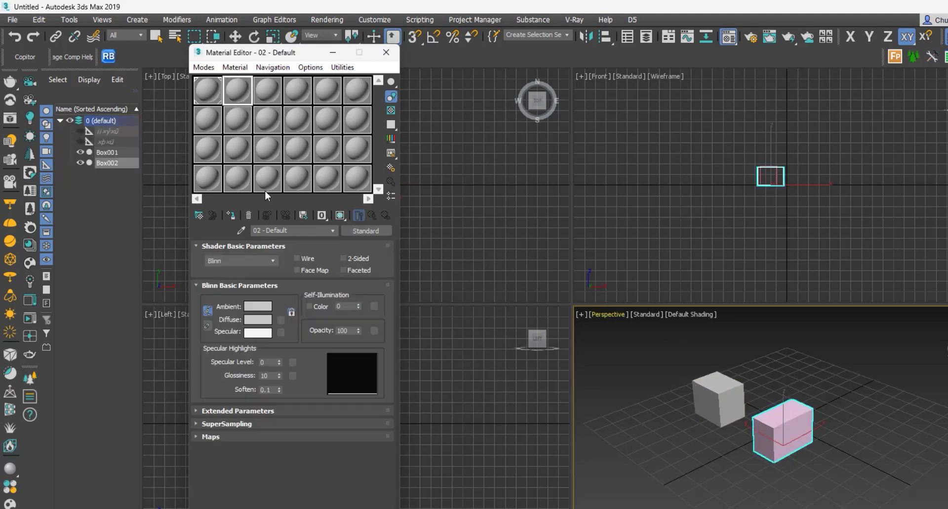
{"action": "left_click", "coordinate": [233, 218]}
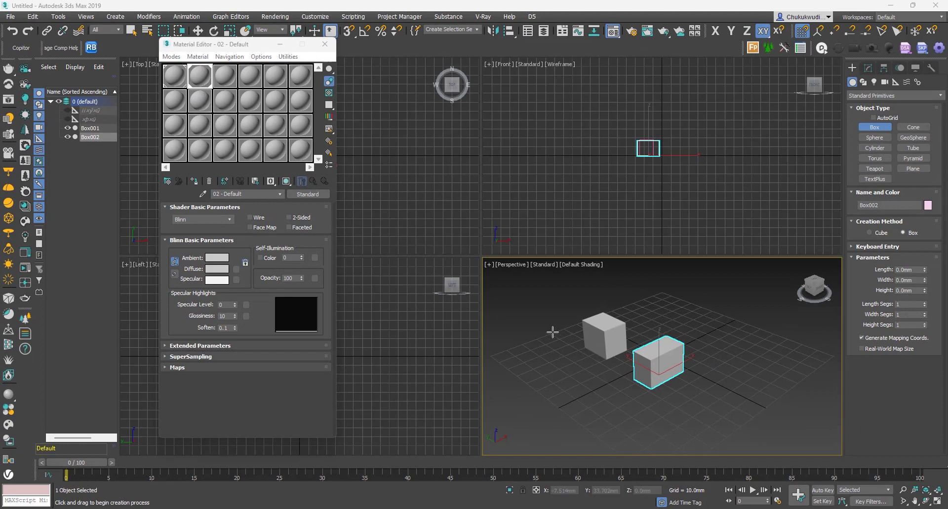
Step: Undo the stray third box and leave box creation with nothing selected
{"action": "left_click_drag", "start_coordinate": [529, 327], "coordinate": [529, 327]}
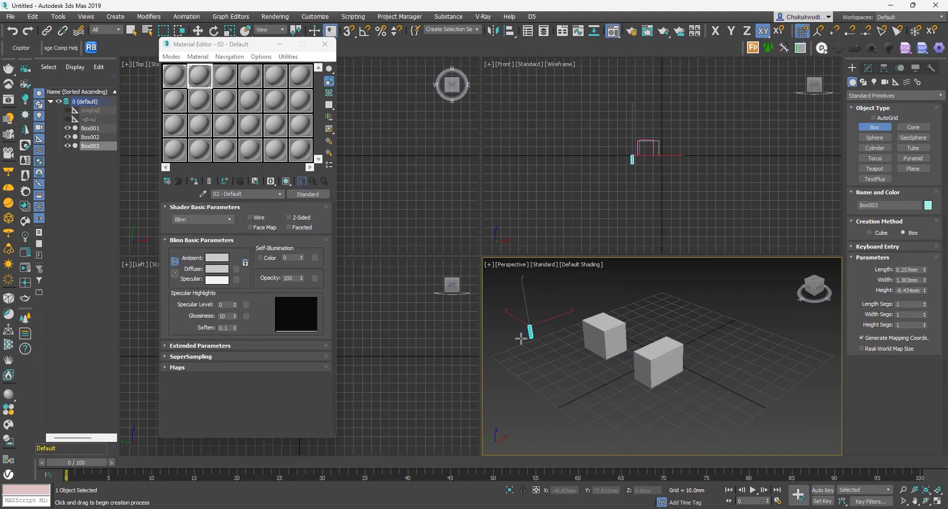
{"action": "key", "text": "ctrl+z"}
{"action": "right_click", "coordinate": [513, 327]}
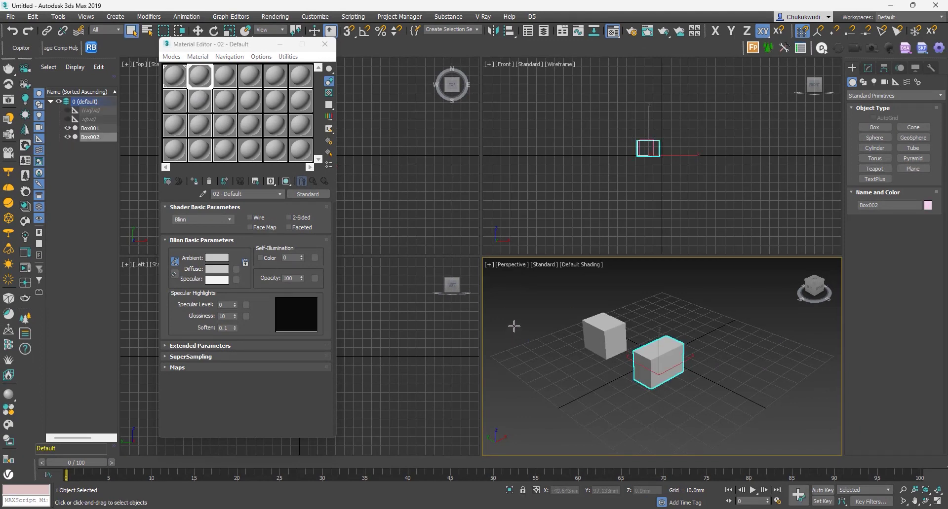
{"action": "left_click", "coordinate": [514, 326]}
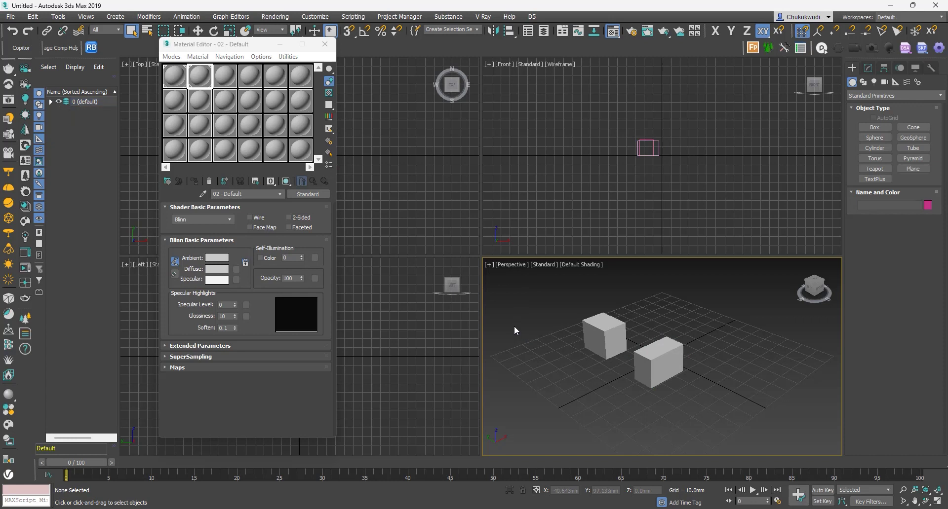
Step: With the first box and 01 - Default selected, set the sample slots to 3 X 2 and expand Shader Basic Parameters
{"action": "left_click", "coordinate": [604, 335]}
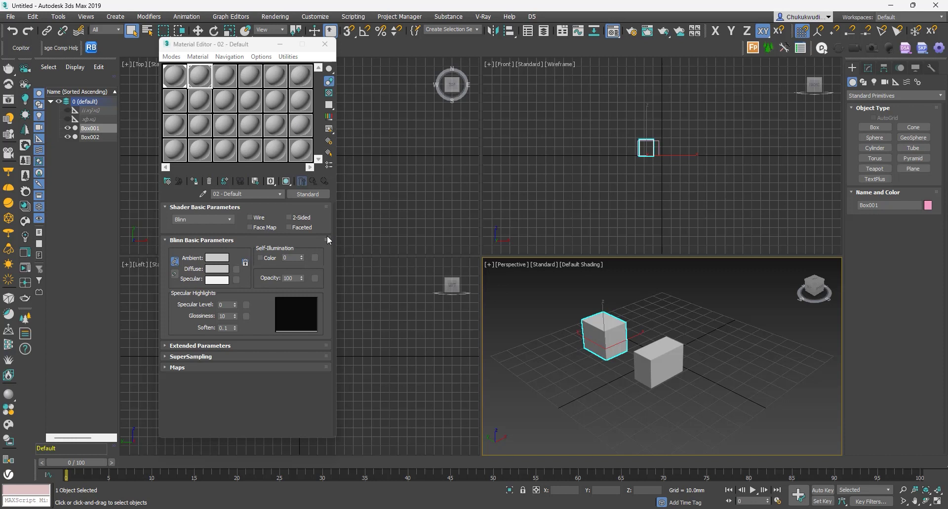
{"action": "left_click", "coordinate": [180, 74]}
{"action": "right_click", "coordinate": [181, 75]}
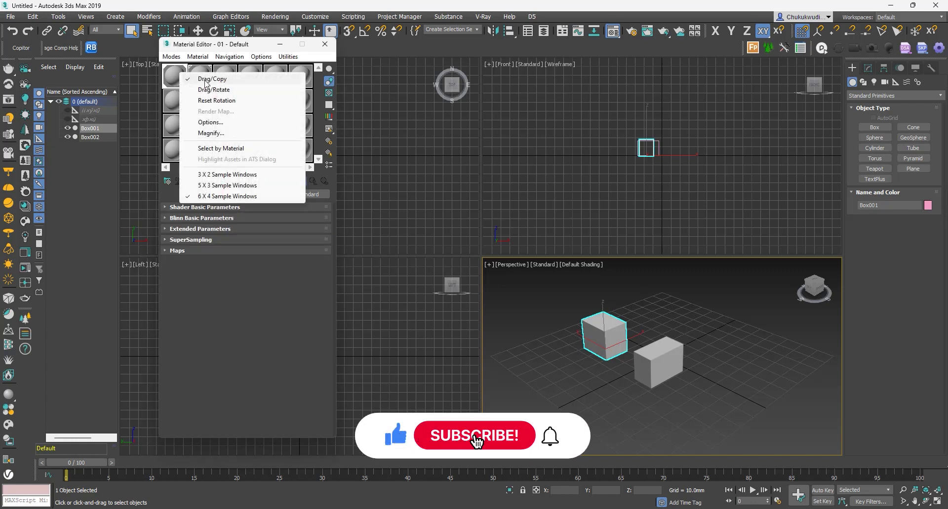
{"action": "left_click", "coordinate": [221, 175]}
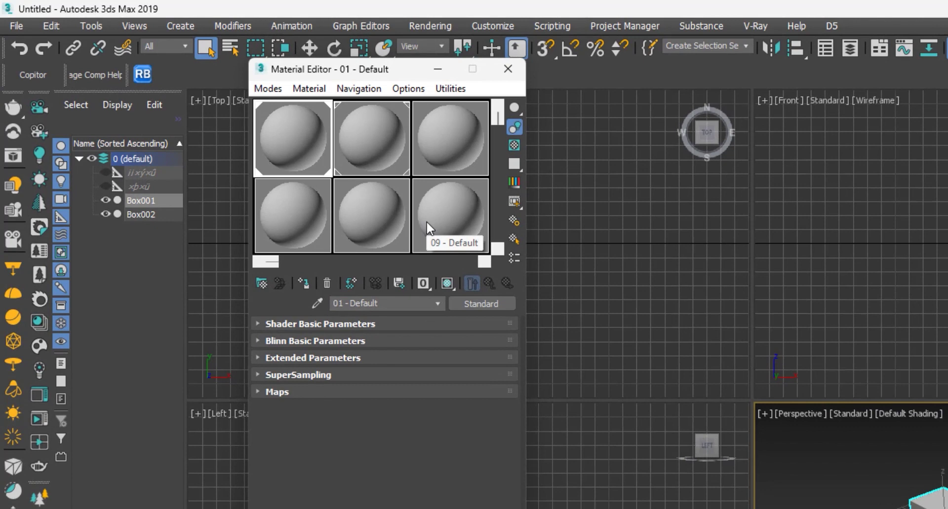
{"action": "left_click", "coordinate": [257, 323]}
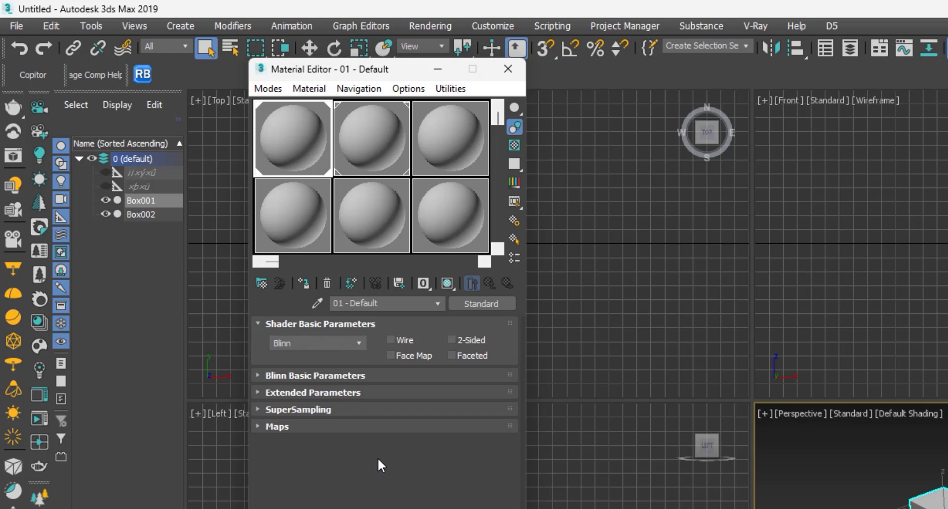
Step: Examine the material types available for 01 - Default, collapse the General group and close the browser unchanged
{"action": "left_click", "coordinate": [480, 307]}
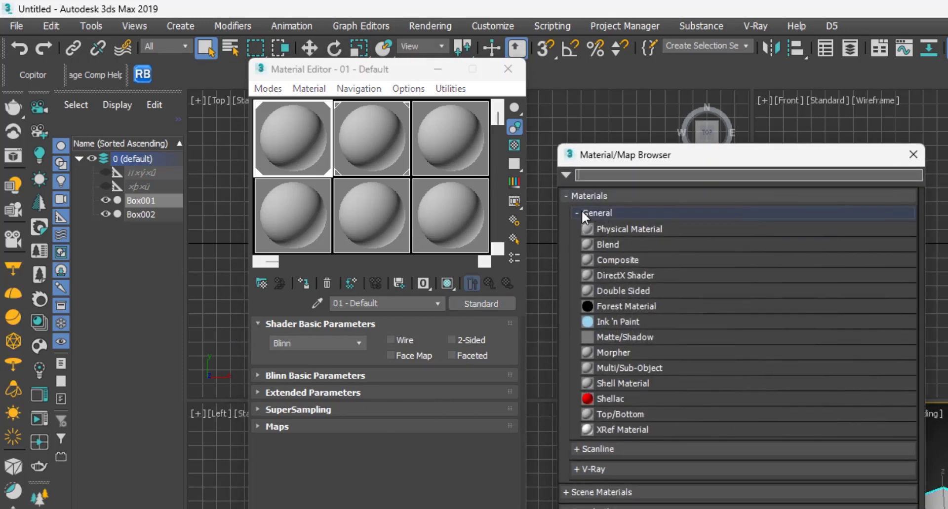
{"action": "left_click", "coordinate": [578, 210]}
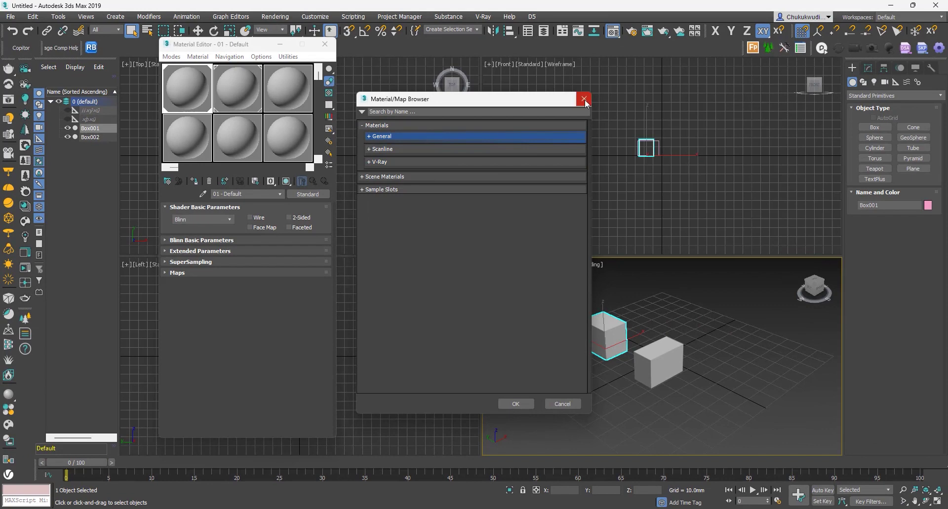
{"action": "left_click", "coordinate": [585, 101]}
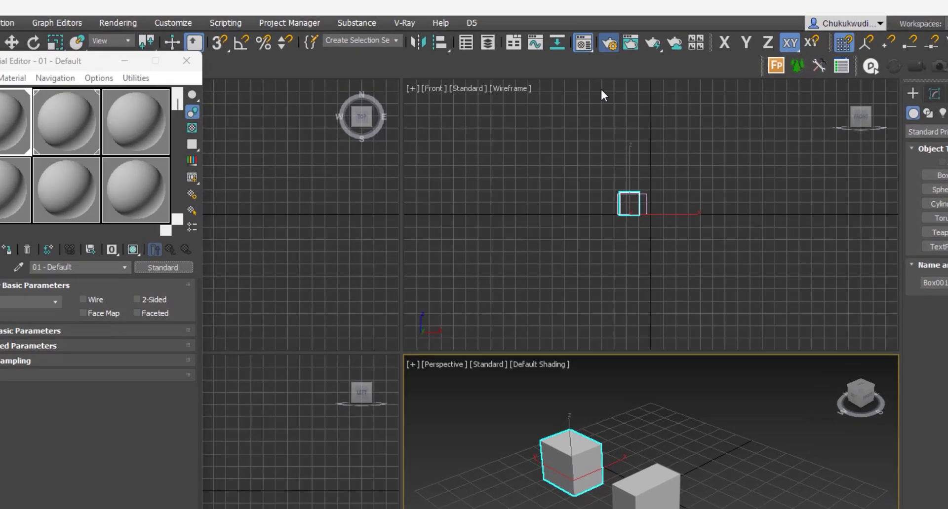
Step: Set the renderer to Corona in Render Setup and close the dialog
{"action": "key", "text": "F10"}
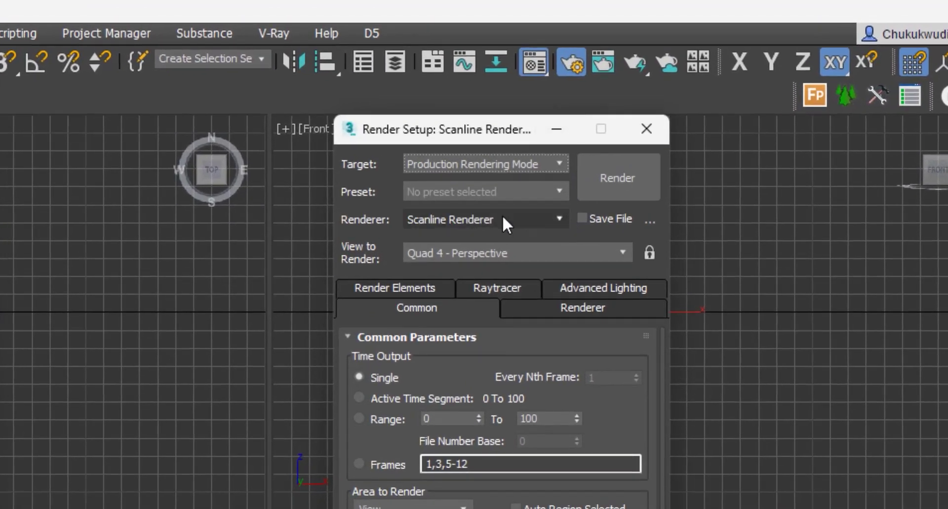
{"action": "left_click", "coordinate": [503, 217]}
{"action": "left_click", "coordinate": [449, 314]}
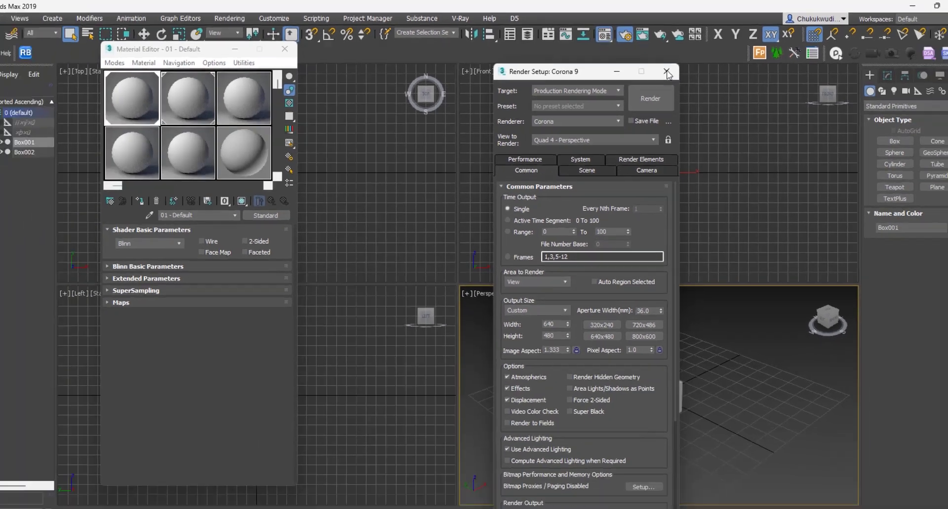
{"action": "left_click", "coordinate": [649, 120]}
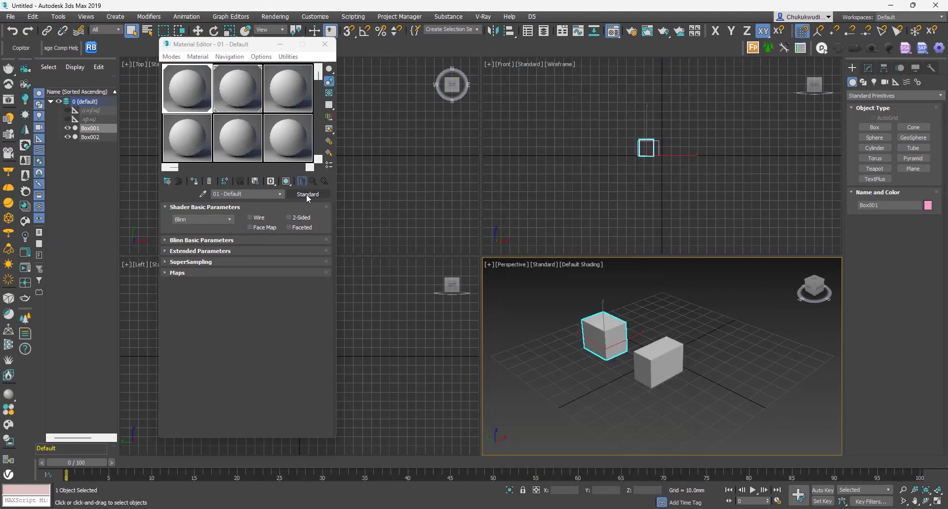
Step: Change the 01 - Default material's type to CoronaLegacyMtl
{"action": "left_click", "coordinate": [307, 196]}
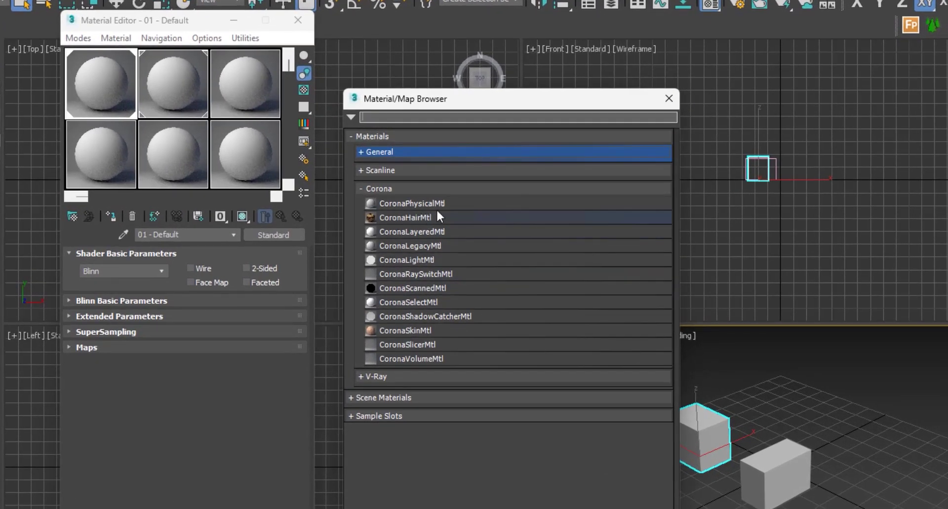
{"action": "left_click", "coordinate": [428, 247]}
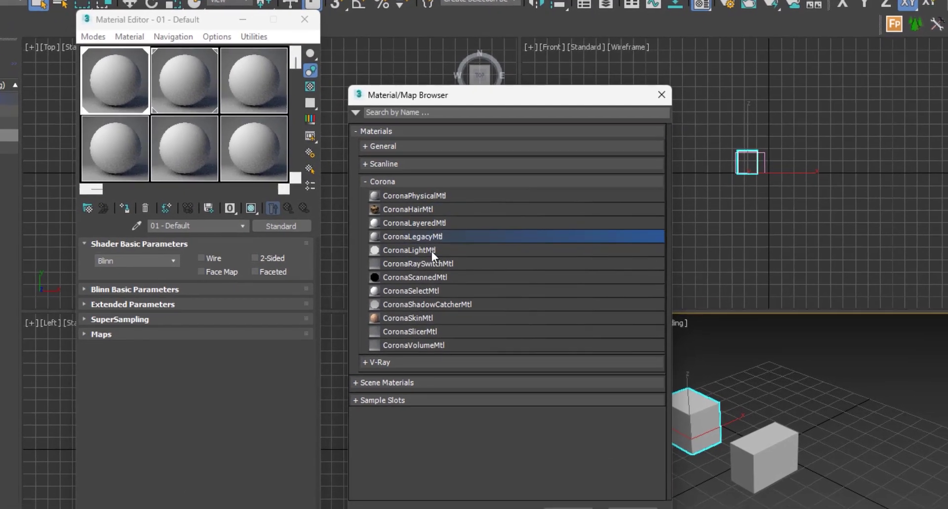
{"action": "left_click", "coordinate": [546, 486]}
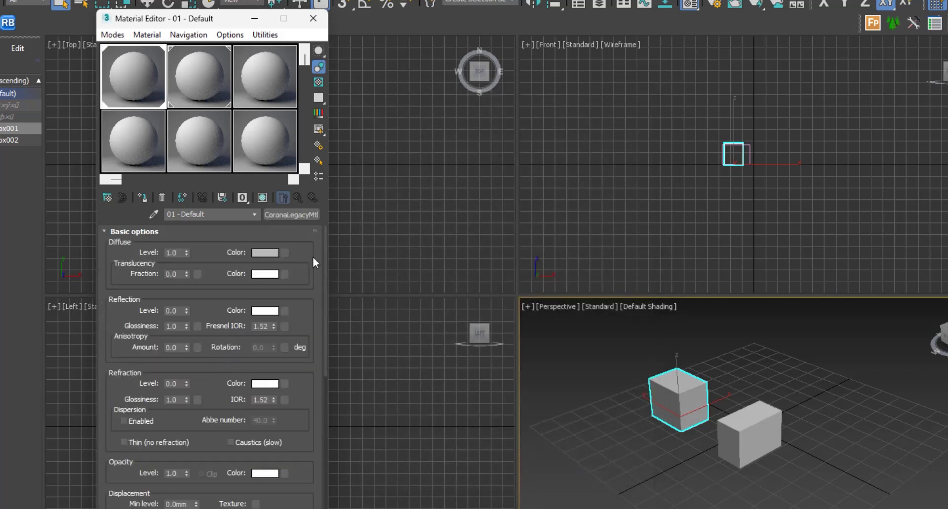
{"action": "scroll", "coordinate": [303, 259], "scroll_direction": "down", "scroll_amount": 1}
{"action": "scroll", "coordinate": [305, 259], "scroll_direction": "up", "scroll_amount": 1}
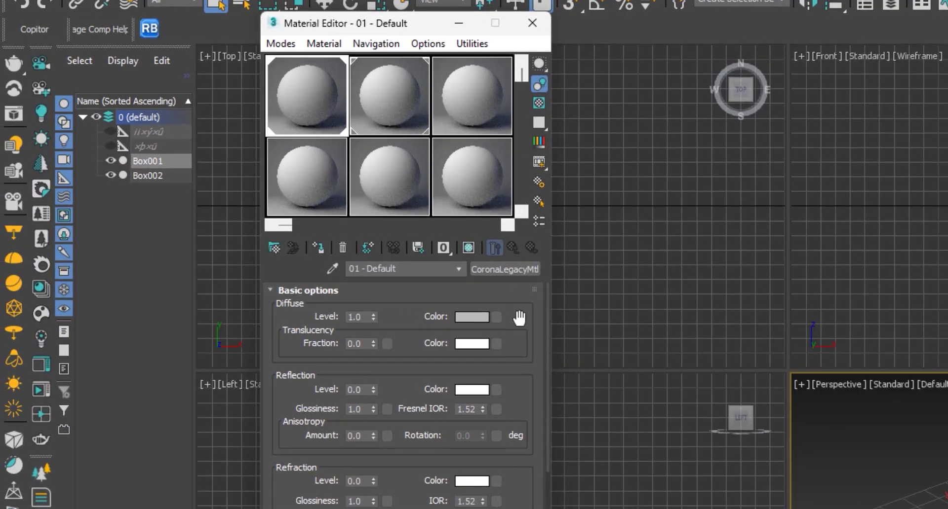
{"action": "left_click", "coordinate": [470, 317]}
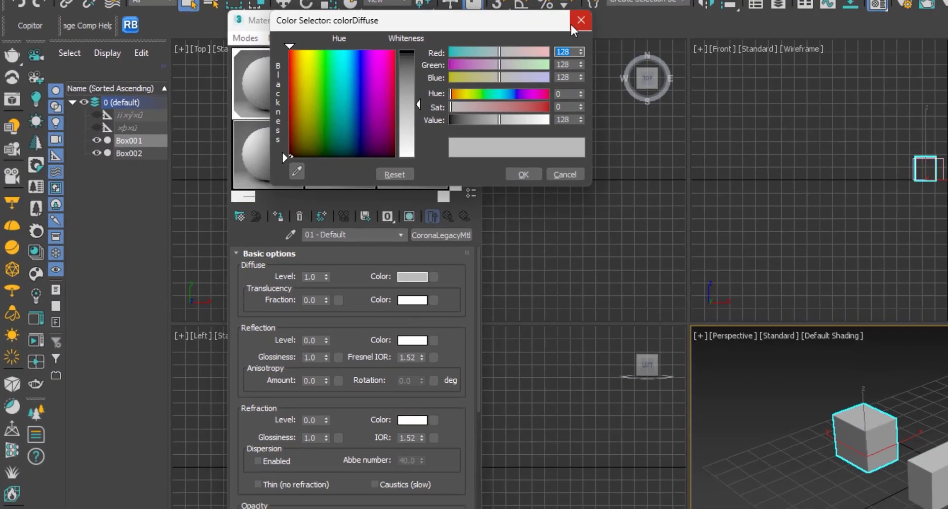
{"action": "left_click", "coordinate": [664, 23]}
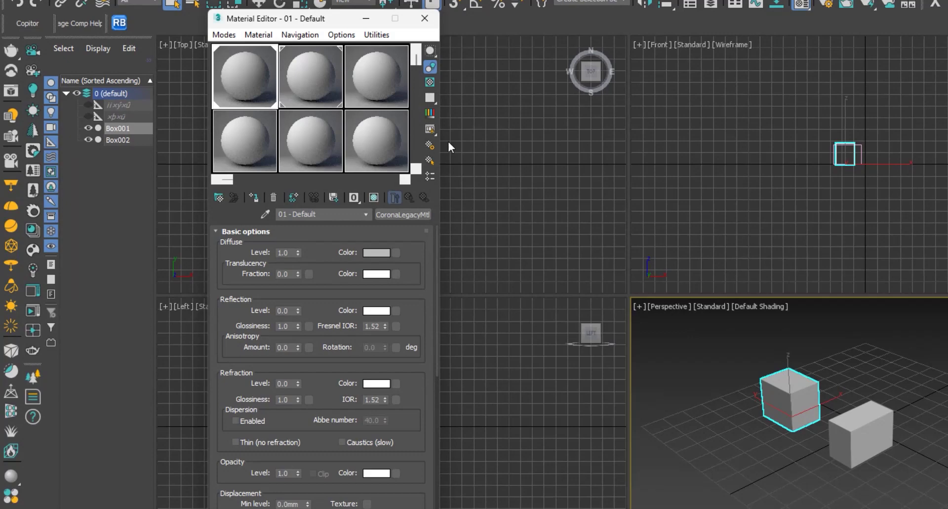
{"action": "left_click", "coordinate": [396, 253]}
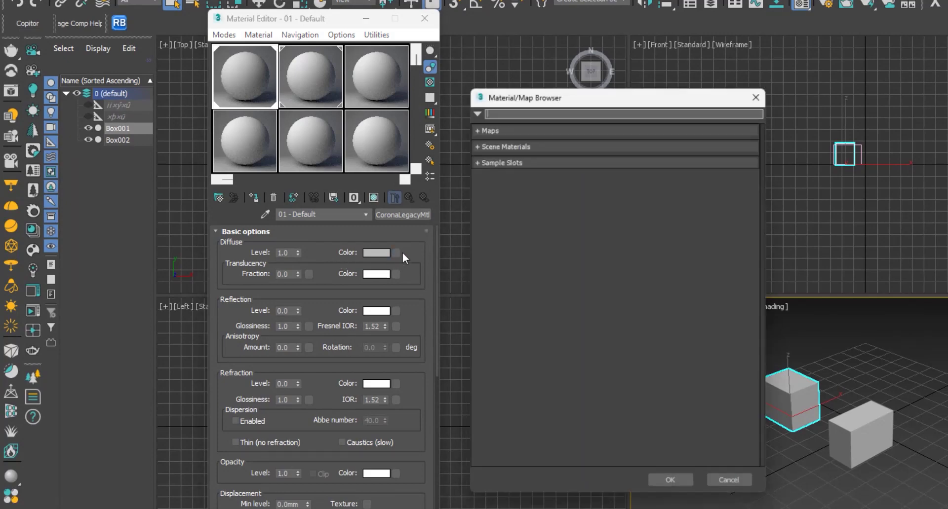
{"action": "left_click", "coordinate": [765, 89]}
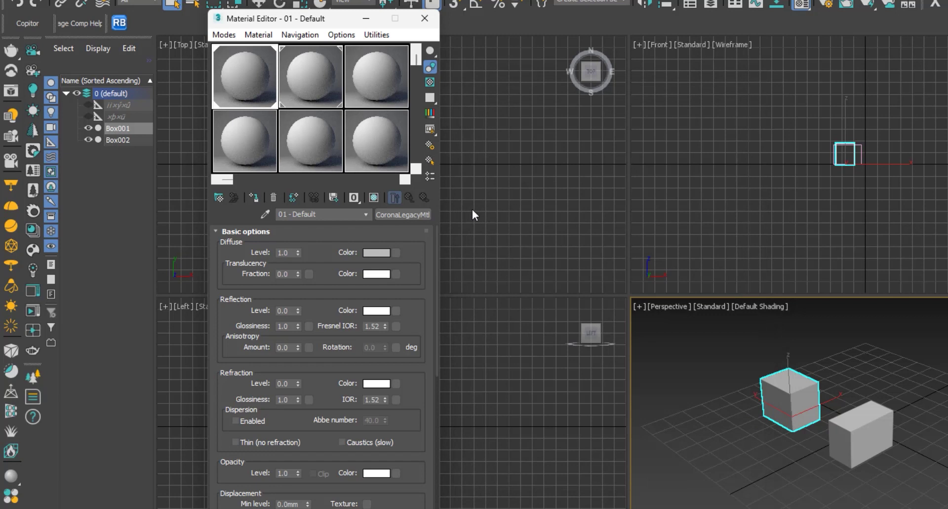
Step: Load the wood image as a CoronaBitmap map in the Diffuse color of 01 - Default and return to the material
{"action": "left_click", "coordinate": [396, 253]}
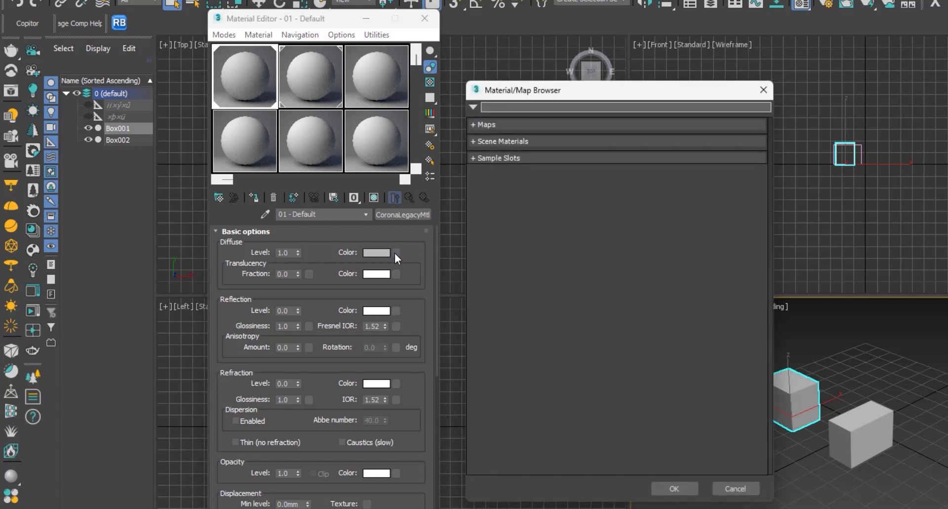
{"action": "left_click", "coordinate": [473, 124]}
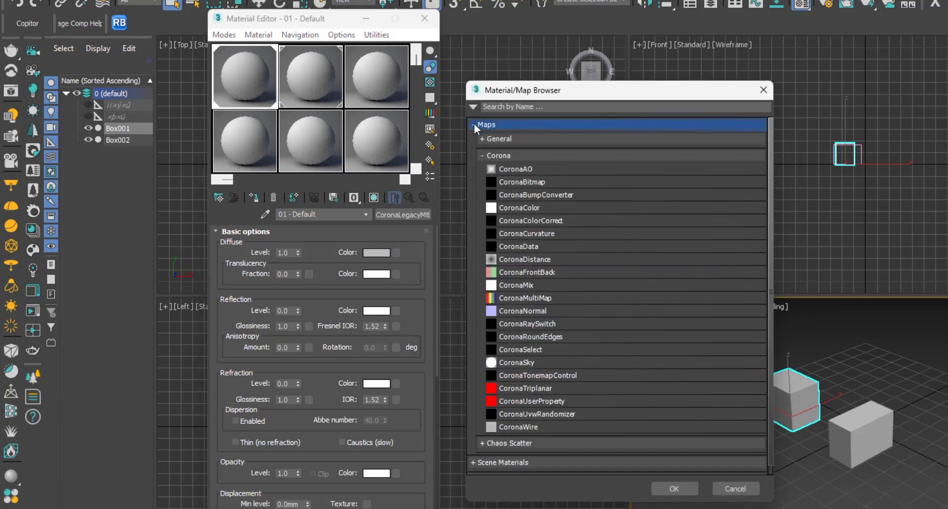
{"action": "left_click", "coordinate": [505, 182]}
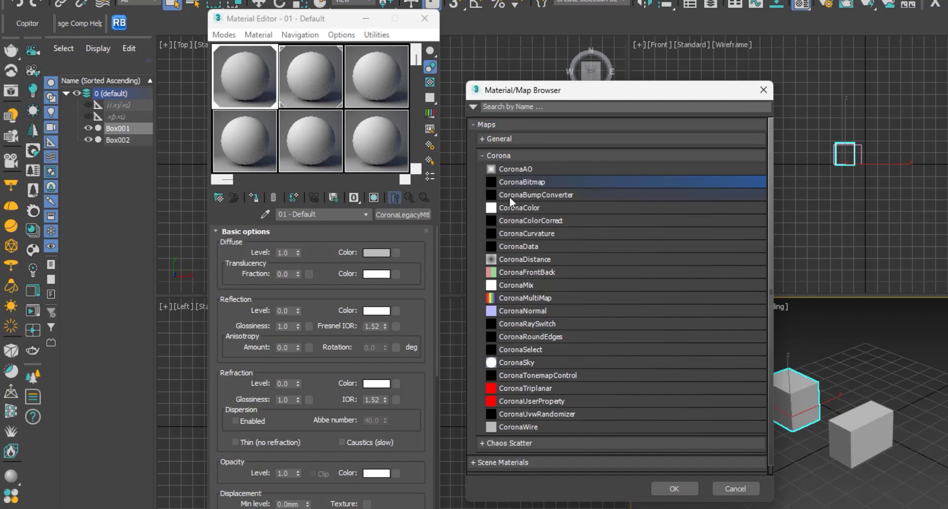
{"action": "left_click", "coordinate": [687, 489]}
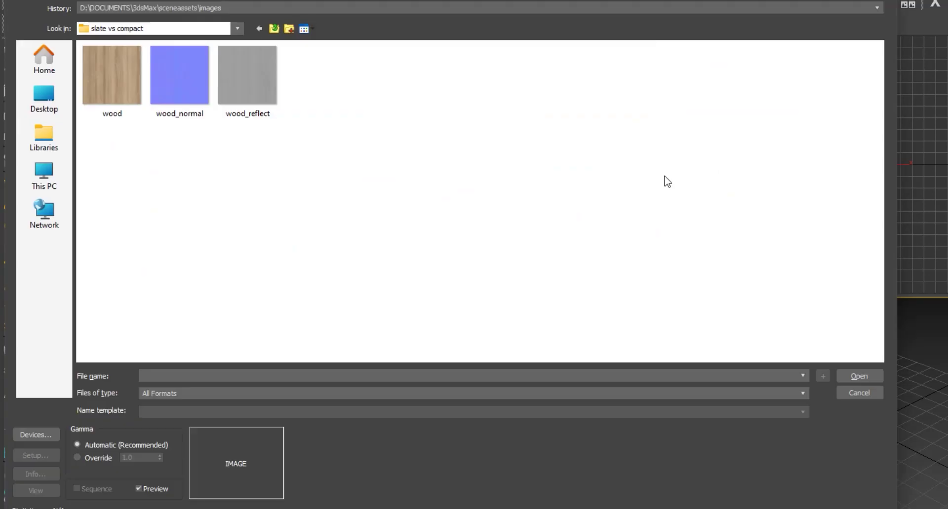
{"action": "left_click", "coordinate": [117, 91]}
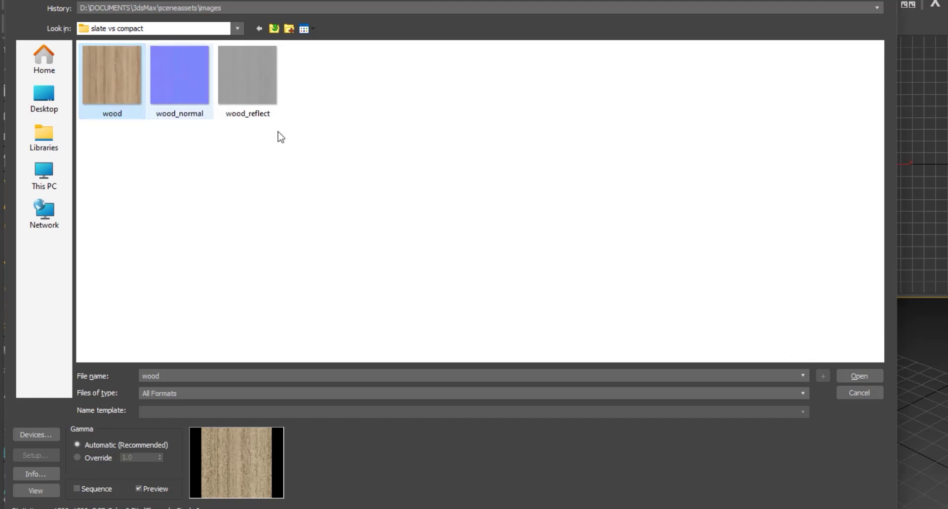
{"action": "left_click", "coordinate": [860, 378]}
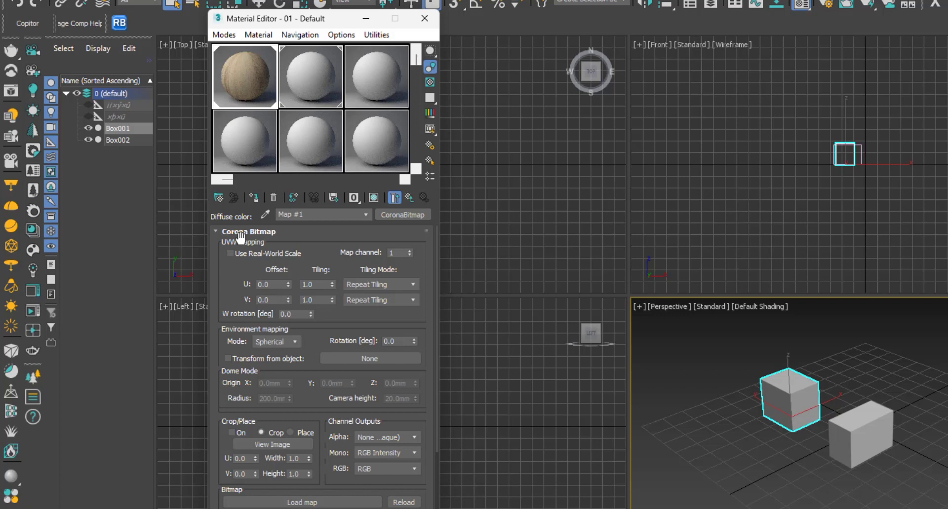
{"action": "left_click", "coordinate": [408, 199]}
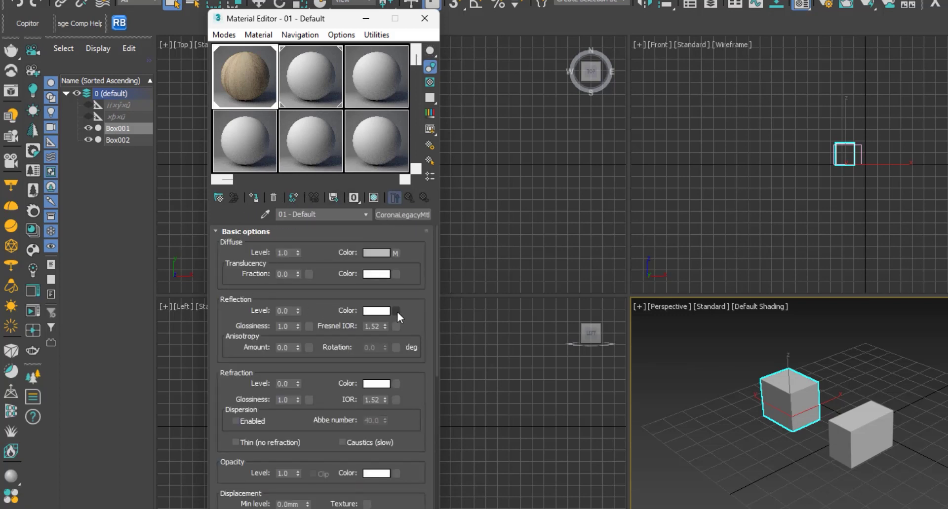
Step: Load the wood_reflect image as a CoronaBitmap map in the Reflection color and return to the material
{"action": "left_click", "coordinate": [397, 311]}
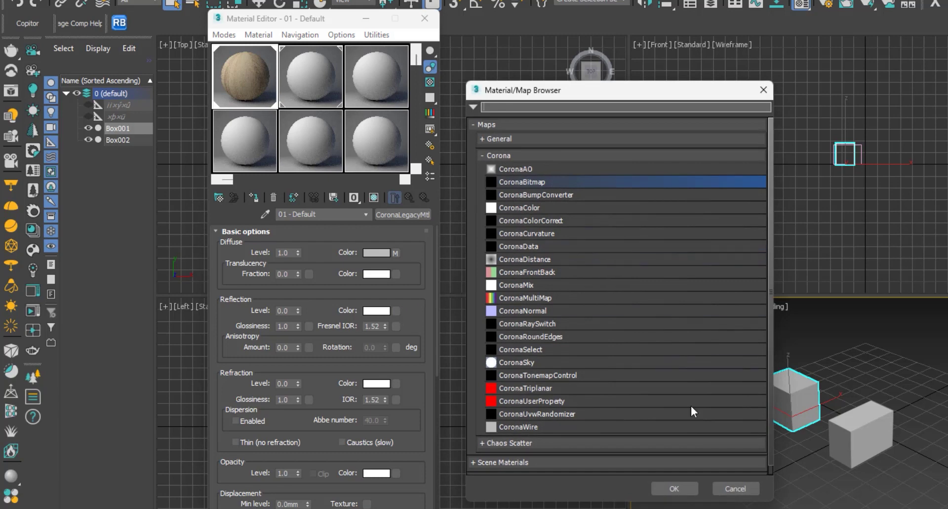
{"action": "left_click", "coordinate": [677, 490]}
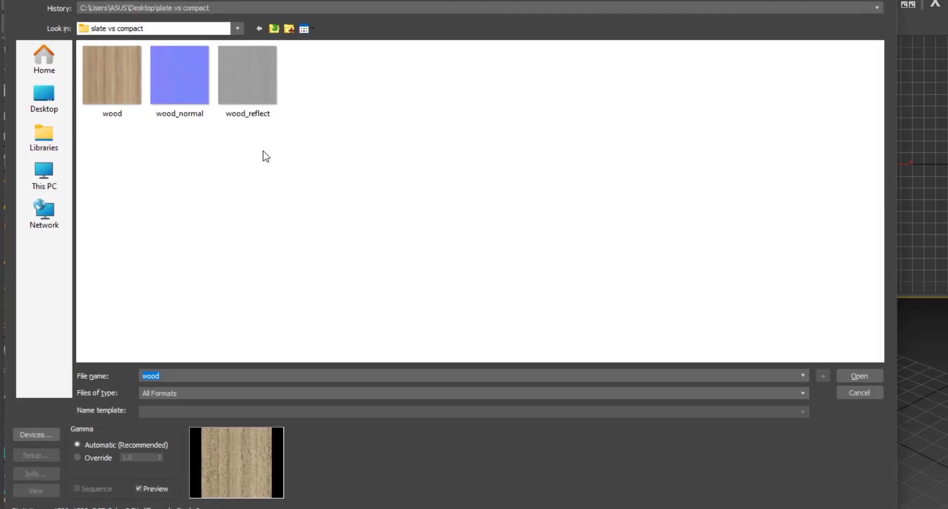
{"action": "left_click", "coordinate": [259, 85]}
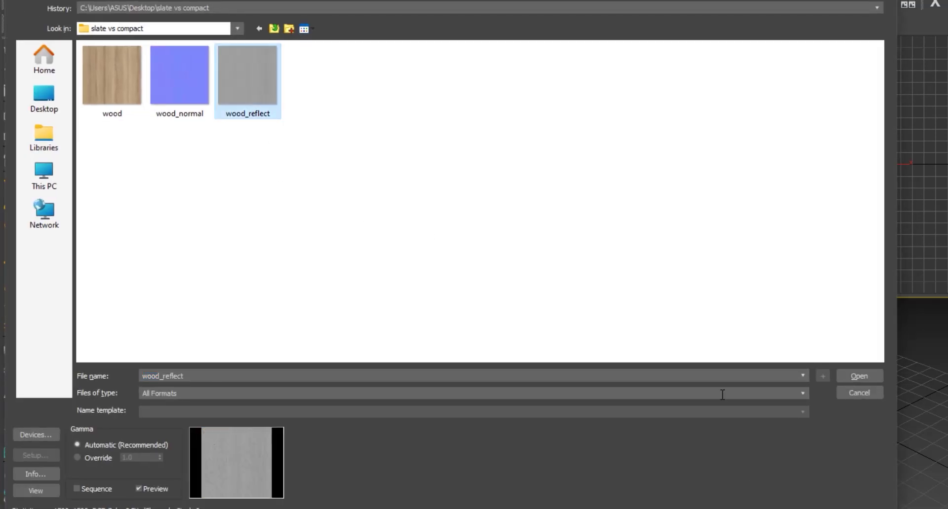
{"action": "left_click", "coordinate": [862, 375]}
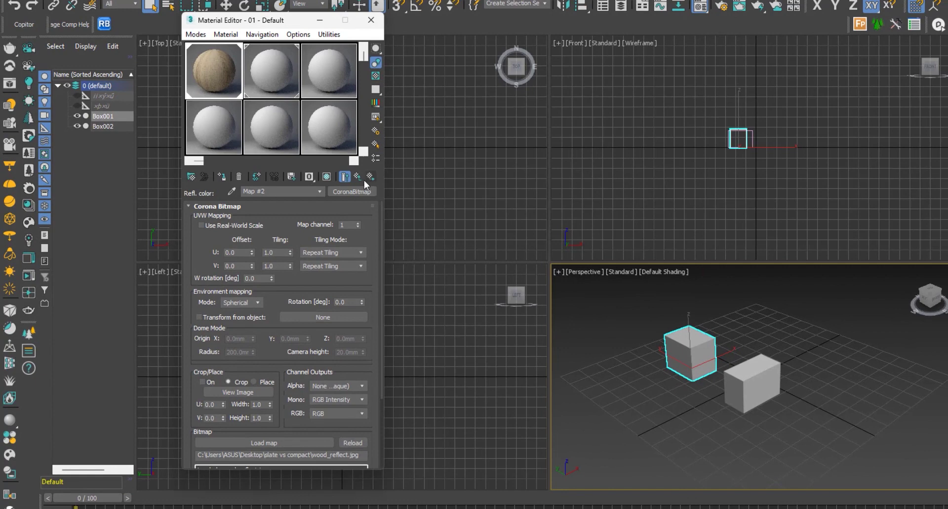
{"action": "left_click", "coordinate": [360, 177]}
Step: Collapse the material's Basic options and assign a CoronaNormal map to its Bump slot
{"action": "left_click", "coordinate": [189, 207]}
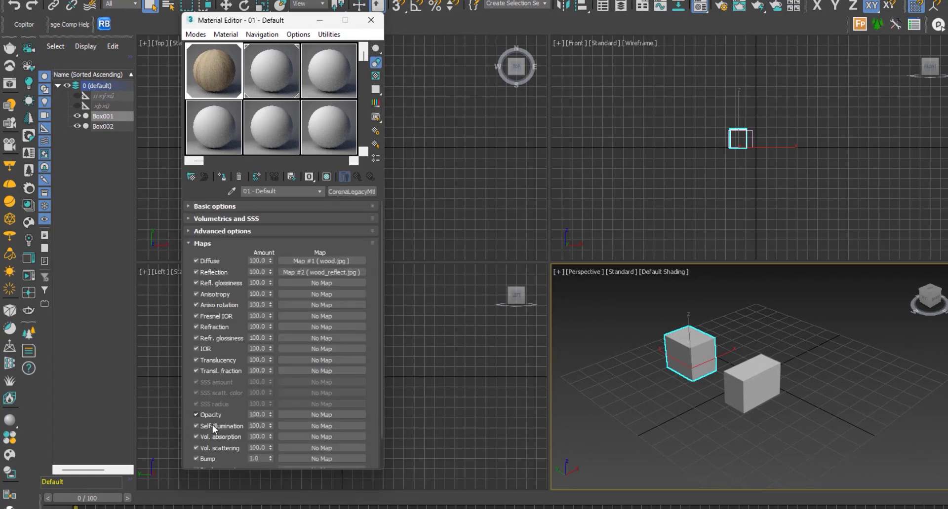
{"action": "scroll", "coordinate": [205, 437], "scroll_direction": "down", "scroll_amount": 2}
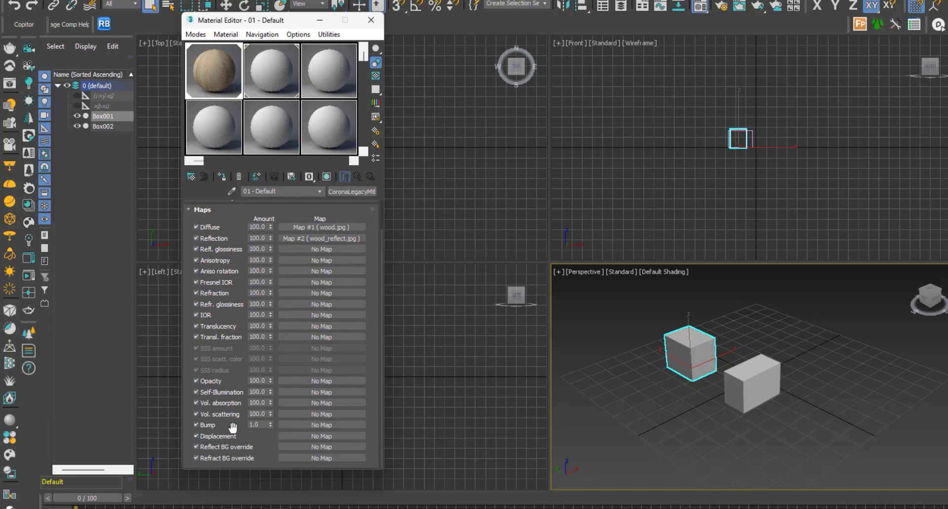
{"action": "left_click", "coordinate": [336, 424]}
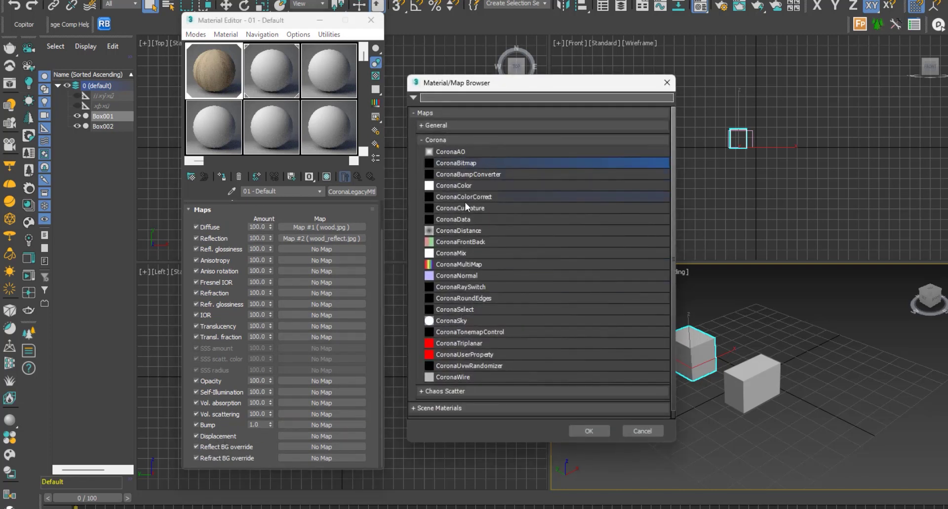
{"action": "left_click", "coordinate": [468, 276]}
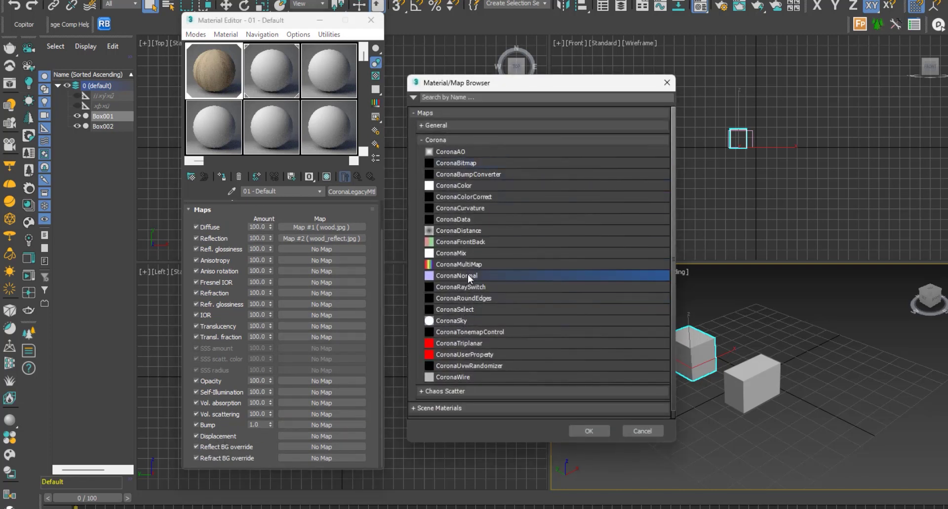
{"action": "left_click", "coordinate": [592, 428]}
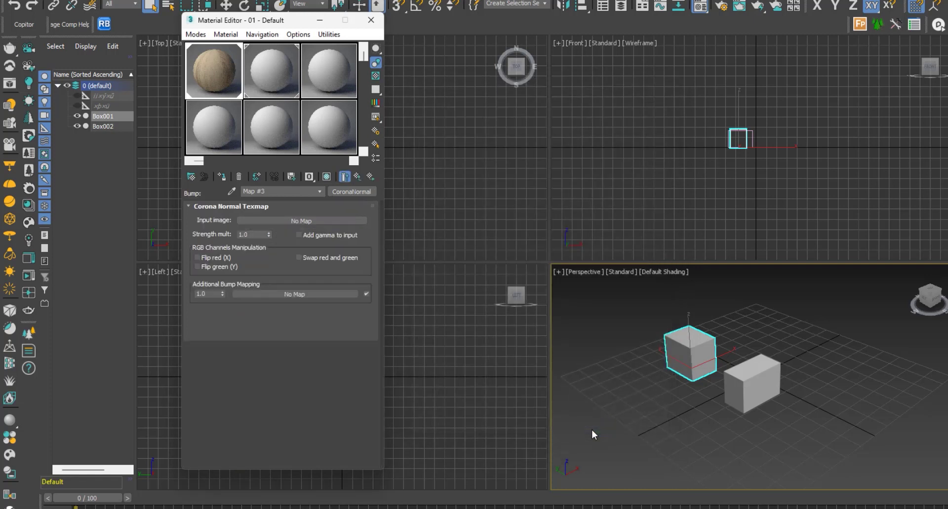
Step: Load the wood_normal image as a CoronaBitmap into the CoronaNormal map's input image
{"action": "left_click", "coordinate": [336, 221]}
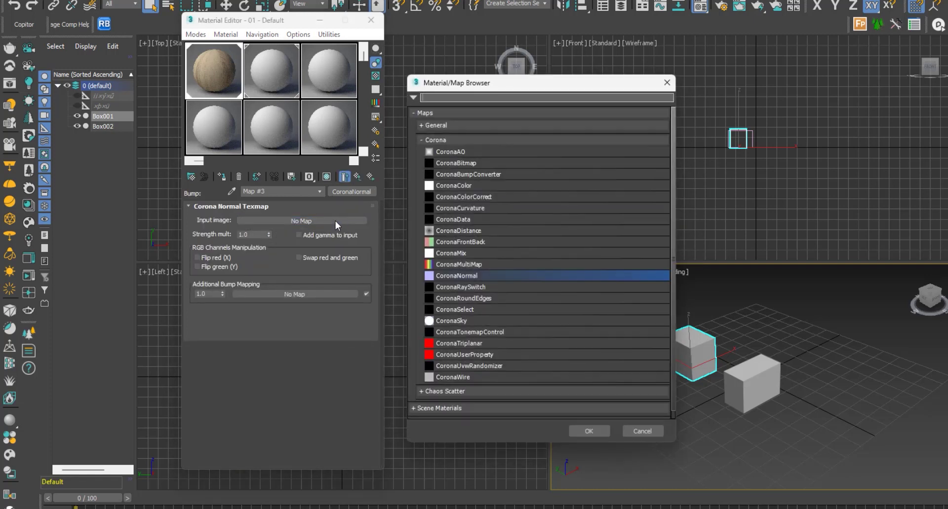
{"action": "left_click", "coordinate": [463, 163]}
{"action": "left_click", "coordinate": [579, 432]}
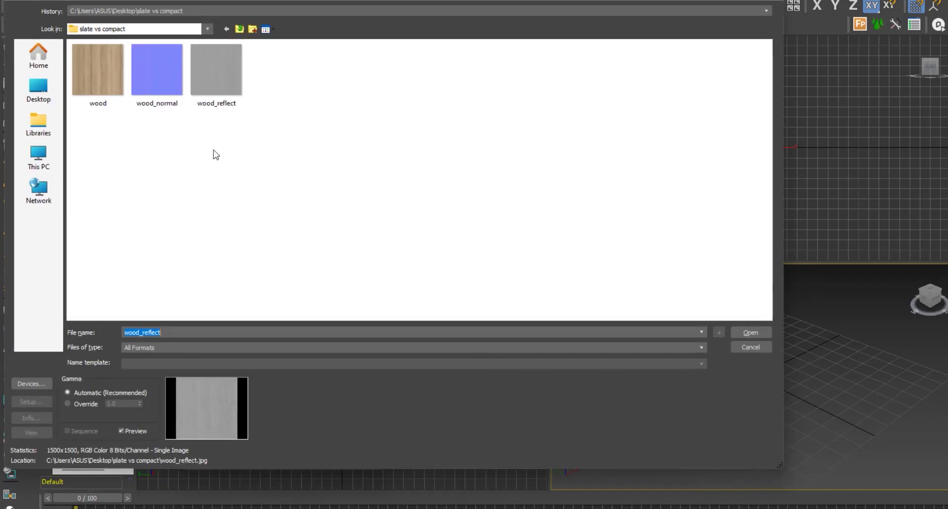
{"action": "left_click", "coordinate": [161, 77]}
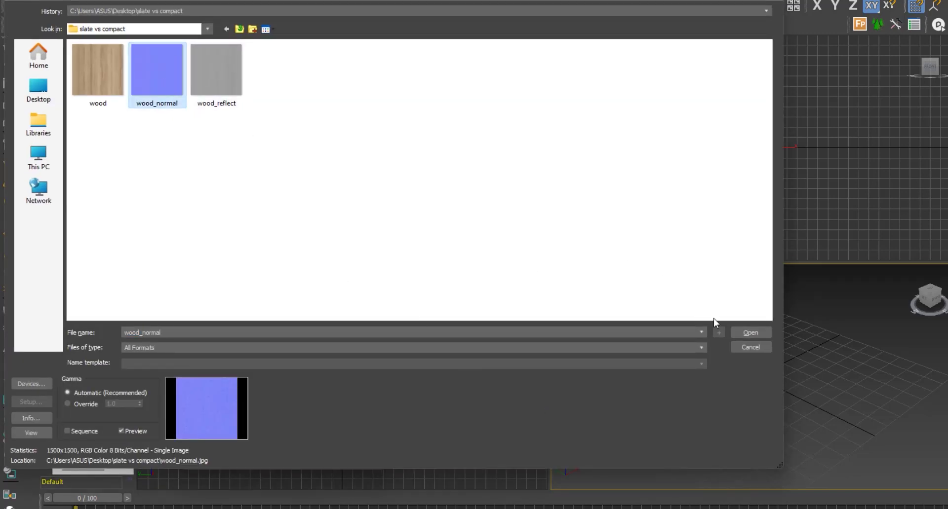
{"action": "left_click", "coordinate": [748, 334]}
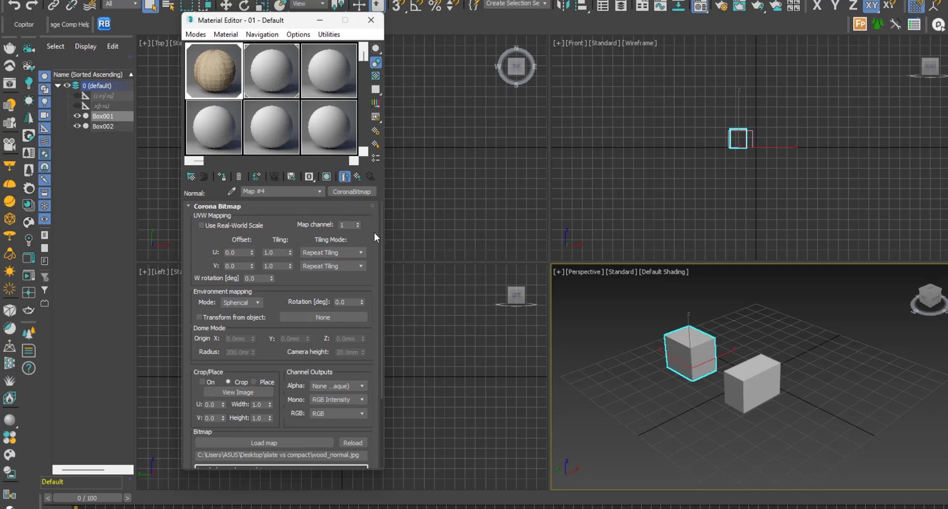
{"action": "scroll", "coordinate": [375, 238], "scroll_direction": "down", "scroll_amount": 3}
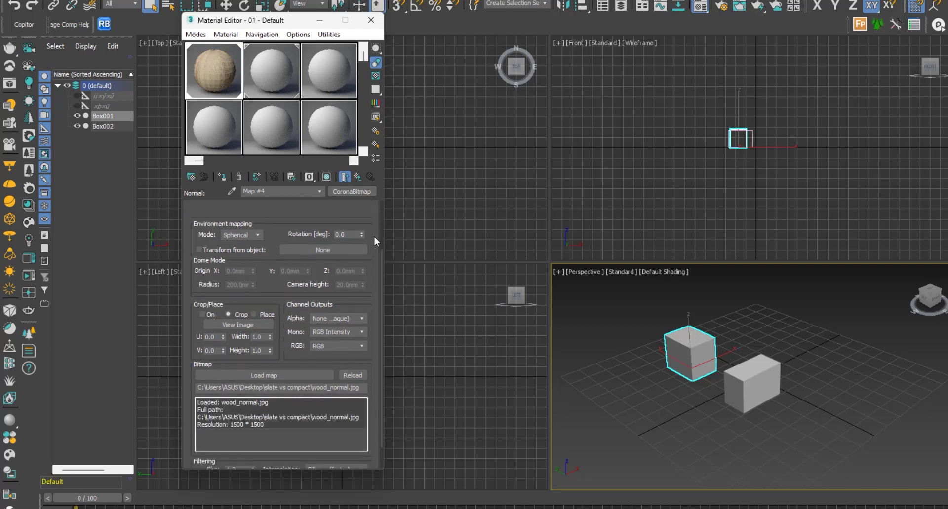
{"action": "scroll", "coordinate": [374, 241], "scroll_direction": "up", "scroll_amount": 3}
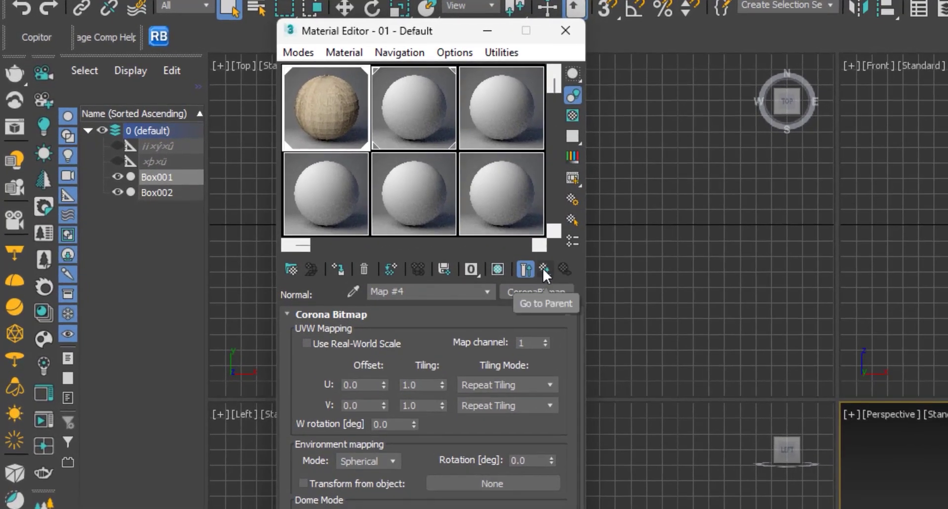
Step: Enable Add gamma to input on the CoronaNormal map, return to the material and collapse its Maps rollout
{"action": "left_click", "coordinate": [543, 270]}
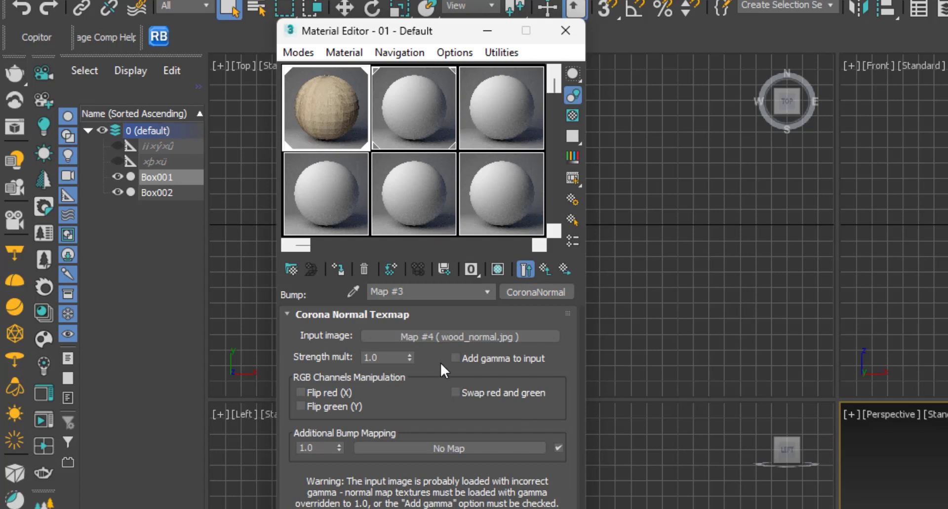
{"action": "left_click", "coordinate": [473, 359]}
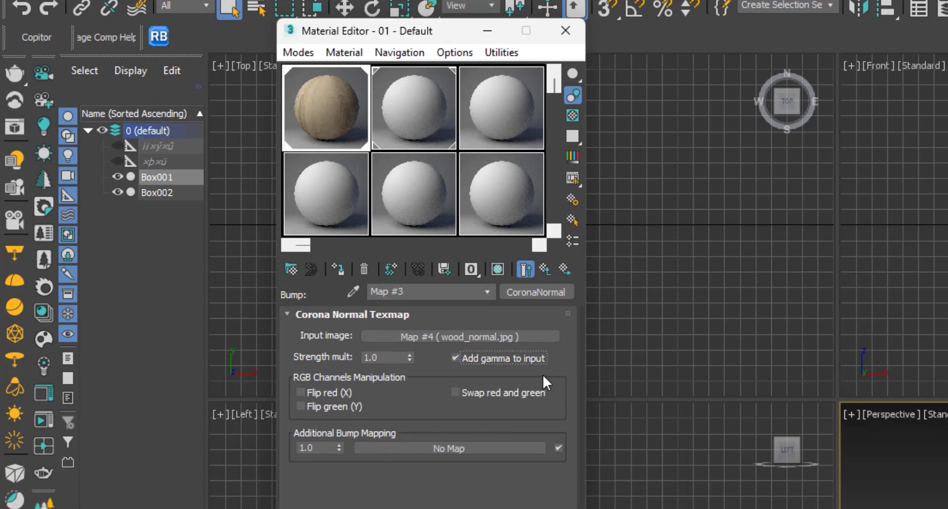
{"action": "left_click", "coordinate": [545, 267]}
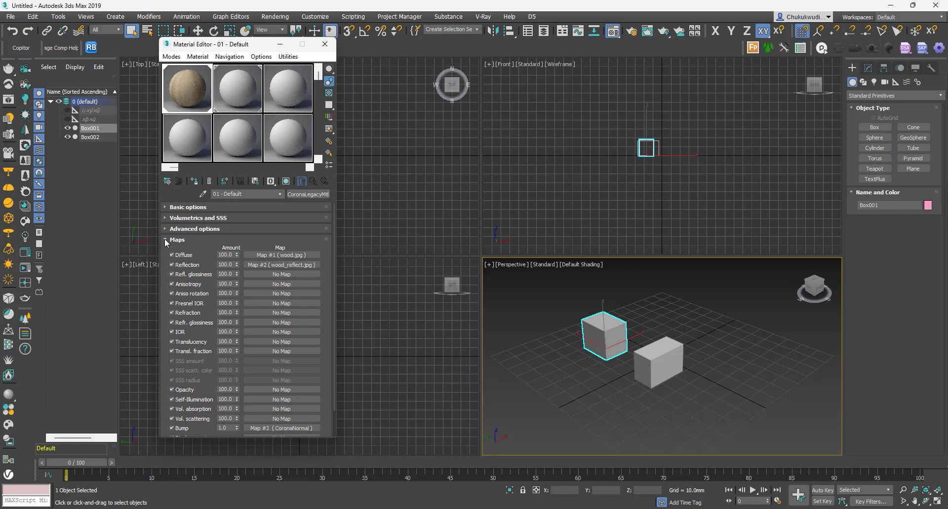
{"action": "left_click", "coordinate": [166, 241]}
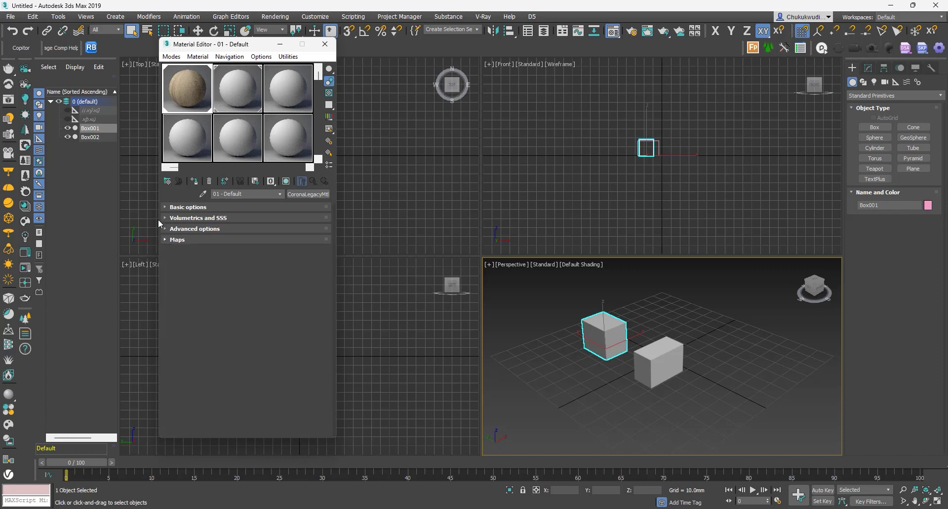
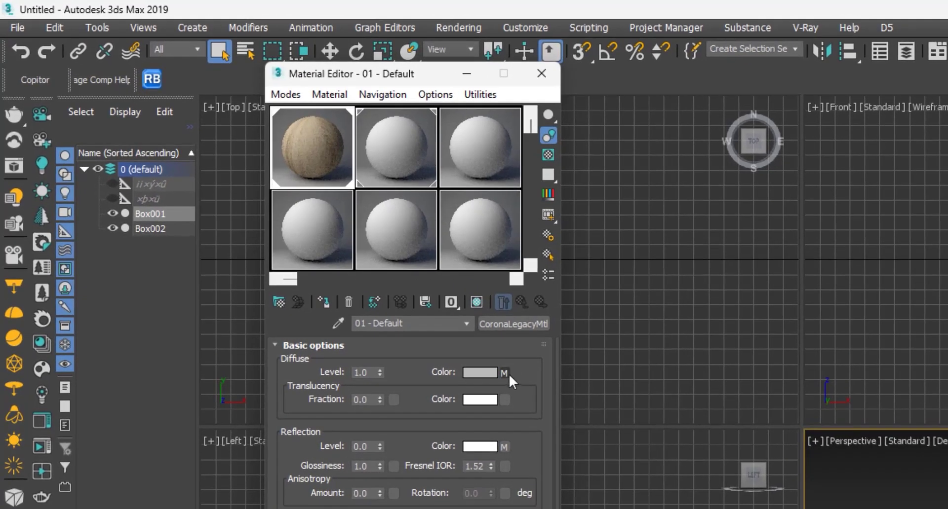
Step: Replace the Diffuse color's CoronaBitmap with a CoronaColorCorrect map, keeping the wood.jpg map as its sub-map
{"action": "left_click", "coordinate": [505, 373]}
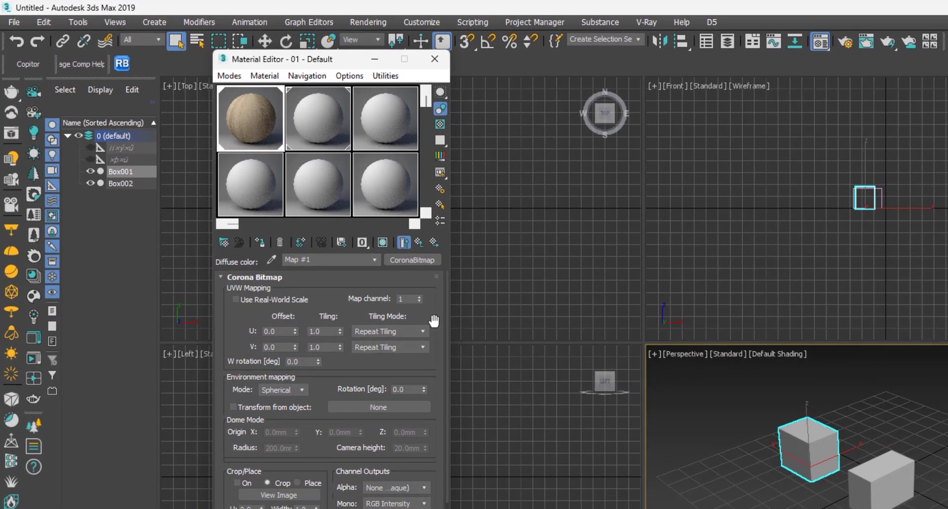
{"action": "left_click", "coordinate": [425, 260]}
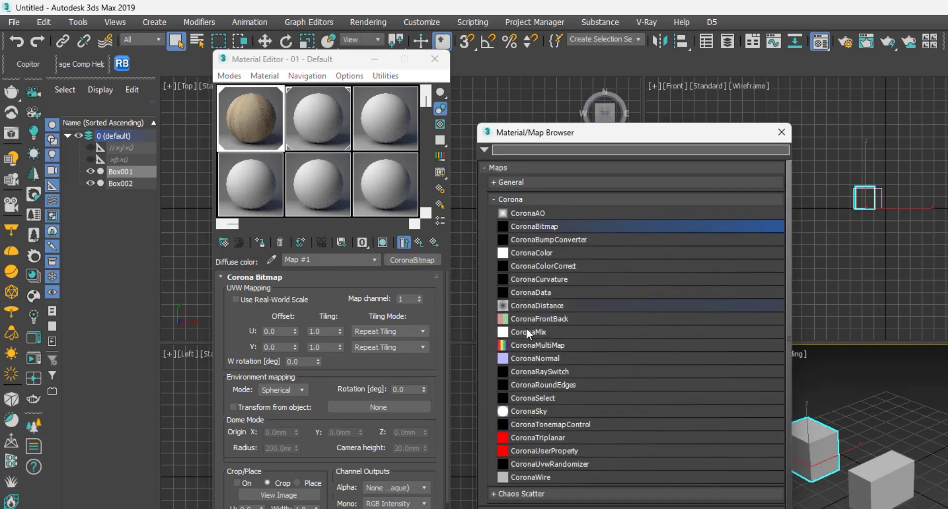
{"action": "left_click", "coordinate": [540, 267]}
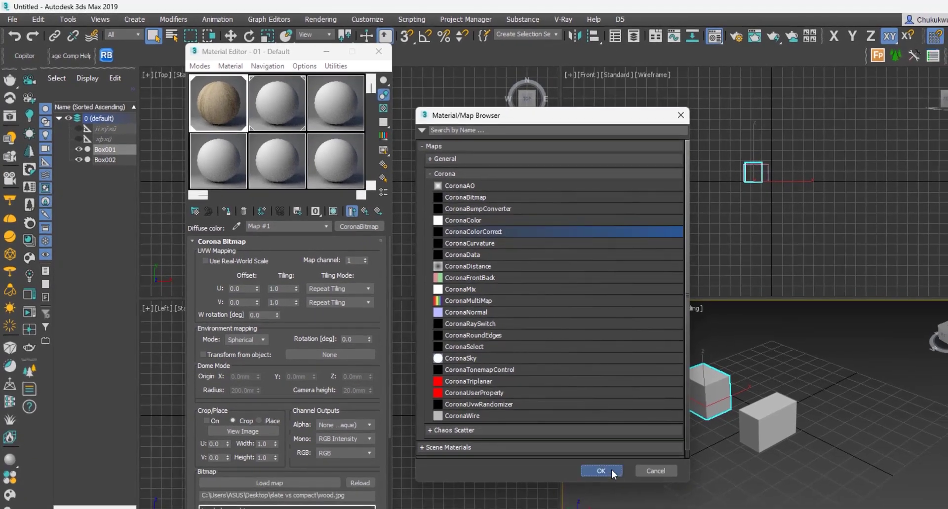
{"action": "left_click", "coordinate": [692, 508]}
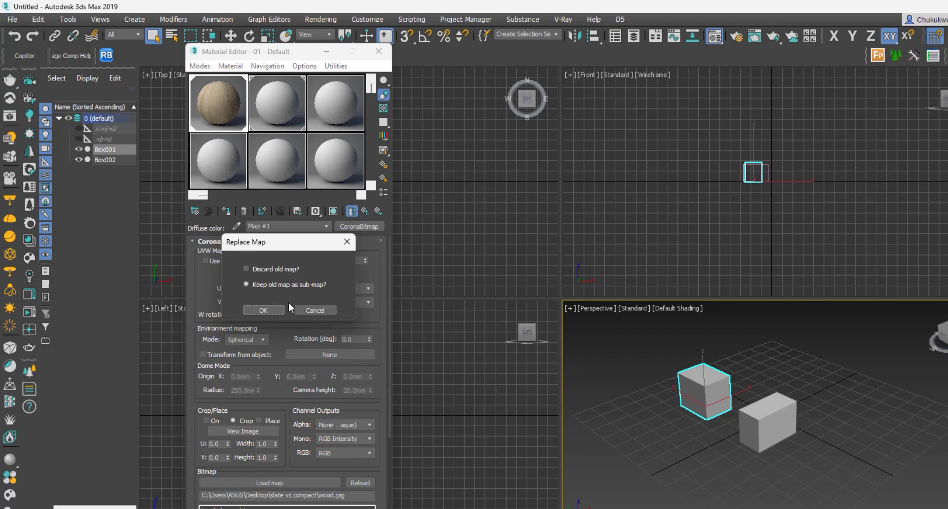
{"action": "left_click", "coordinate": [269, 310]}
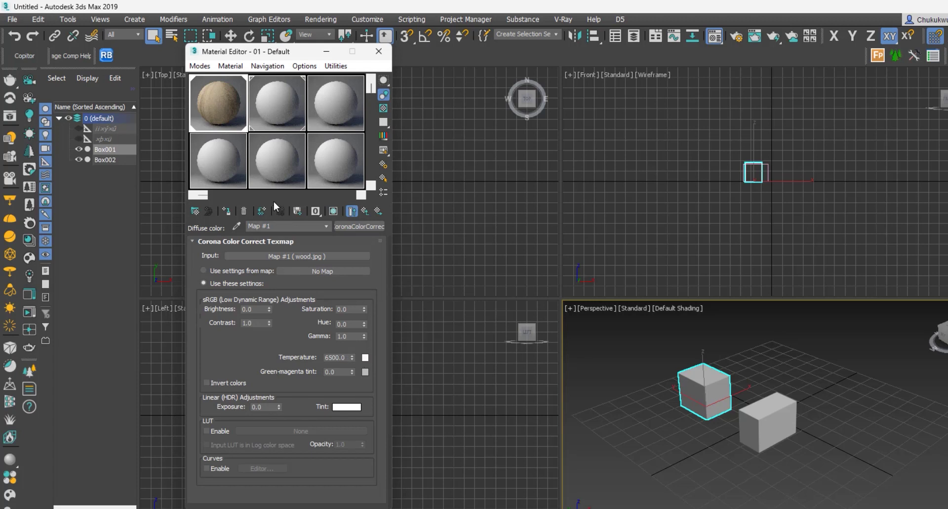
Step: Open an enlarged preview of the wood sample and try Brightness 0.58 and Saturation -0.49 on the color correction
{"action": "double_click", "coordinate": [212, 108]}
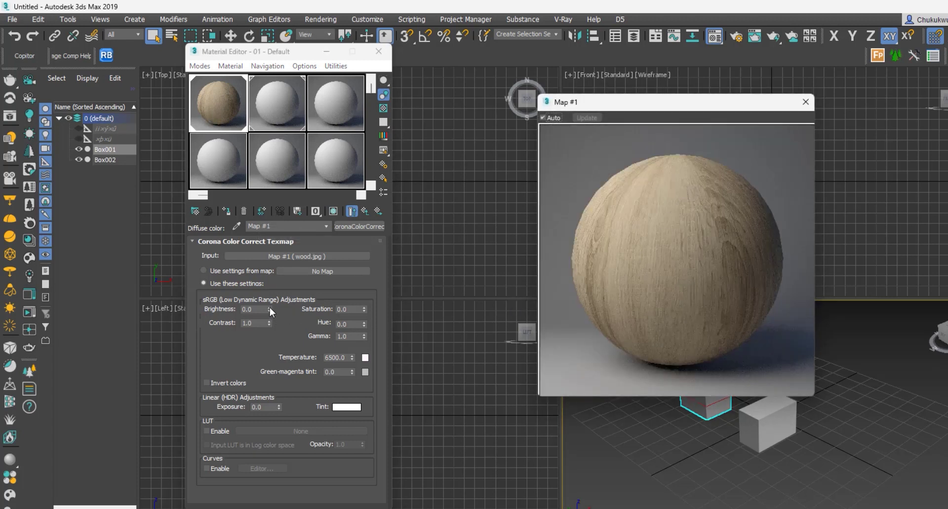
{"action": "left_click_drag", "start_coordinate": [270, 310], "coordinate": [270, 321]}
{"action": "left_click_drag", "start_coordinate": [364, 310], "coordinate": [363, 339]}
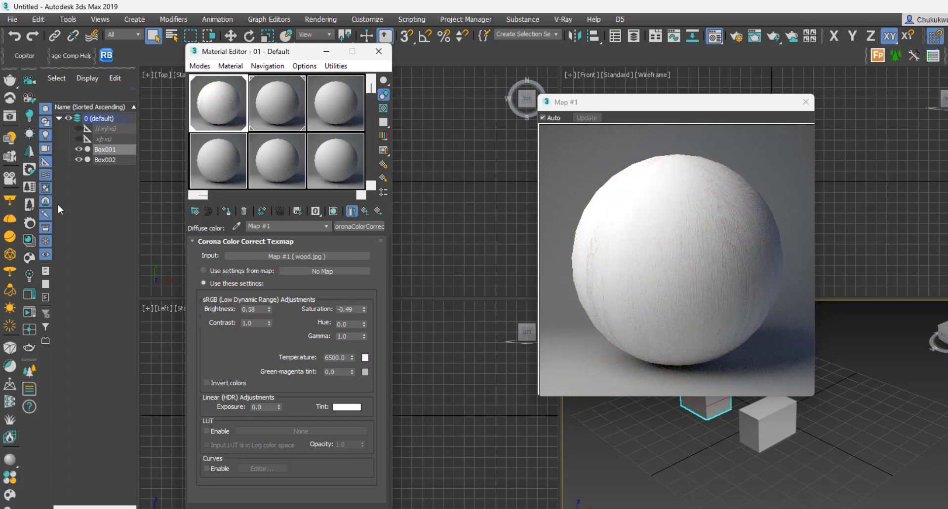
Step: Reset the color correction's Brightness and Saturation to 0
{"action": "double_click", "coordinate": [257, 310]}
{"action": "type", "text": "0"}
{"action": "double_click", "coordinate": [356, 309]}
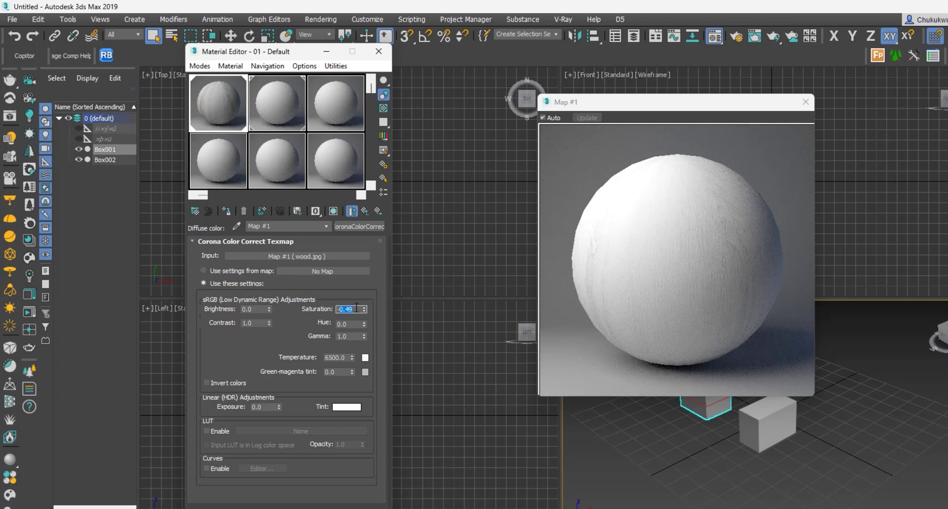
{"action": "type", "text": "-0"}
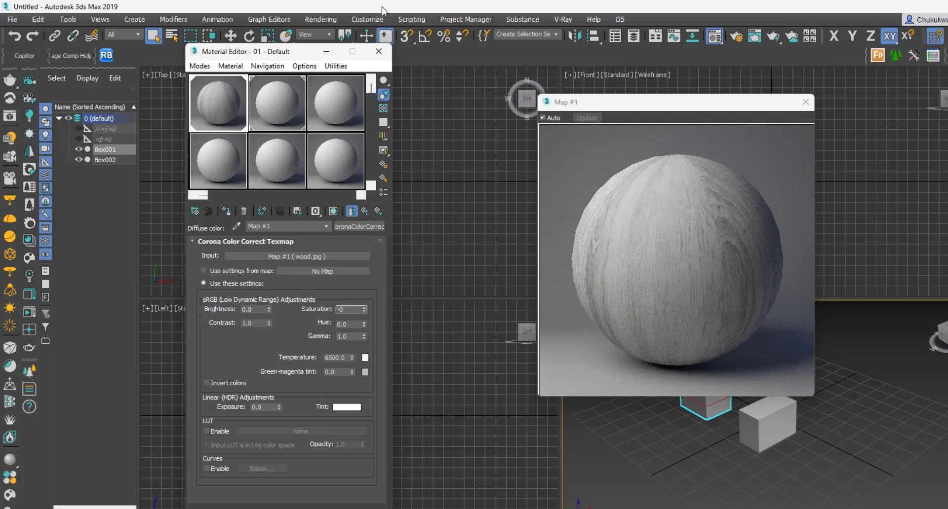
{"action": "key", "text": "Tab"}
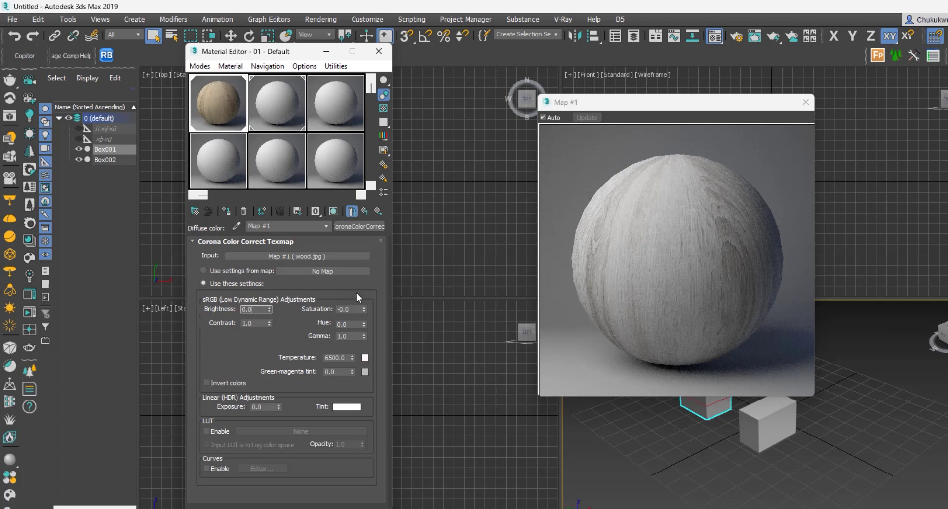
Step: Lower the color correction's Saturation to -0.17 and close the enlarged sample preview
{"action": "left_click", "coordinate": [364, 311]}
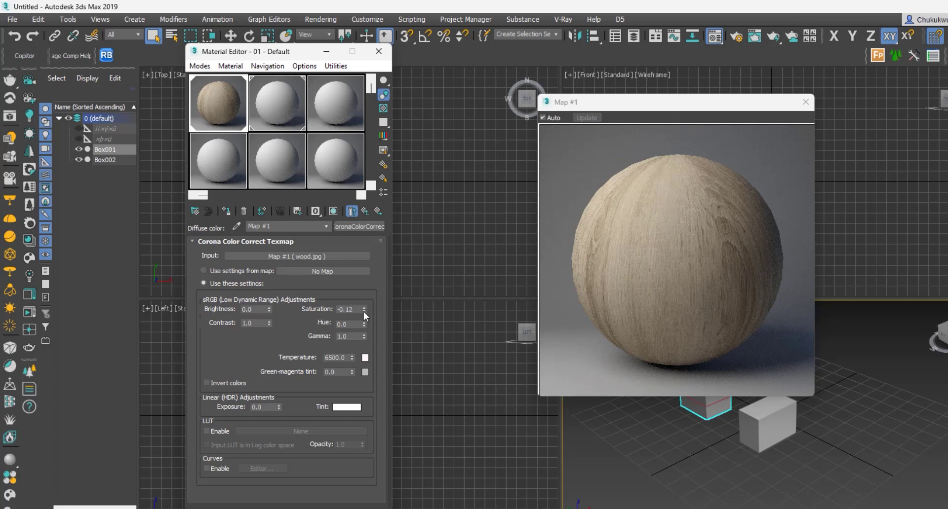
{"action": "left_click", "coordinate": [363, 312]}
{"action": "left_click", "coordinate": [805, 103]}
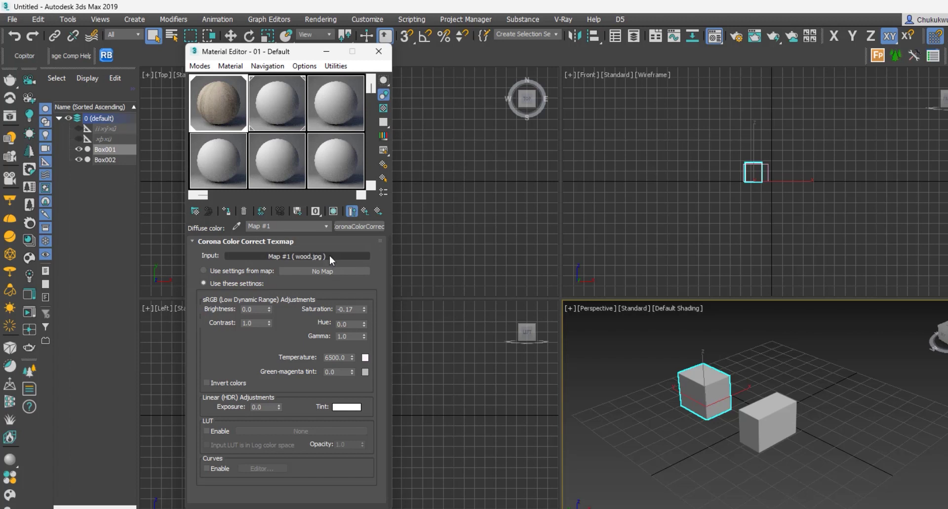
Step: Inspect the wood.jpg bitmap feeding the color correction and return to the top-level material
{"action": "left_click", "coordinate": [343, 256]}
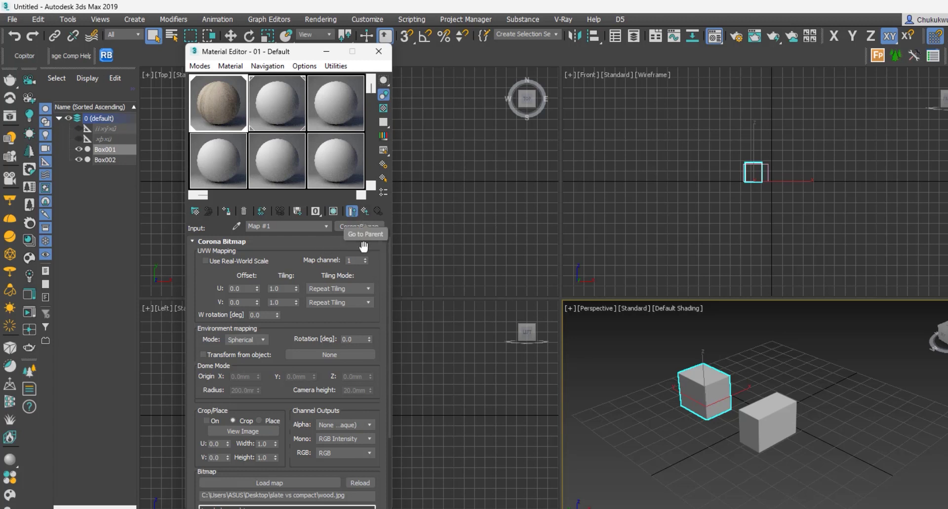
{"action": "left_click", "coordinate": [364, 211]}
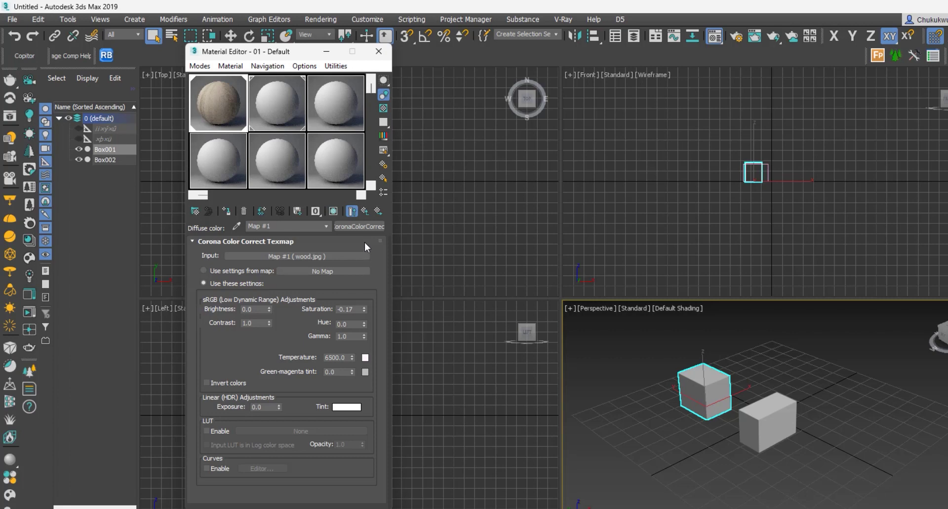
{"action": "left_click", "coordinate": [364, 212]}
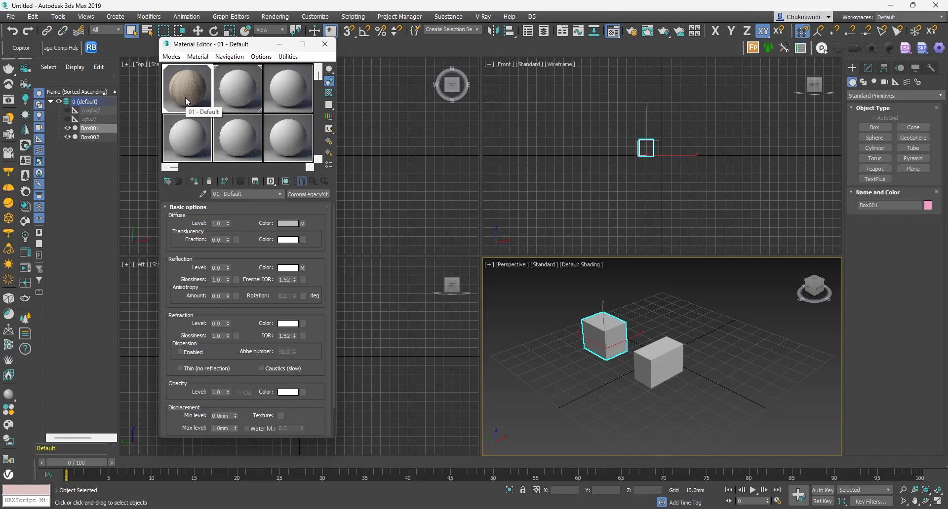
Step: Assign the wood material to Box001 and show its shaded texture in the viewport
{"action": "left_click_drag", "start_coordinate": [186, 101], "coordinate": [609, 334]}
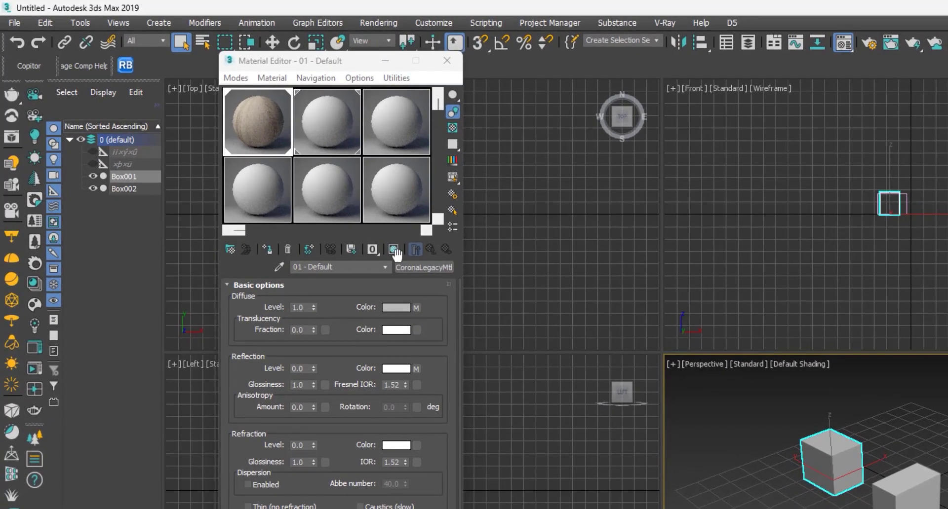
{"action": "left_click", "coordinate": [393, 250]}
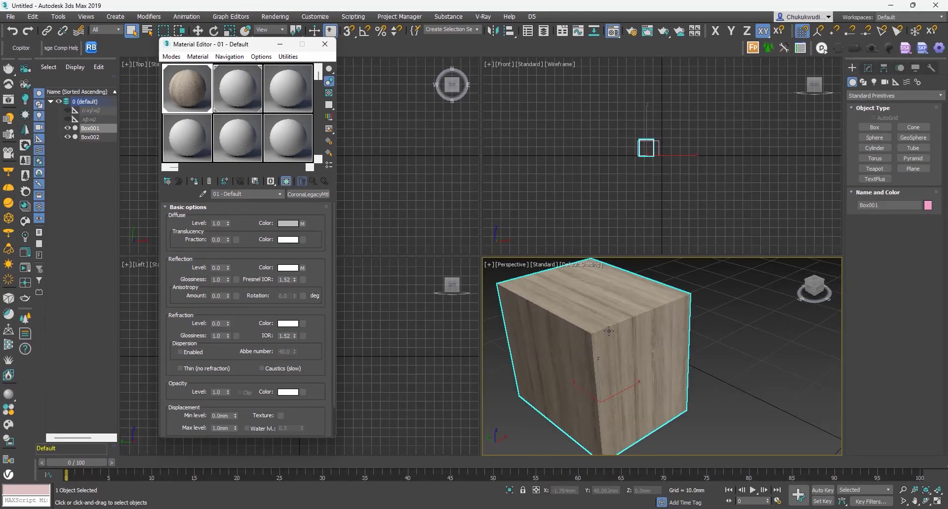
{"action": "middle_click_drag", "start_coordinate": [608, 331], "coordinate": [624, 334]}
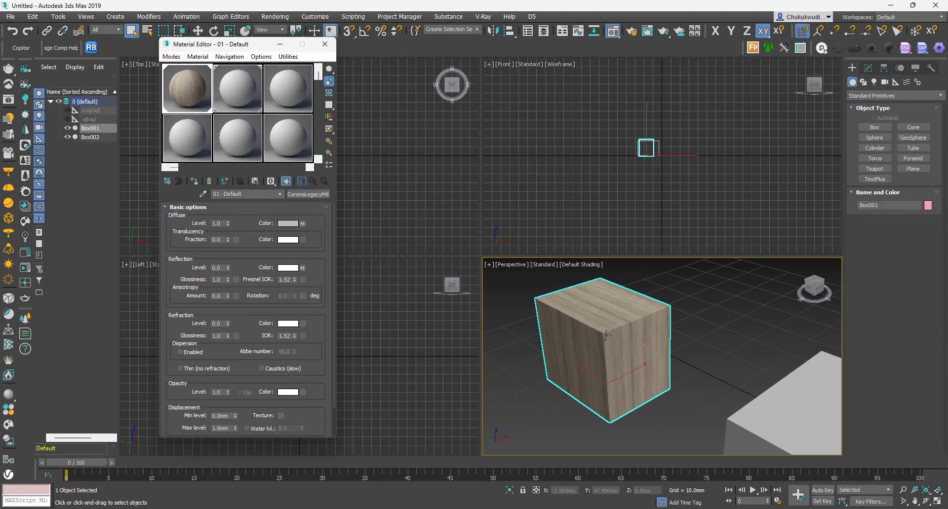
{"action": "scroll", "coordinate": [605, 335], "scroll_direction": "down", "scroll_amount": 2}
{"action": "scroll", "coordinate": [323, 262], "scroll_direction": "down", "scroll_amount": 2}
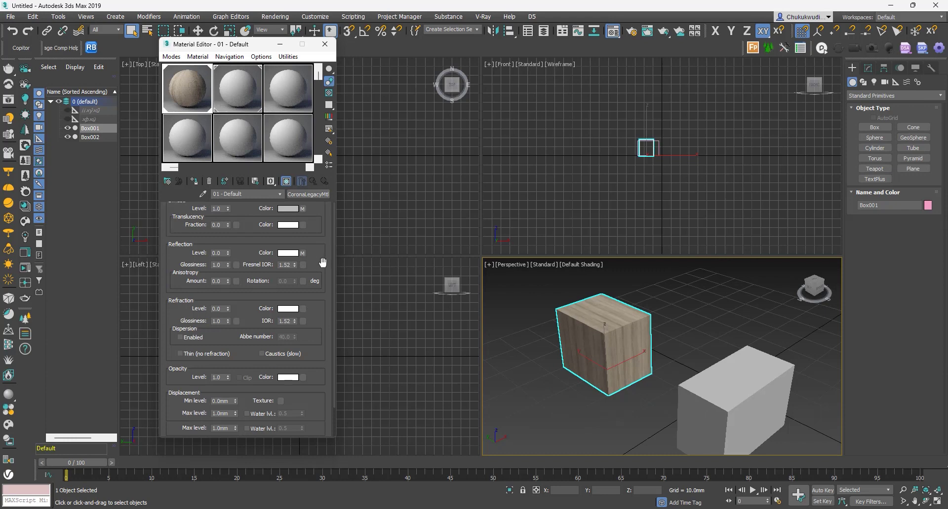
Step: Expand the material's Maps rollout and compare its map slots with the maps in Basic options
{"action": "scroll", "coordinate": [323, 262], "scroll_direction": "down", "scroll_amount": 5}
{"action": "left_click", "coordinate": [164, 430]}
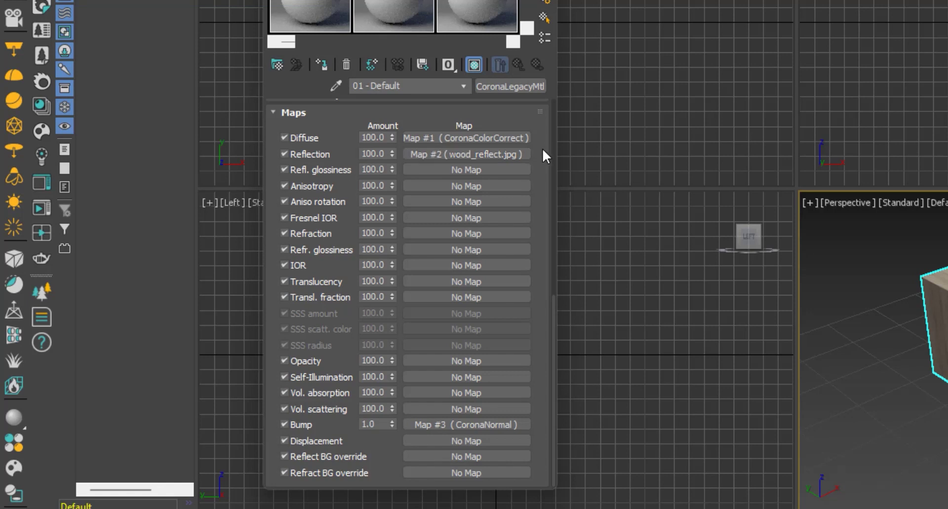
{"action": "scroll", "coordinate": [542, 149], "scroll_direction": "up", "scroll_amount": 10}
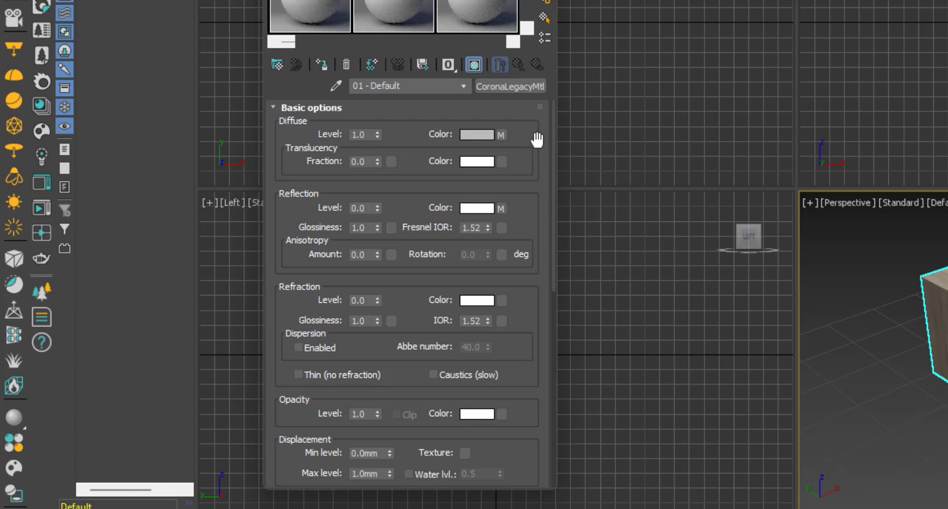
{"action": "scroll", "coordinate": [537, 140], "scroll_direction": "down", "scroll_amount": 10}
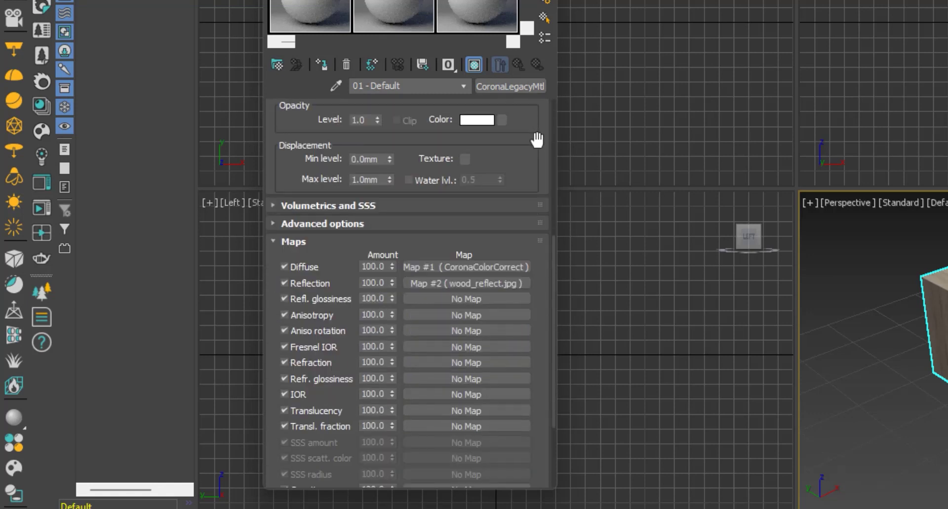
{"action": "scroll", "coordinate": [512, 180], "scroll_direction": "up", "scroll_amount": 10}
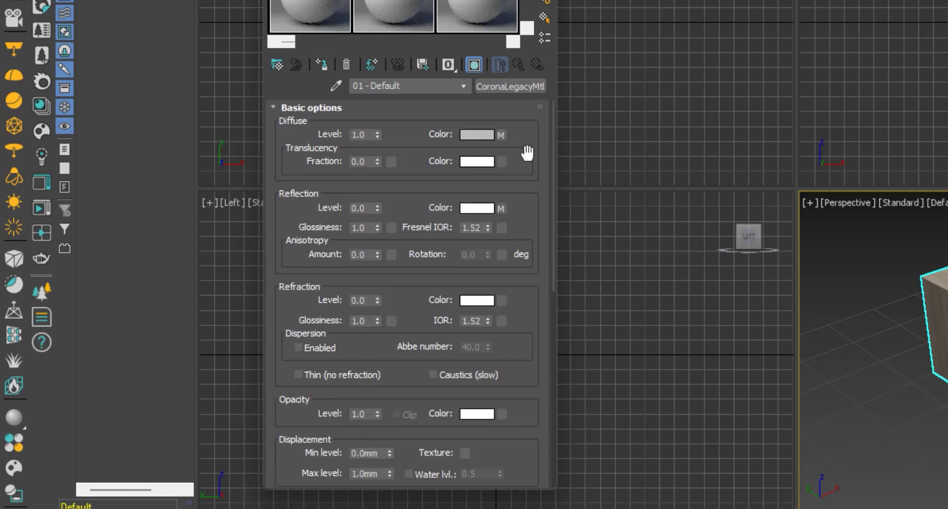
Step: Disable the Diffuse map in the Maps rollout, check its indicator in Basic options, and enable the map again
{"action": "scroll", "coordinate": [525, 157], "scroll_direction": "down", "scroll_amount": 10}
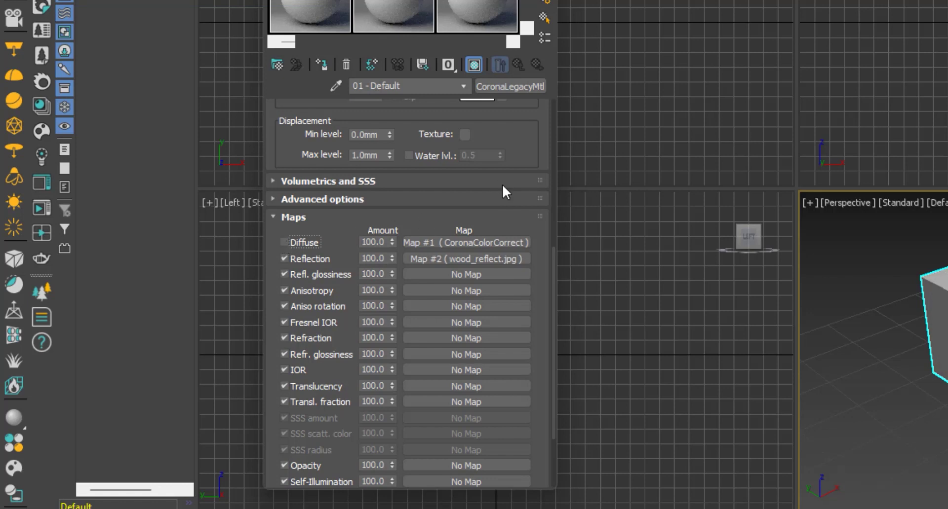
{"action": "scroll", "coordinate": [514, 168], "scroll_direction": "up", "scroll_amount": 7}
{"action": "scroll", "coordinate": [527, 146], "scroll_direction": "up", "scroll_amount": 3}
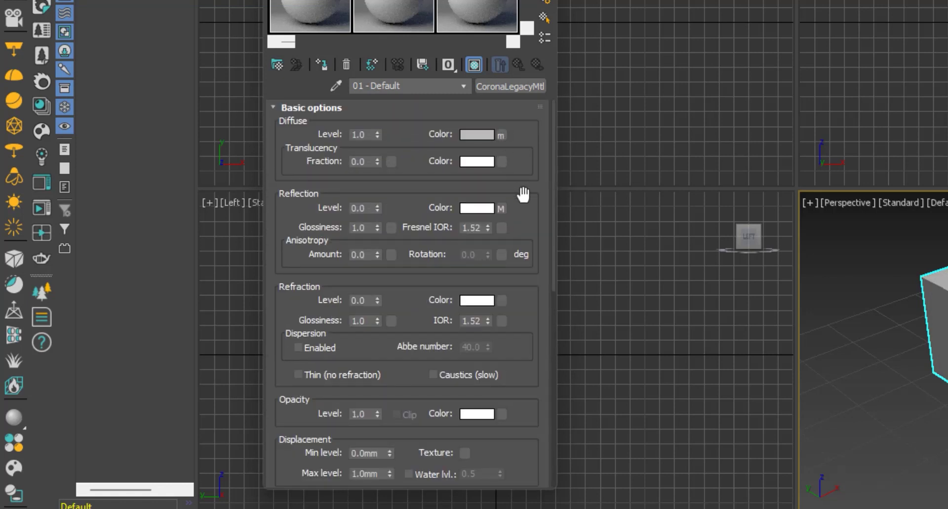
{"action": "scroll", "coordinate": [523, 194], "scroll_direction": "down", "scroll_amount": 8}
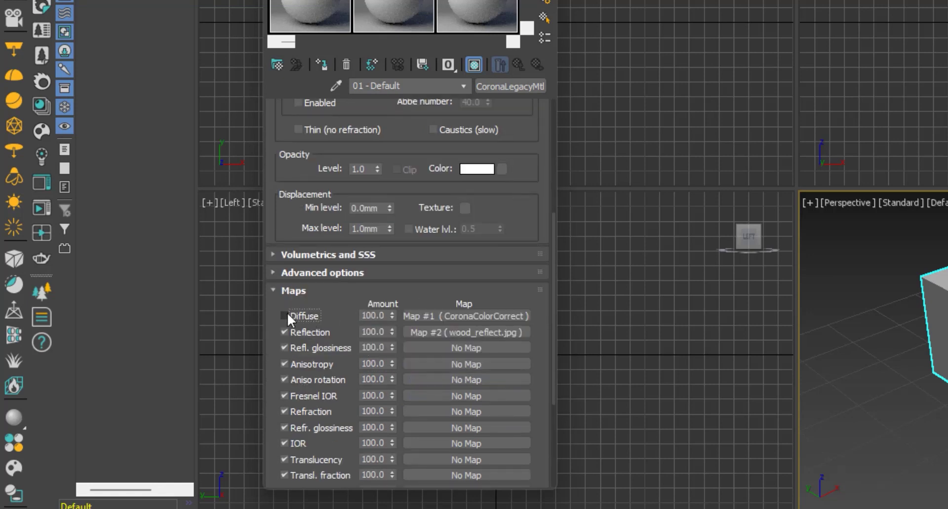
{"action": "scroll", "coordinate": [466, 296], "scroll_direction": "down", "scroll_amount": 6}
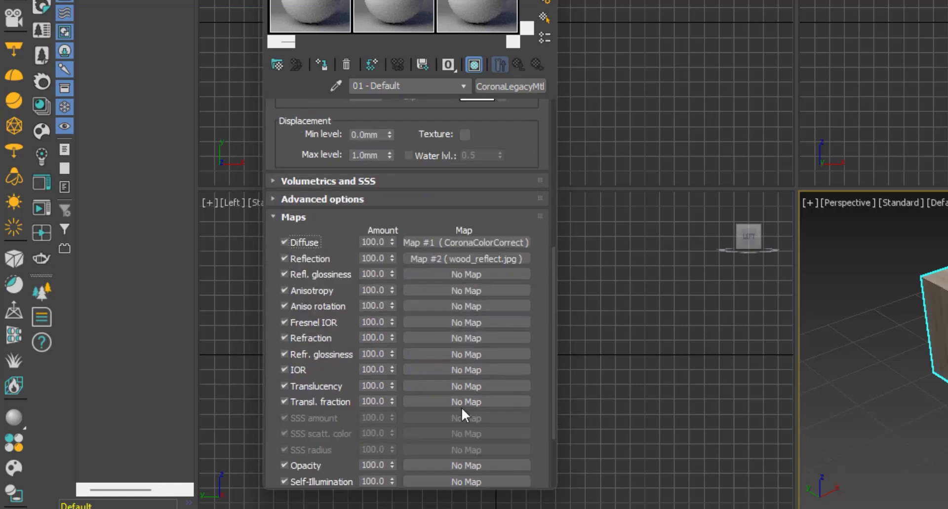
Step: Try to copy the Bump slot's CoronaNormal map onto the Reflection slot and cancel the copy
{"action": "left_click_drag", "start_coordinate": [484, 428], "coordinate": [479, 206]}
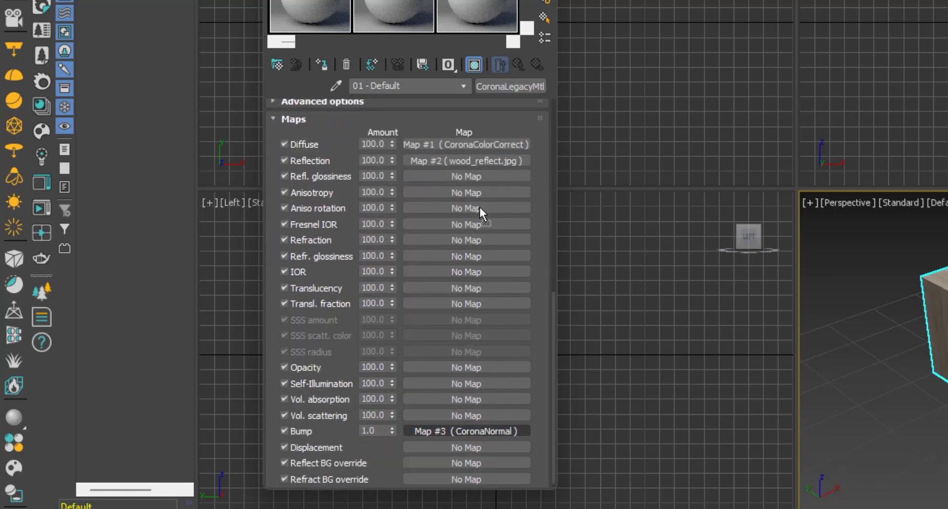
{"action": "left_click_drag", "start_coordinate": [478, 161], "coordinate": [478, 158]}
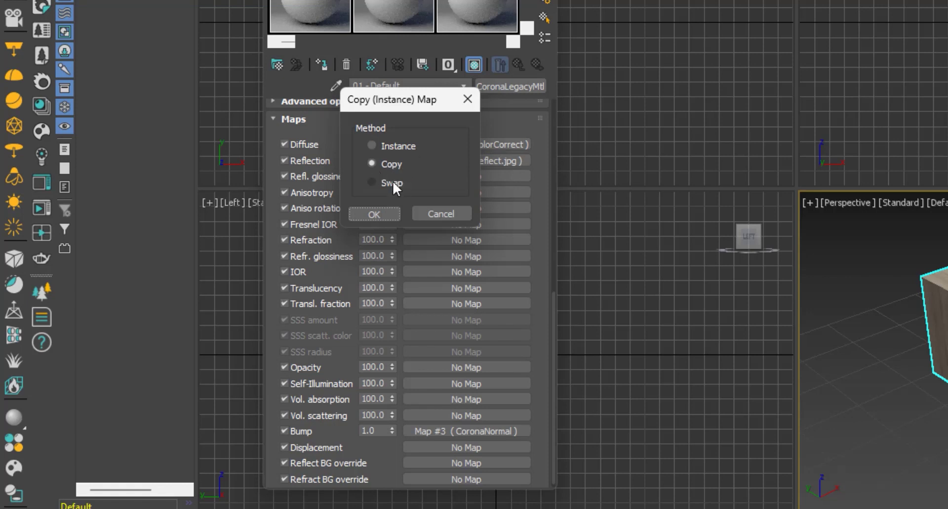
{"action": "left_click", "coordinate": [466, 99]}
Step: Copy the Reflection color's map and paste it as an instance into the Diffuse color
{"action": "scroll", "coordinate": [479, 129], "scroll_direction": "up", "scroll_amount": 10}
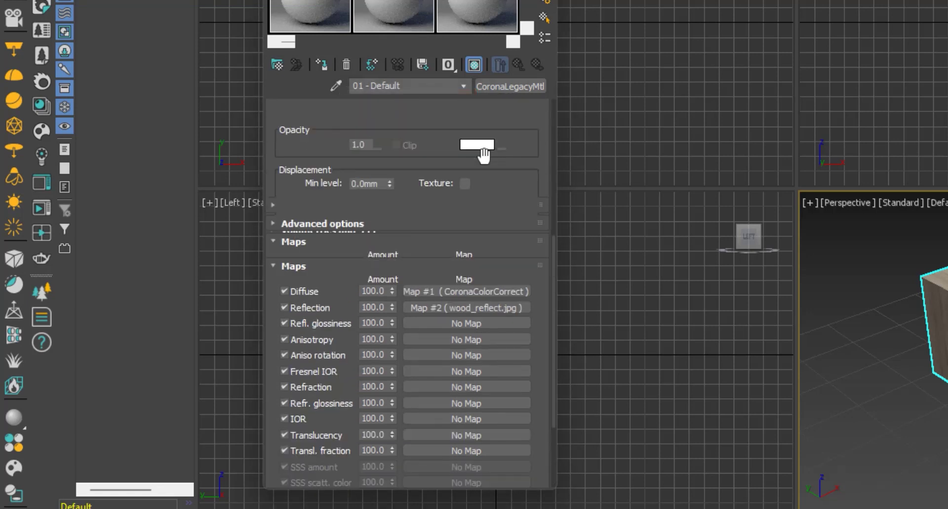
{"action": "scroll", "coordinate": [521, 213], "scroll_direction": "up", "scroll_amount": 2}
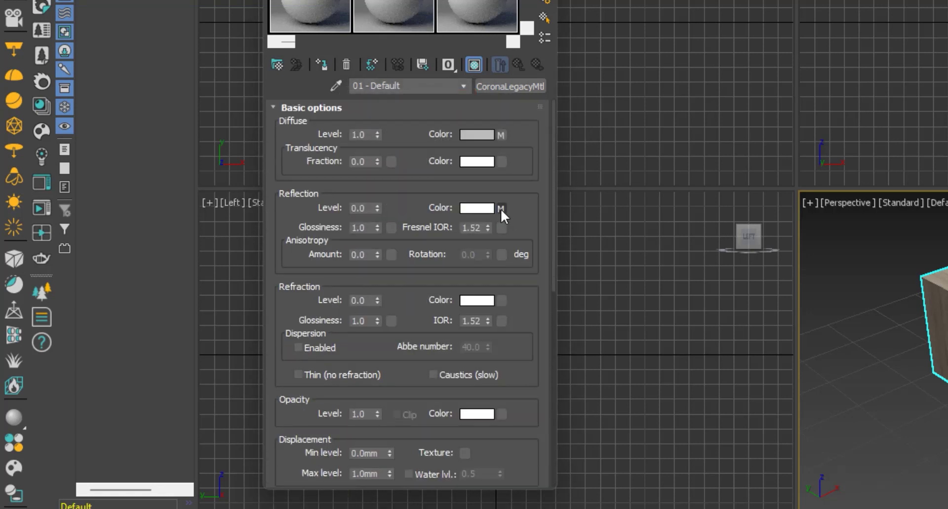
{"action": "right_click", "coordinate": [500, 209]}
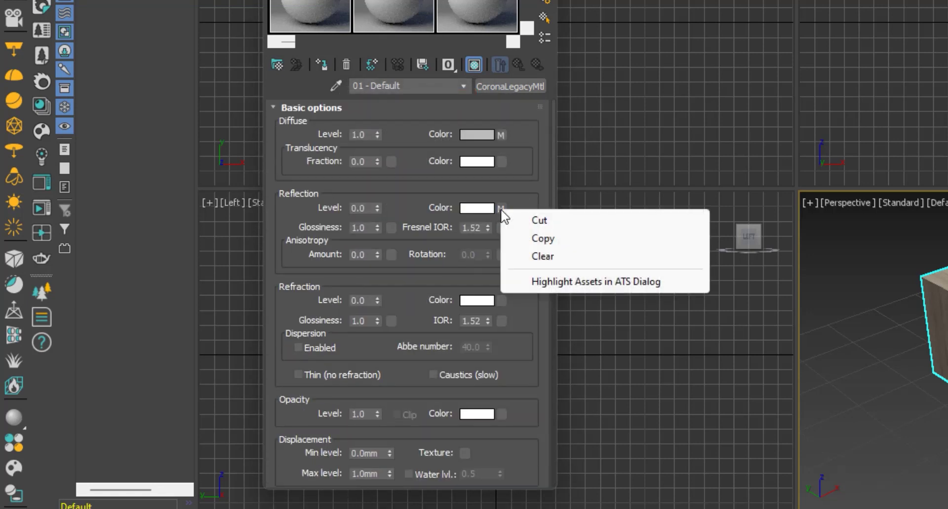
{"action": "left_click", "coordinate": [537, 240]}
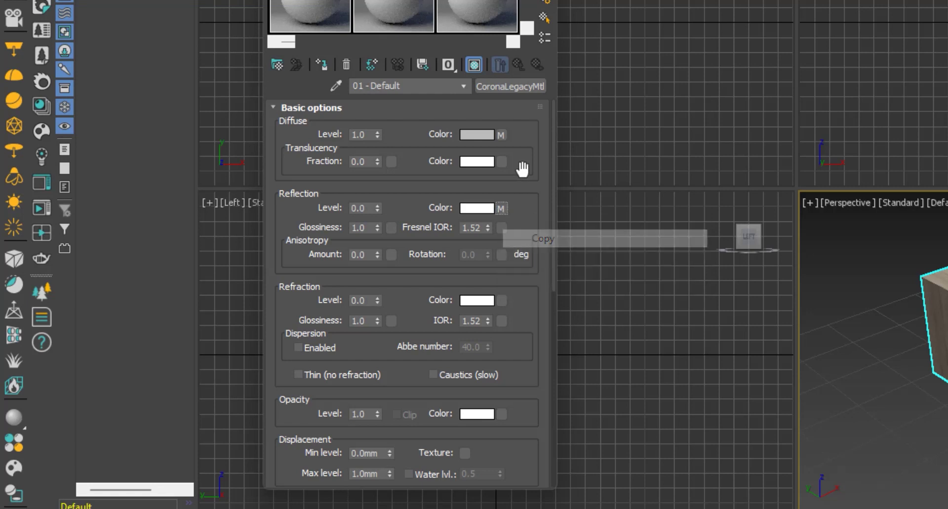
{"action": "right_click", "coordinate": [500, 135]}
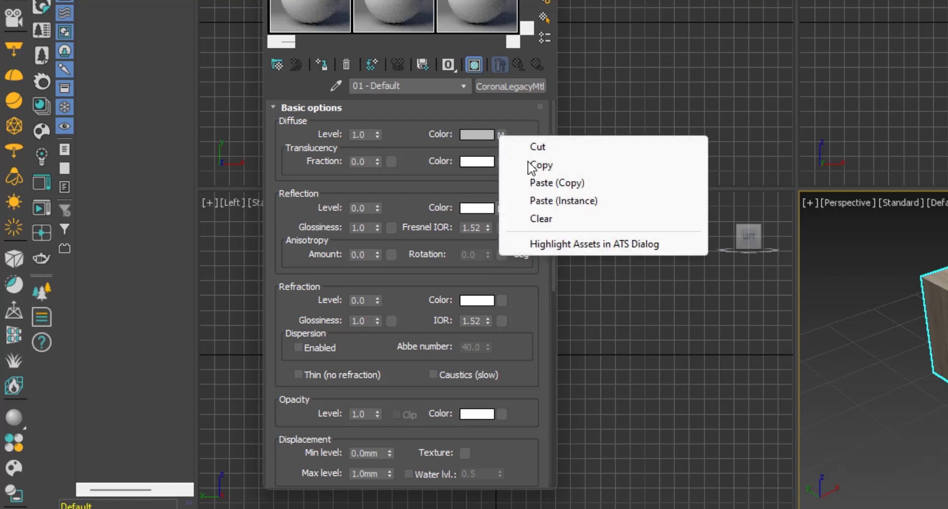
{"action": "left_click", "coordinate": [545, 201]}
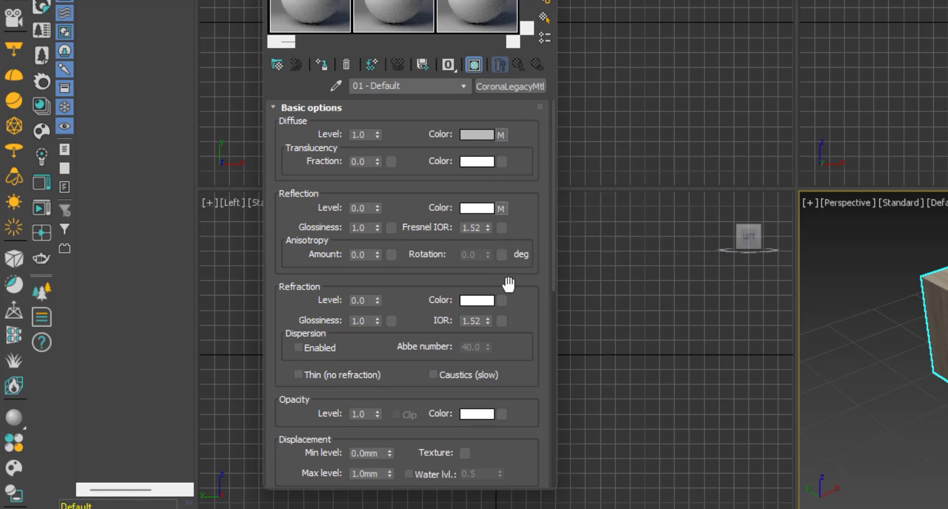
Step: Try to copy the Bump slot's CoronaNormal map and paste it as a copy into the Refl. glossiness slot
{"action": "scroll", "coordinate": [508, 285], "scroll_direction": "down", "scroll_amount": 10}
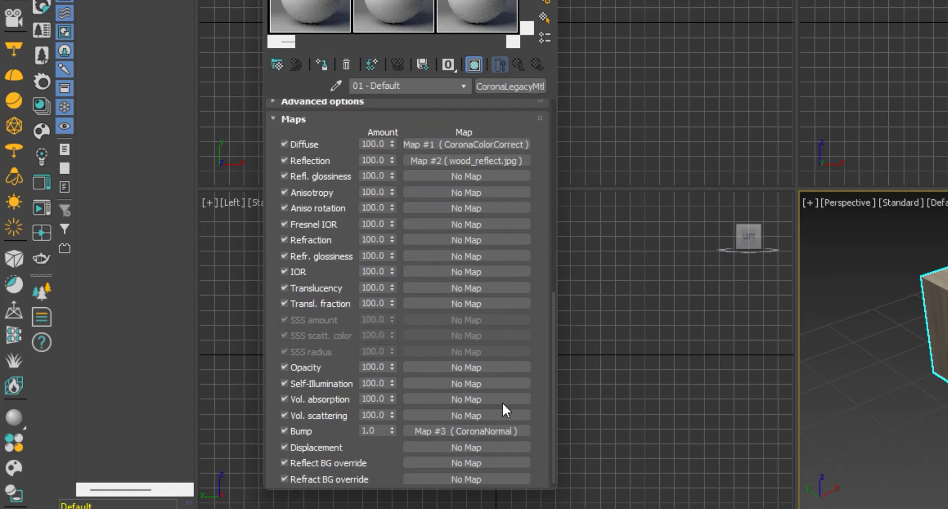
{"action": "right_click", "coordinate": [492, 433]}
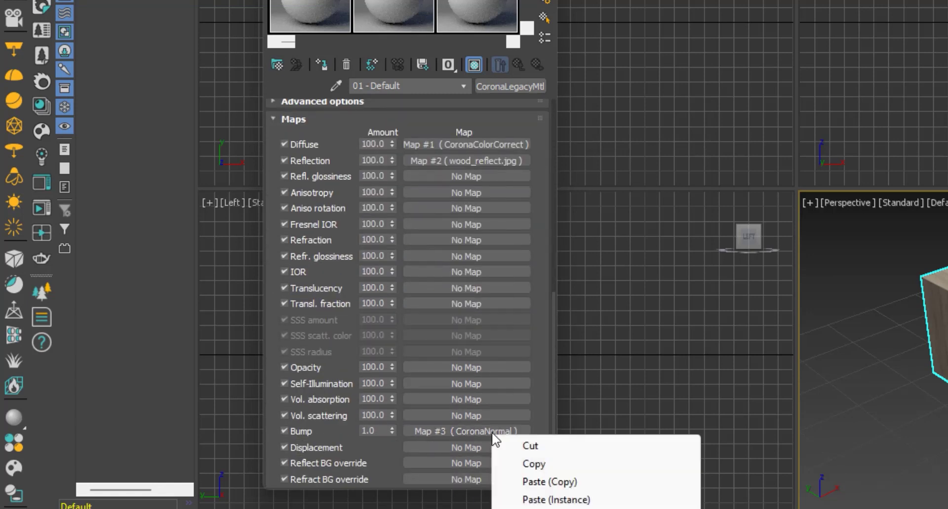
{"action": "left_click", "coordinate": [534, 466]}
{"action": "scroll", "coordinate": [497, 205], "scroll_direction": "up", "scroll_amount": 1}
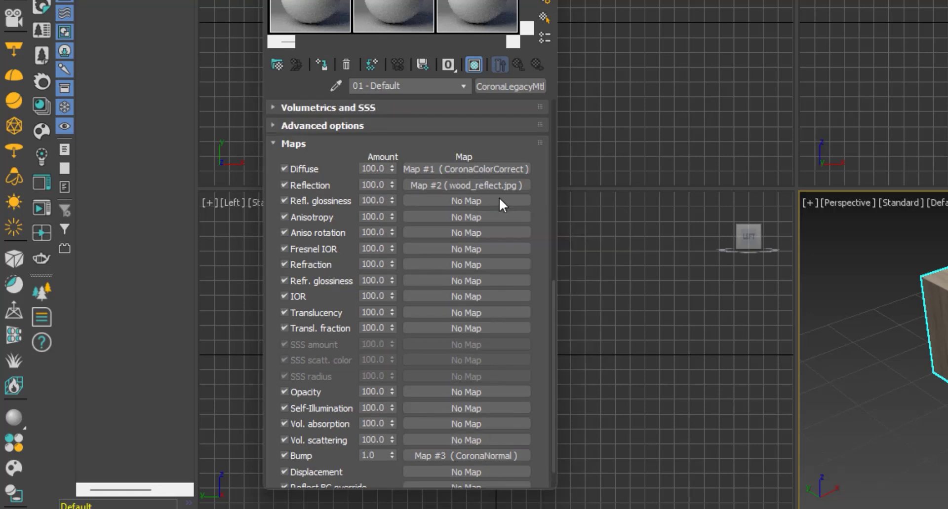
{"action": "right_click", "coordinate": [498, 198]}
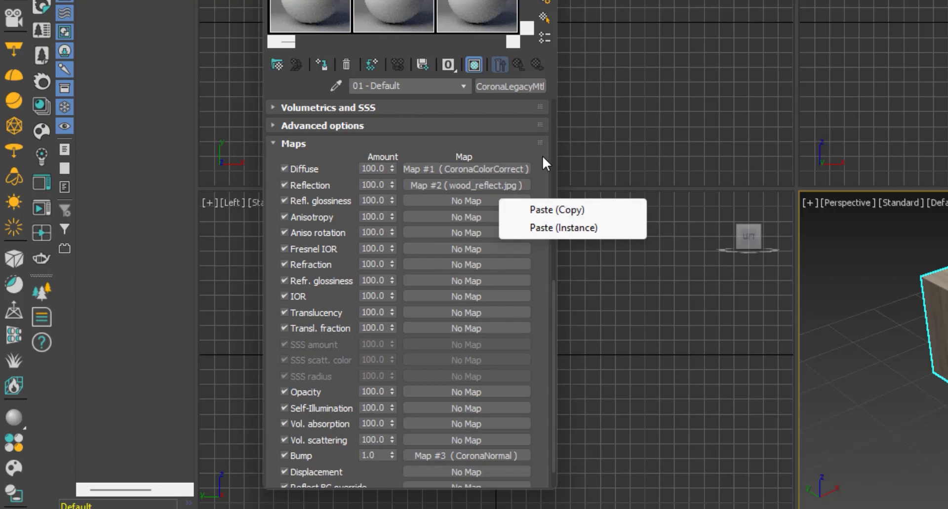
{"action": "left_click", "coordinate": [568, 211]}
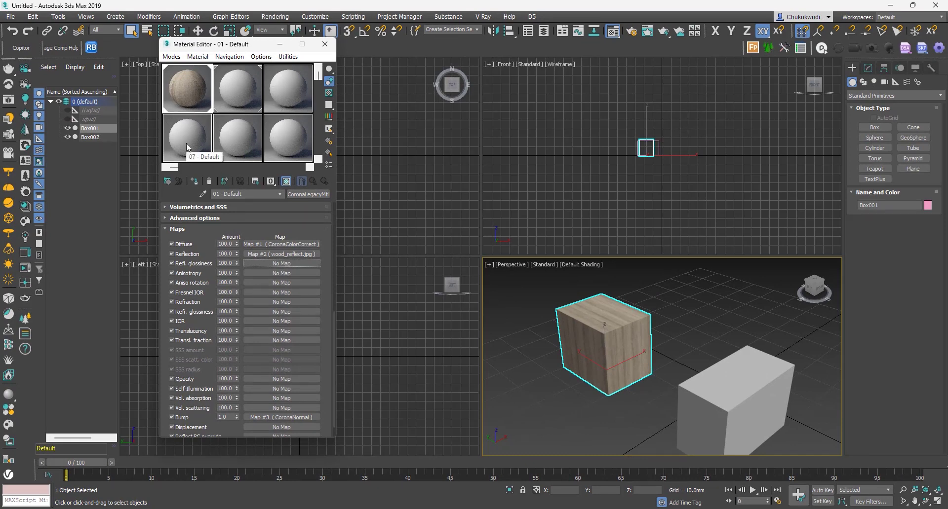
Step: Browse the material sample slots and switch their layout to 6 X 4 sample windows
{"action": "left_click_drag", "start_coordinate": [319, 77], "coordinate": [319, 136]}
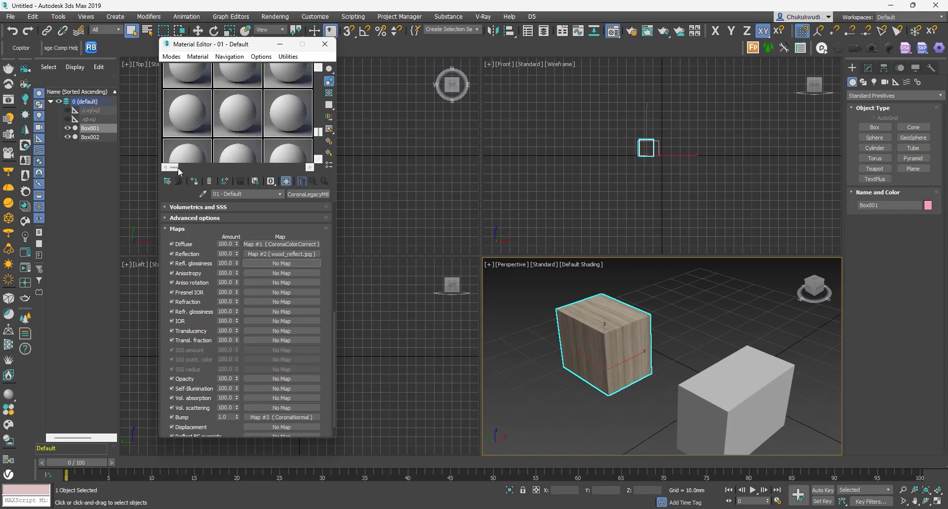
{"action": "mouse_move", "coordinate": [172, 167]}
{"action": "left_mouse_down"}
{"action": "mouse_move", "coordinate": [200, 168]}
{"action": "mouse_move", "coordinate": [170, 168]}
{"action": "left_mouse_up"}
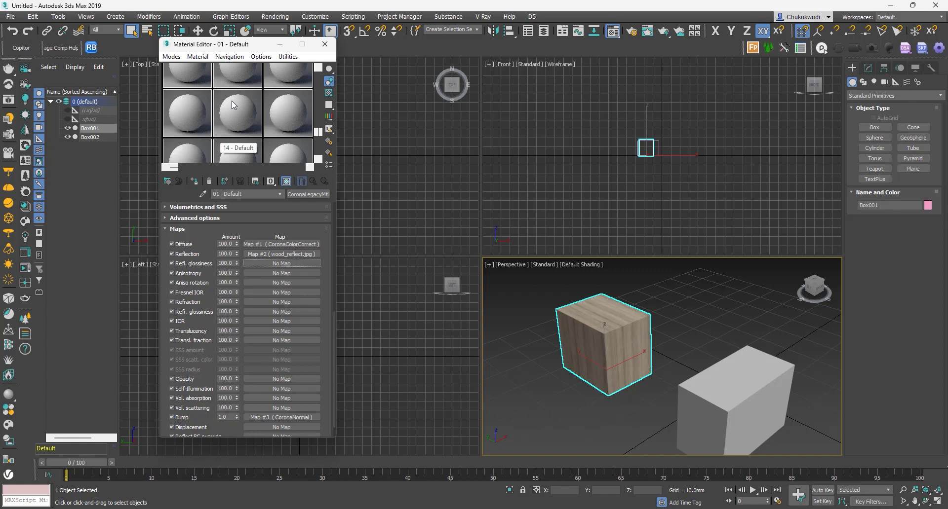
{"action": "key", "text": "x"}
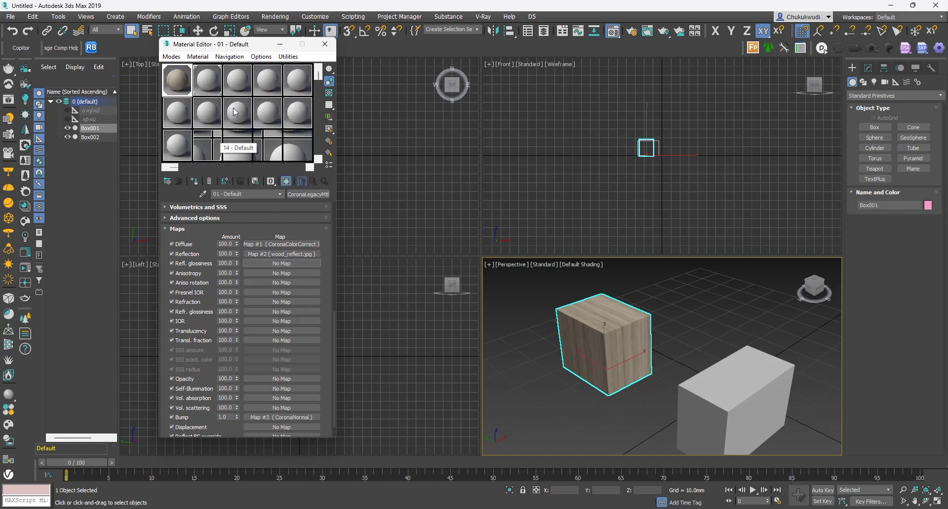
{"action": "left_click", "coordinate": [236, 111]}
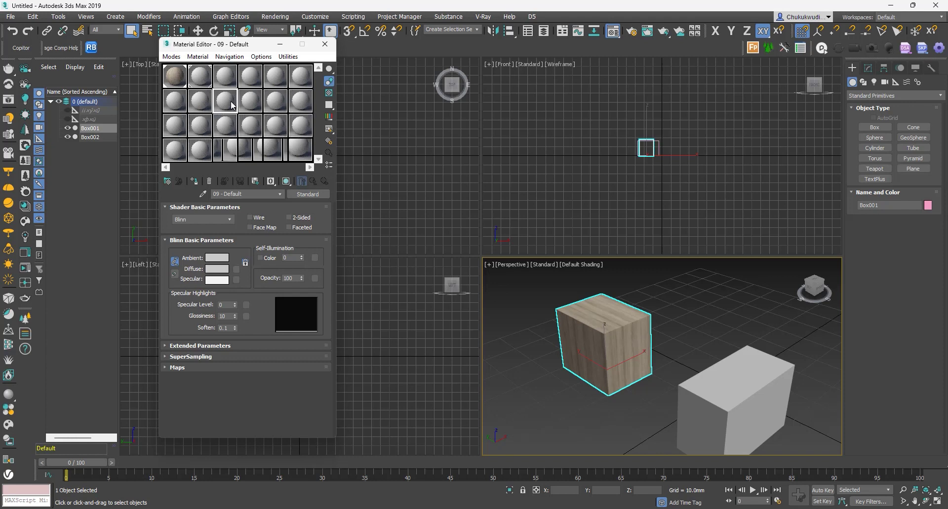
{"action": "right_click", "coordinate": [230, 103]}
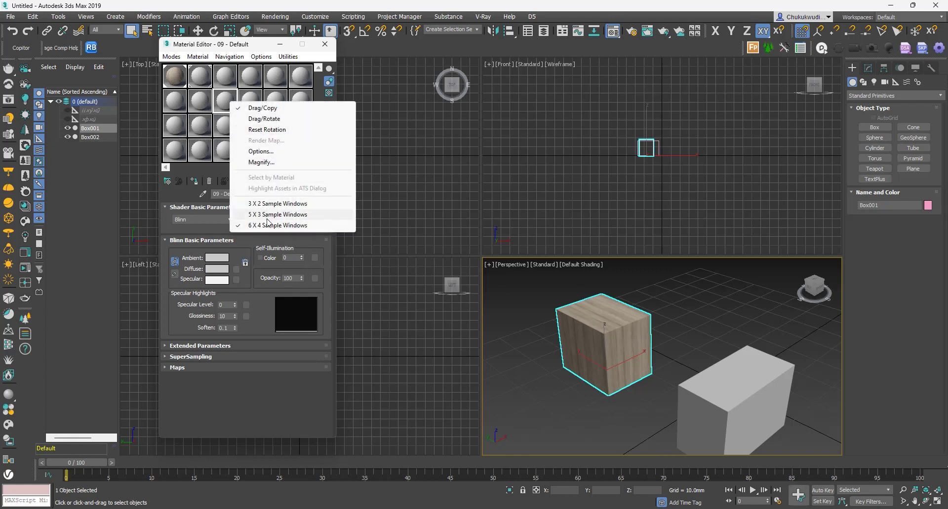
{"action": "left_click", "coordinate": [181, 197]}
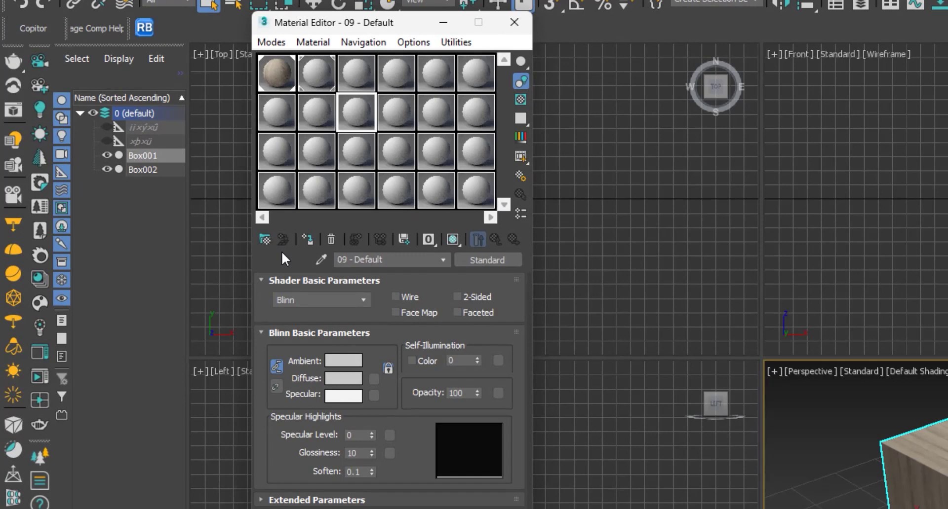
Step: Reset the wood material in the first sample slot to default settings, affecting only the editor slot
{"action": "left_click", "coordinate": [323, 79]}
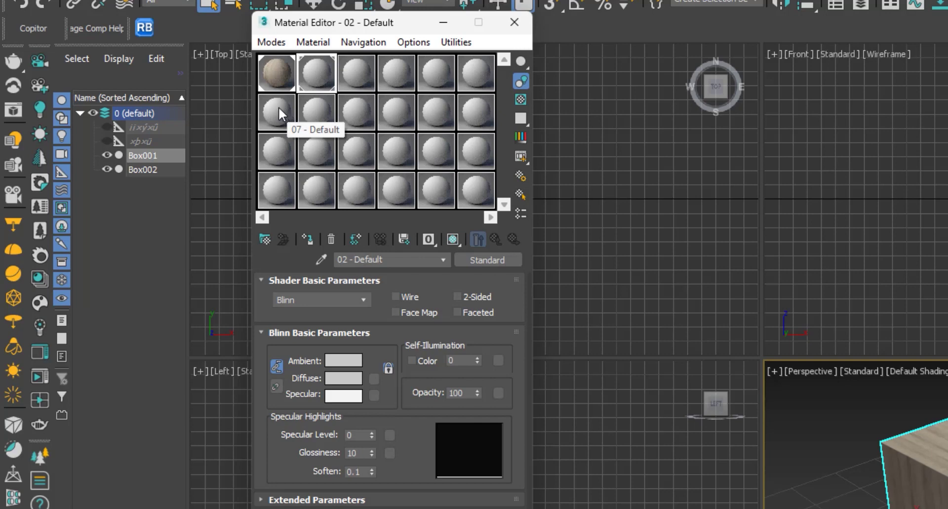
{"action": "left_click", "coordinate": [274, 75]}
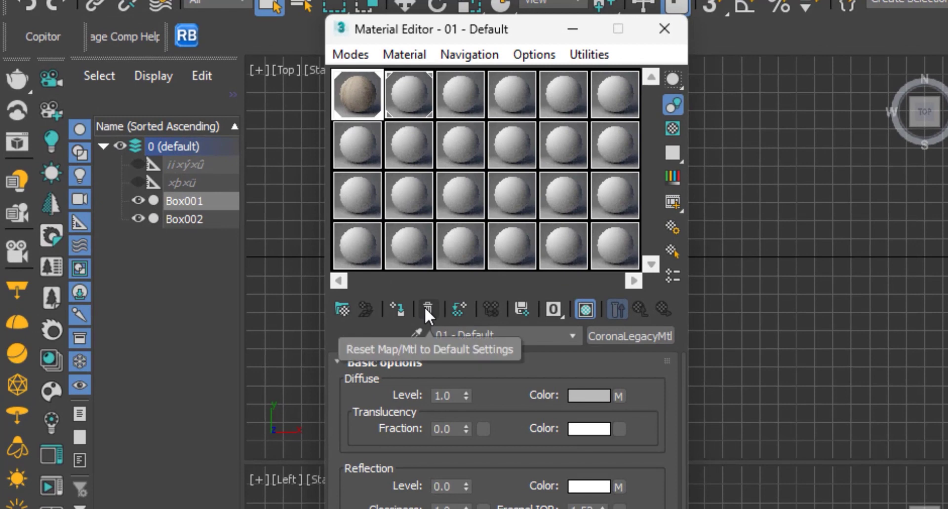
{"action": "left_click", "coordinate": [424, 306]}
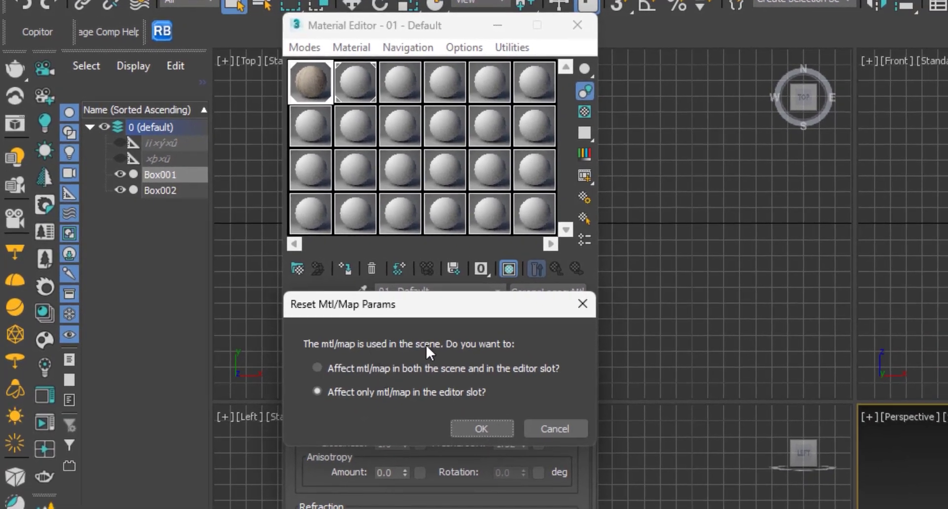
{"action": "left_click", "coordinate": [474, 427]}
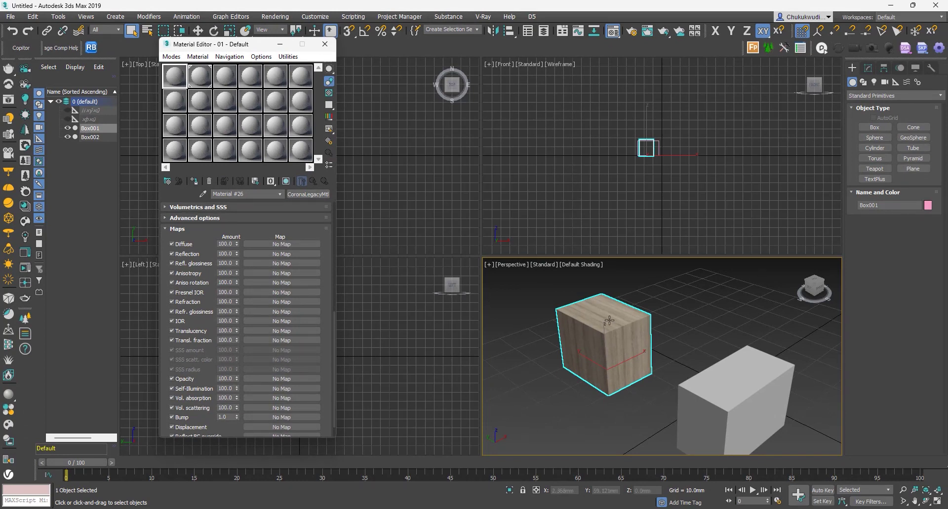
Step: Collapse the Maps rollout and sample the wood material from the textured box back into the first sample slot
{"action": "left_click", "coordinate": [170, 229]}
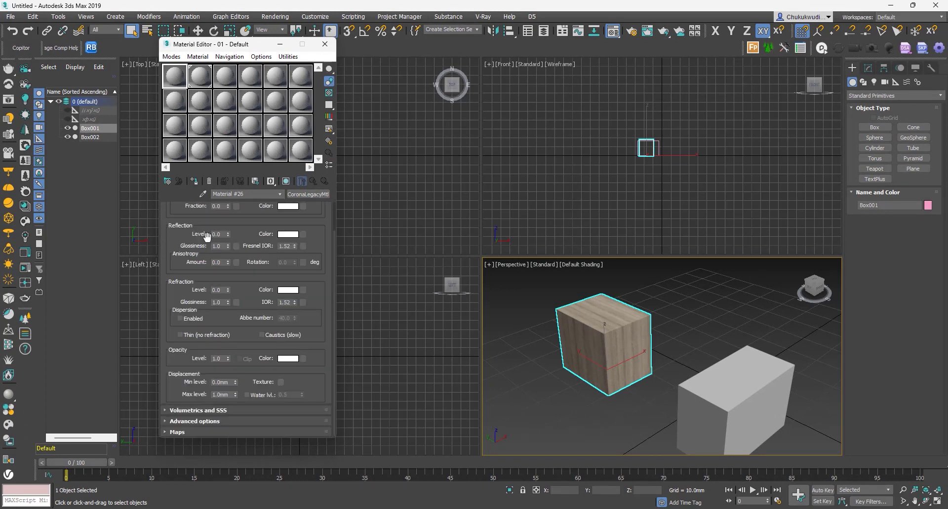
{"action": "scroll", "coordinate": [324, 239], "scroll_direction": "up", "scroll_amount": 3}
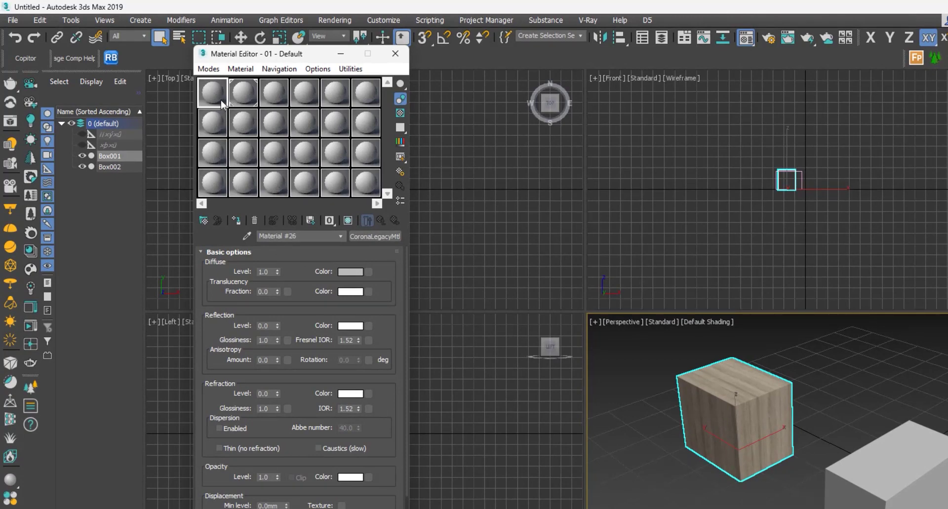
{"action": "left_click", "coordinate": [247, 236]}
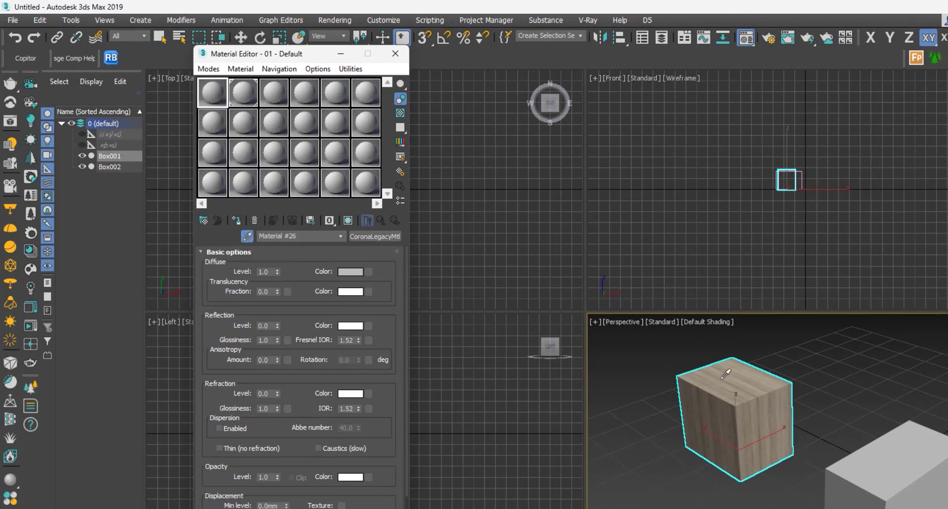
{"action": "left_click", "coordinate": [748, 380]}
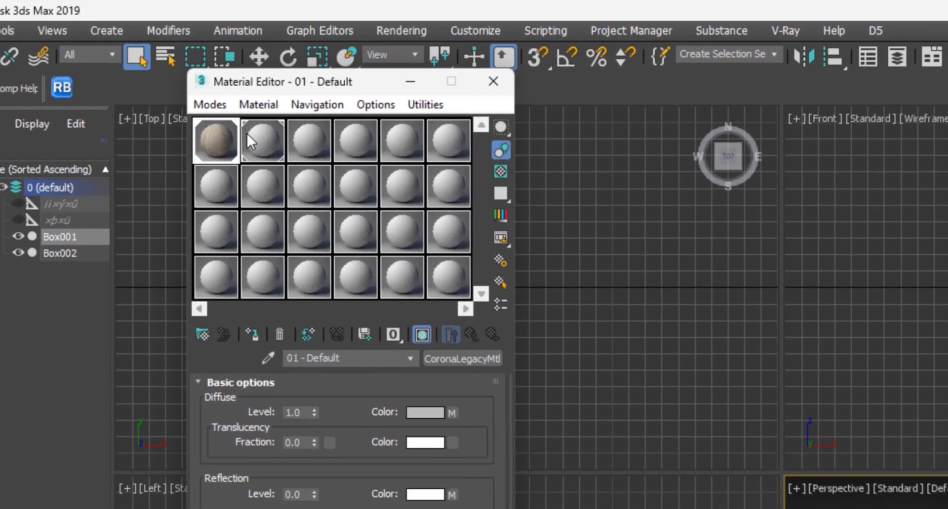
Step: Copy the wood material into the third sample slot and rename the copy as wood 2
{"action": "left_click_drag", "start_coordinate": [217, 143], "coordinate": [252, 143]}
{"action": "left_click_drag", "start_coordinate": [307, 140], "coordinate": [306, 140]}
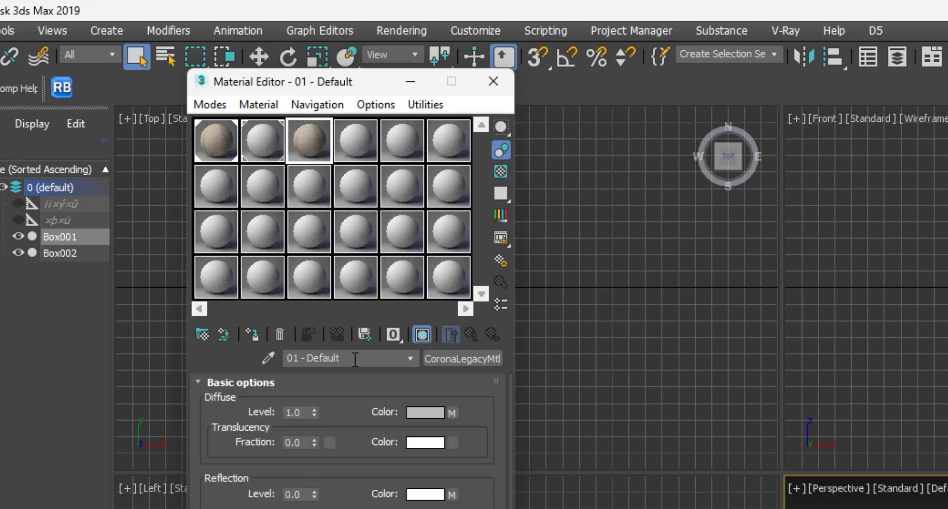
{"action": "left_click_drag", "start_coordinate": [353, 359], "coordinate": [239, 351]}
{"action": "type", "text": "wood"}
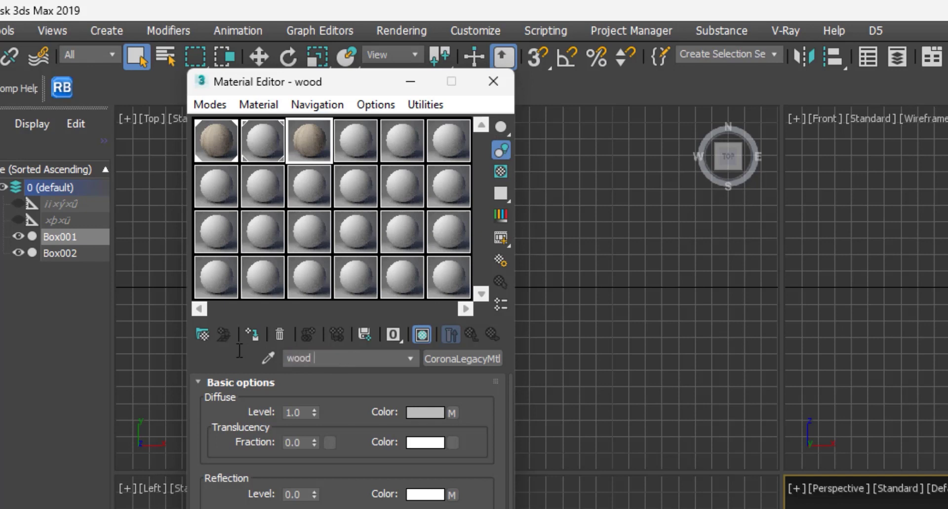
{"action": "type", "text": " 2"}
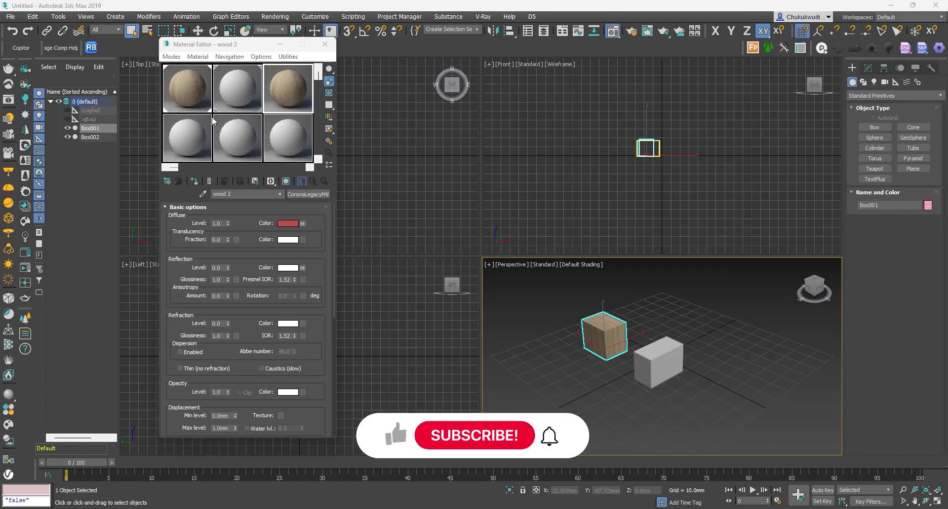
Step: Switch to the Slate Material Editor and maximize its window
{"action": "left_click", "coordinate": [178, 58]}
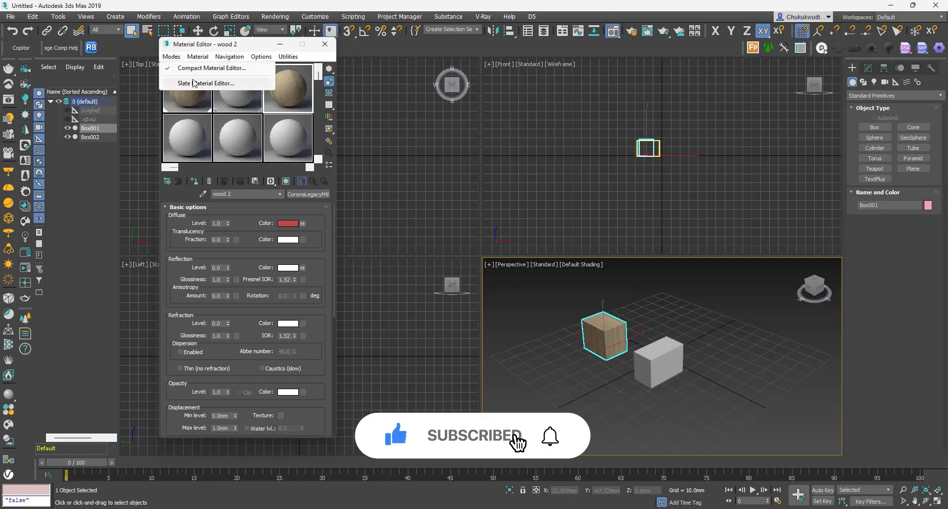
{"action": "left_click", "coordinate": [197, 84]}
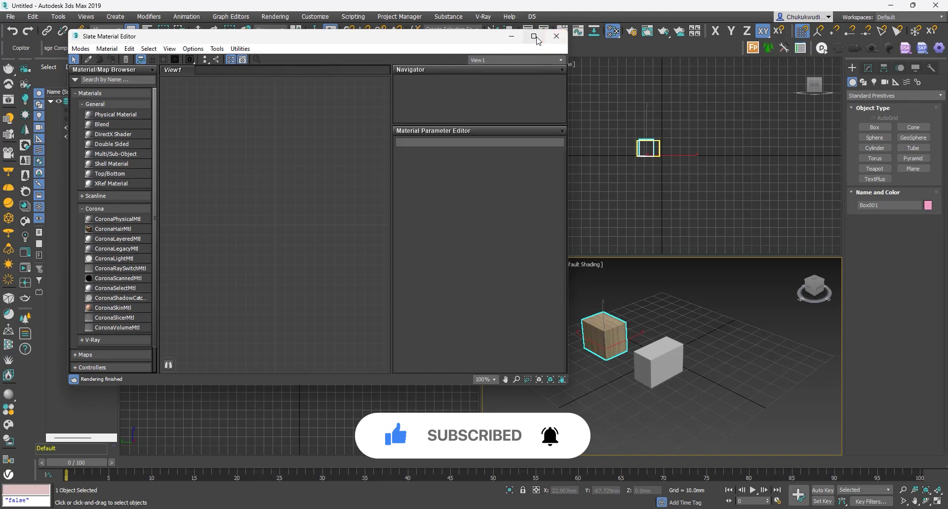
{"action": "left_click", "coordinate": [533, 36]}
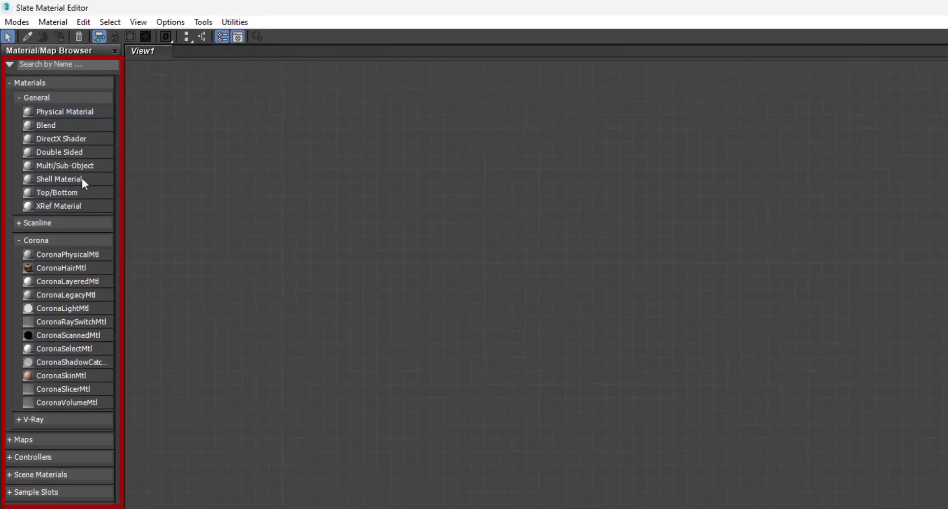
Step: Collapse and re-expand the Materials group in the Material/Map Browser, and expand the Maps group
{"action": "left_click", "coordinate": [70, 84]}
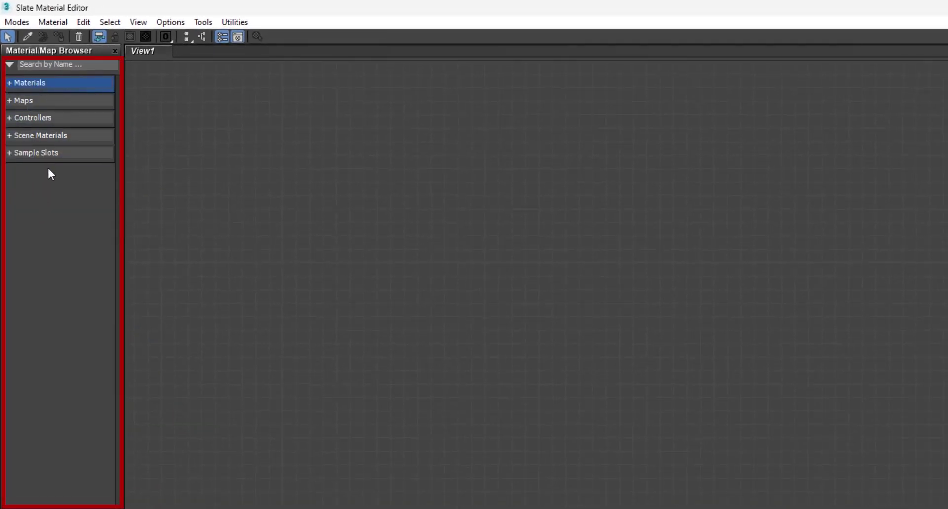
{"action": "left_click", "coordinate": [13, 83]}
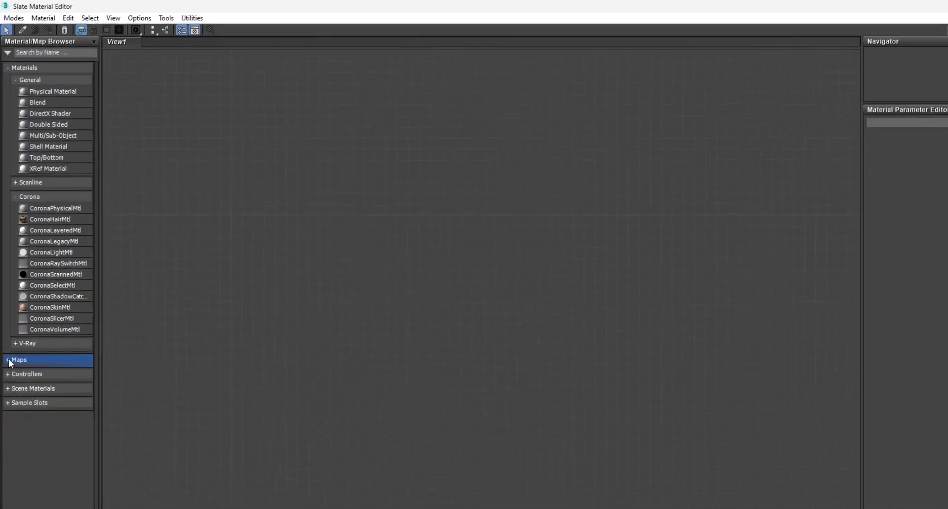
{"action": "left_click", "coordinate": [10, 361]}
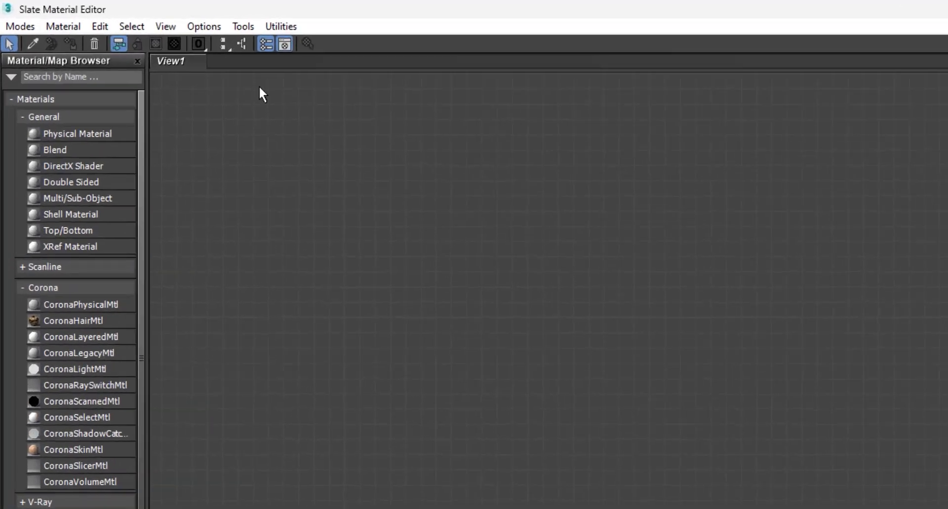
Step: Create a new node view beside View1 and rename it as zgdb
{"action": "right_click", "coordinate": [242, 69]}
{"action": "left_click", "coordinate": [281, 78]}
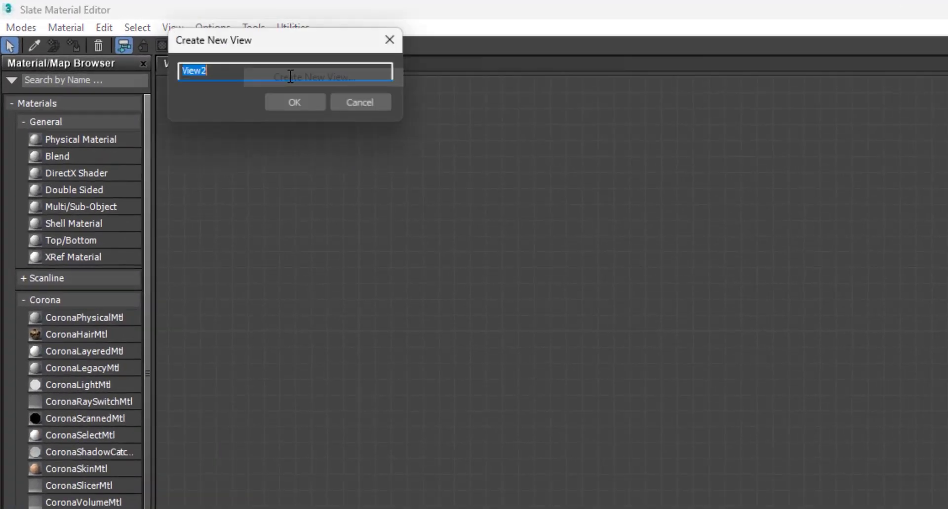
{"action": "left_click", "coordinate": [303, 102]}
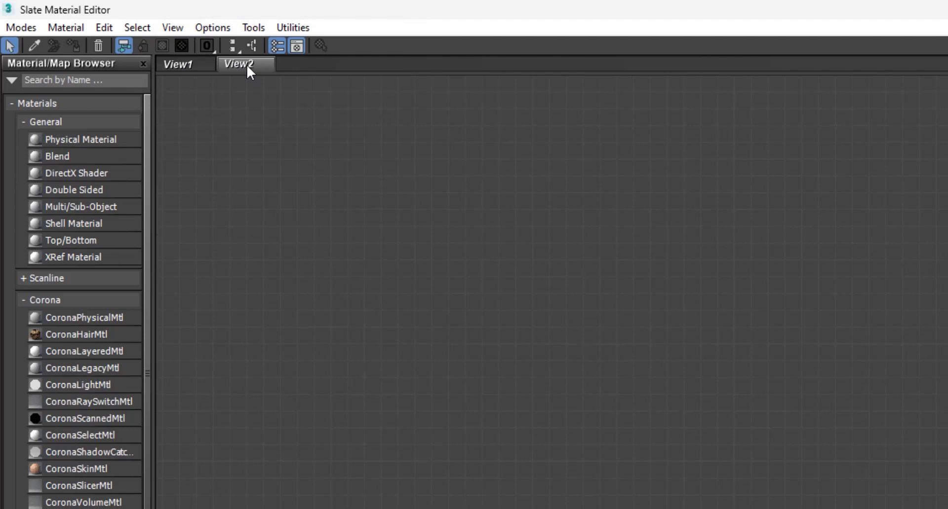
{"action": "right_click", "coordinate": [246, 64]}
{"action": "left_click", "coordinate": [292, 94]}
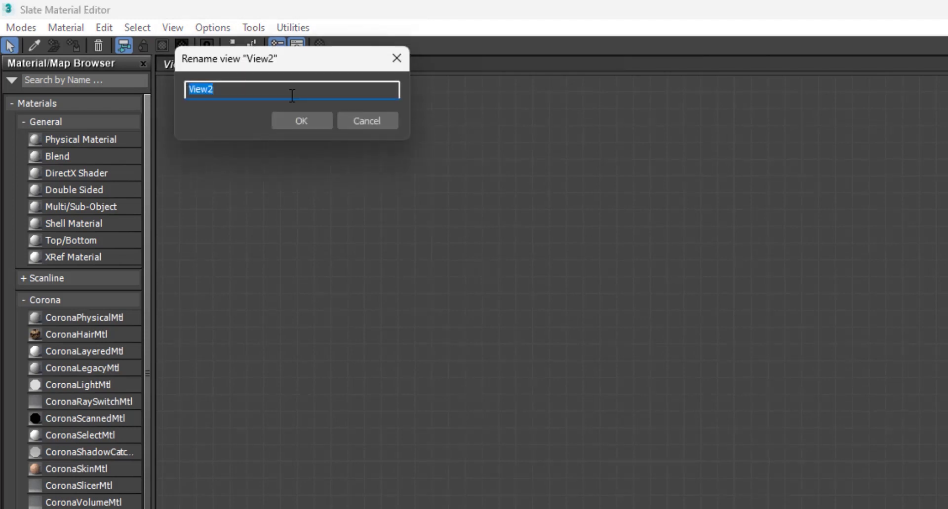
{"action": "type", "text": "zgdb"}
{"action": "left_click", "coordinate": [315, 123]}
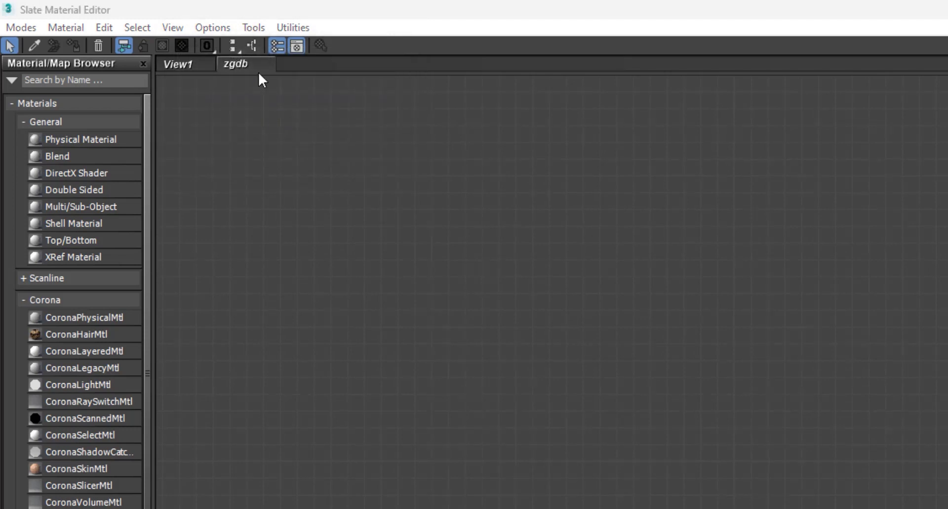
Step: Remove the zgdb node view and accept the loss of its node data
{"action": "right_click", "coordinate": [253, 67]}
{"action": "left_click", "coordinate": [297, 113]}
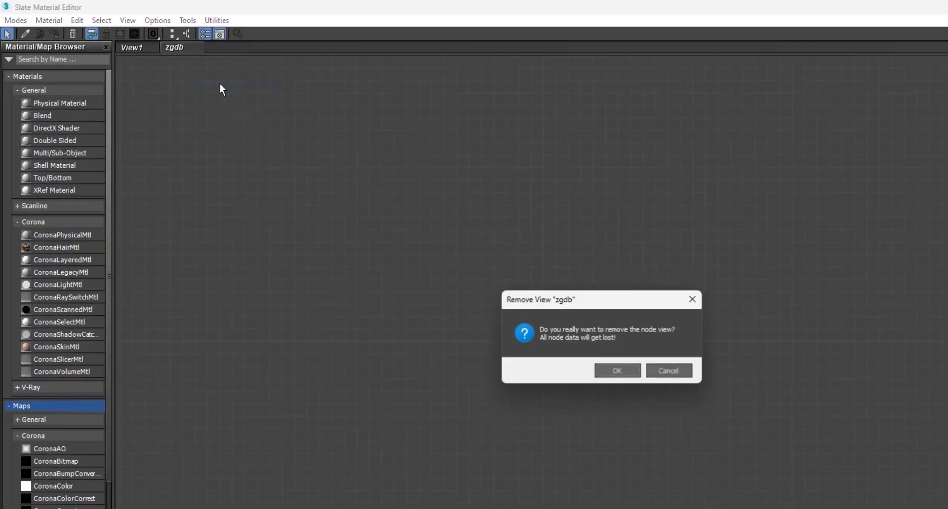
{"action": "left_click", "coordinate": [617, 372]}
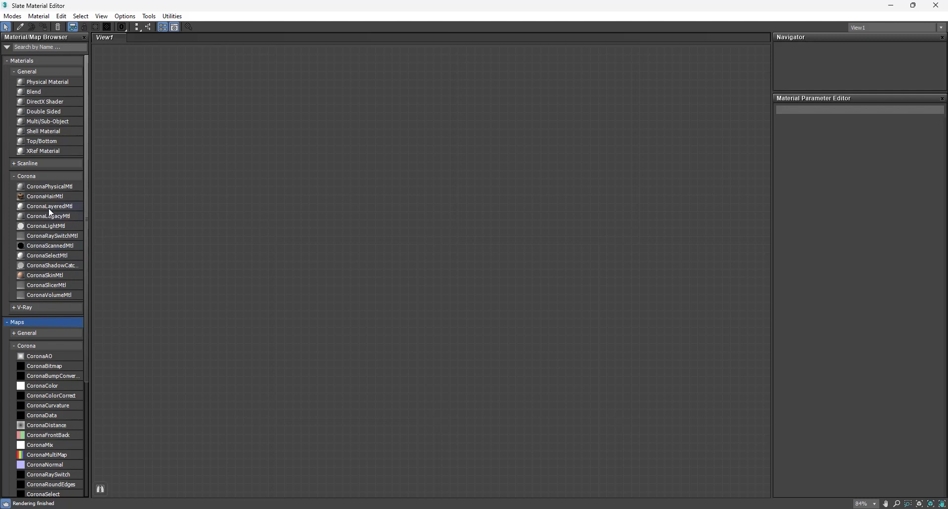
Step: Add a CoronaLegacyMtl node from the Corona materials group to View1 and open its parameters
{"action": "scroll", "coordinate": [49, 211], "scroll_direction": "down", "scroll_amount": 5}
{"action": "scroll", "coordinate": [49, 156], "scroll_direction": "up", "scroll_amount": 2}
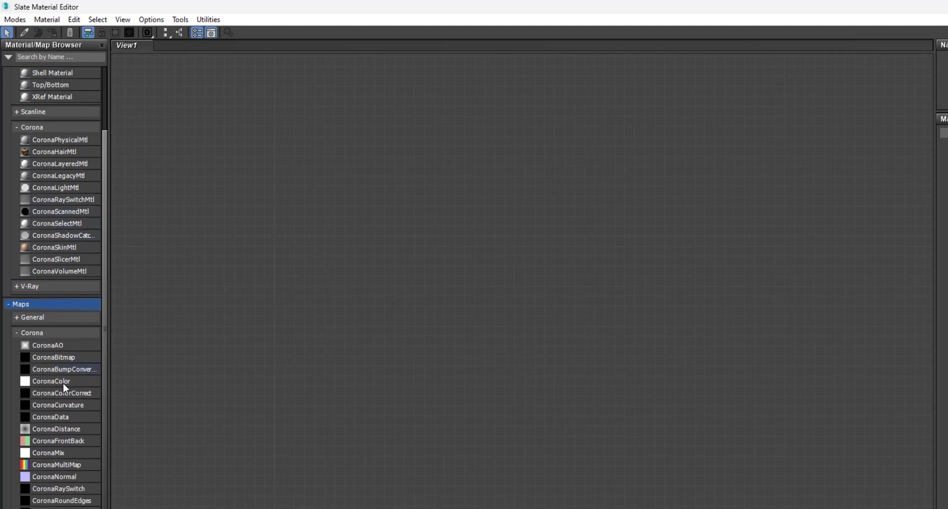
{"action": "scroll", "coordinate": [60, 390], "scroll_direction": "down", "scroll_amount": 3}
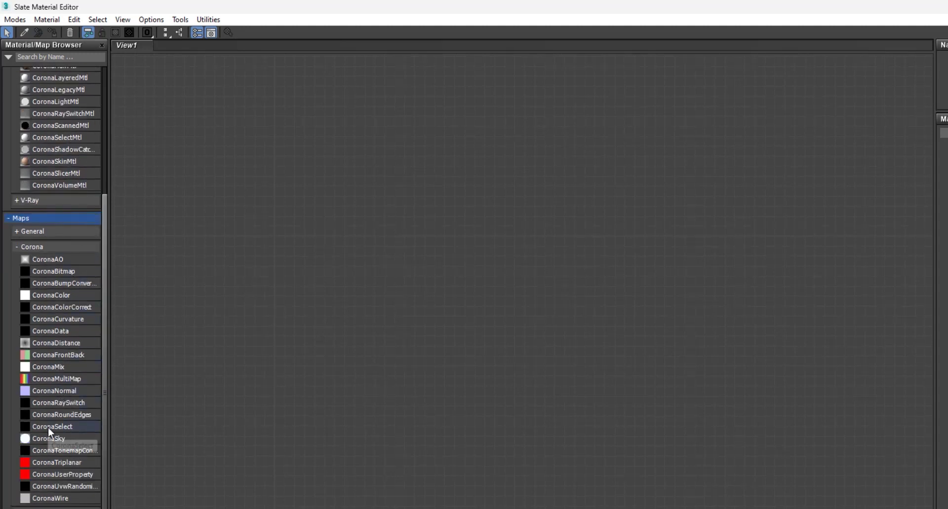
{"action": "scroll", "coordinate": [61, 287], "scroll_direction": "up", "scroll_amount": 1}
{"action": "scroll", "coordinate": [60, 277], "scroll_direction": "up", "scroll_amount": 1}
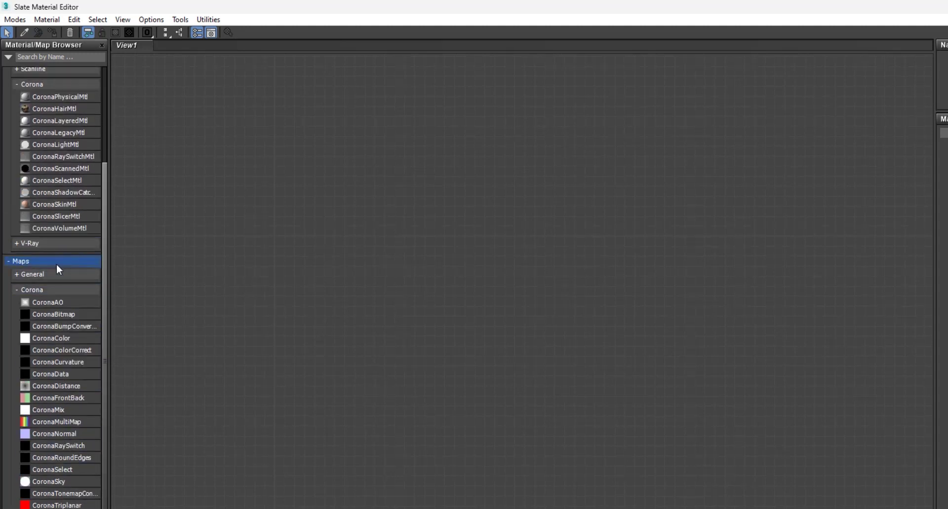
{"action": "scroll", "coordinate": [57, 256], "scroll_direction": "up", "scroll_amount": 3}
{"action": "left_click", "coordinate": [80, 290]}
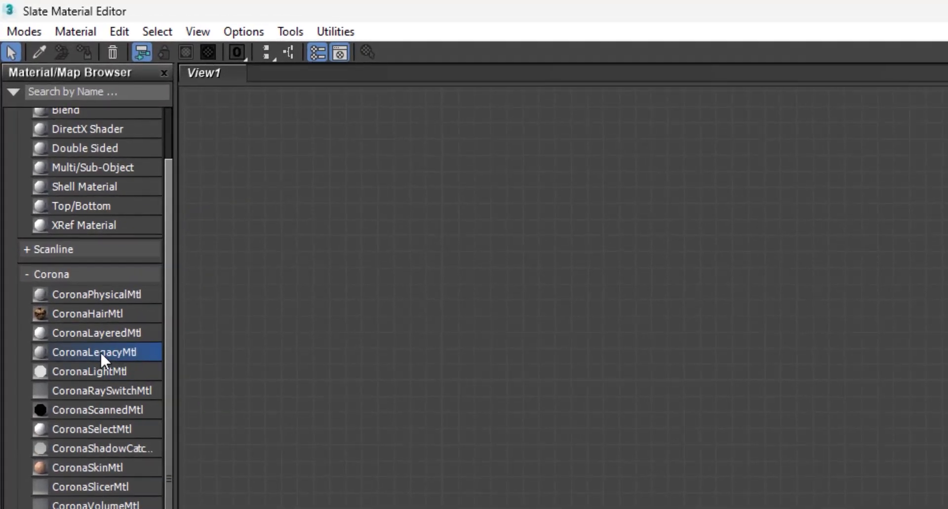
{"action": "left_click_drag", "start_coordinate": [632, 351], "coordinate": [637, 346]}
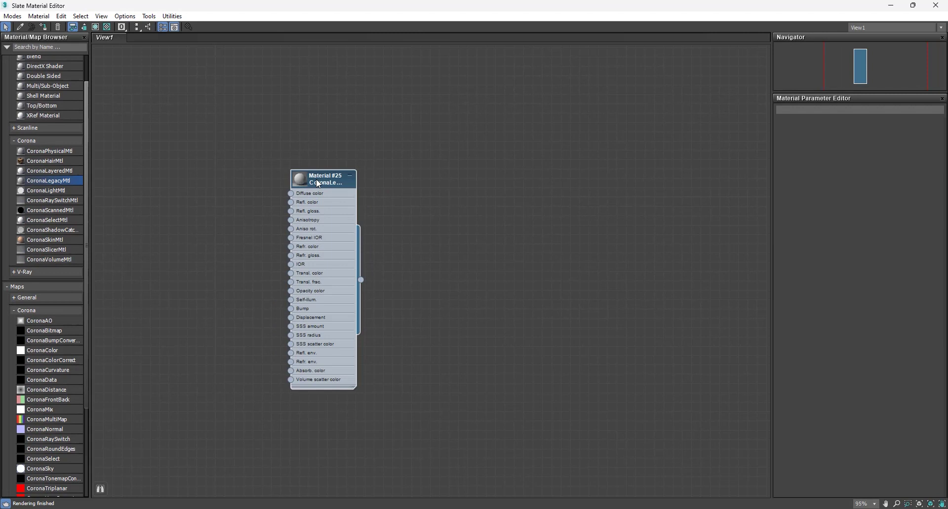
{"action": "double_click", "coordinate": [318, 184]}
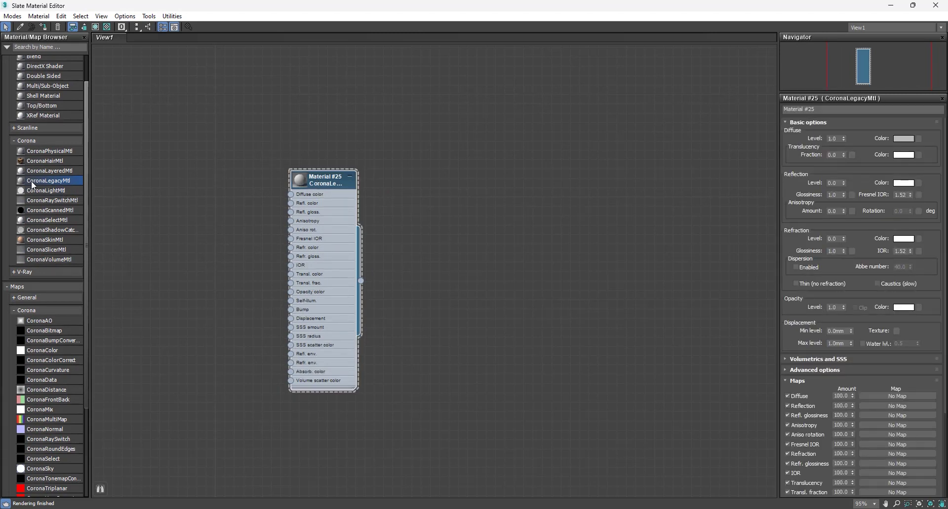
Step: Add a second CoronaLegacyMtl node beside Material #25 and delete it again
{"action": "left_click_drag", "start_coordinate": [32, 185], "coordinate": [107, 183]}
{"action": "left_click_drag", "start_coordinate": [466, 190], "coordinate": [474, 169]}
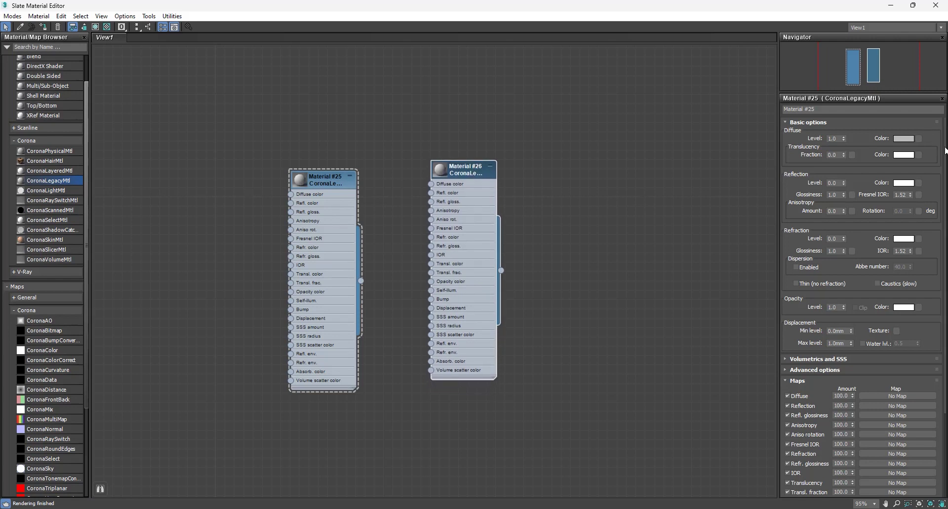
{"action": "scroll", "coordinate": [937, 147], "scroll_direction": "down", "scroll_amount": 1}
{"action": "scroll", "coordinate": [936, 148], "scroll_direction": "down", "scroll_amount": 4}
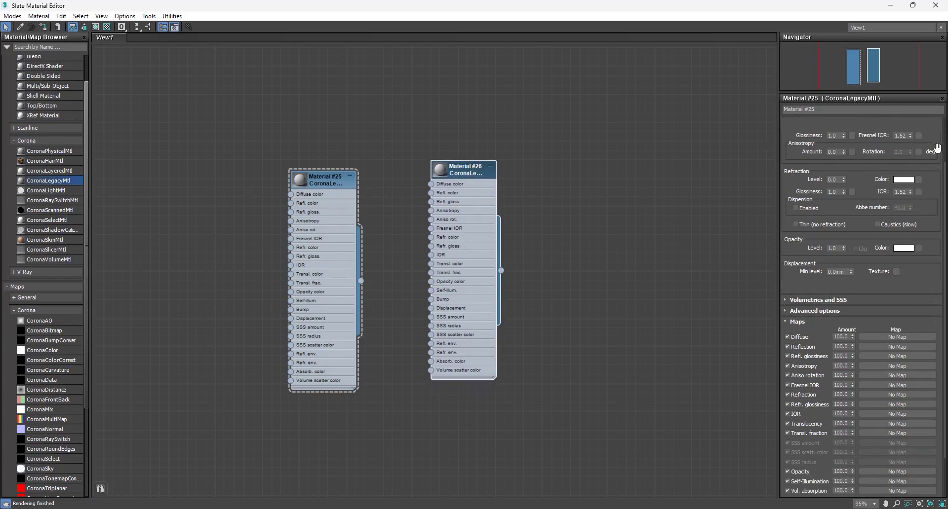
{"action": "scroll", "coordinate": [934, 150], "scroll_direction": "up", "scroll_amount": 5}
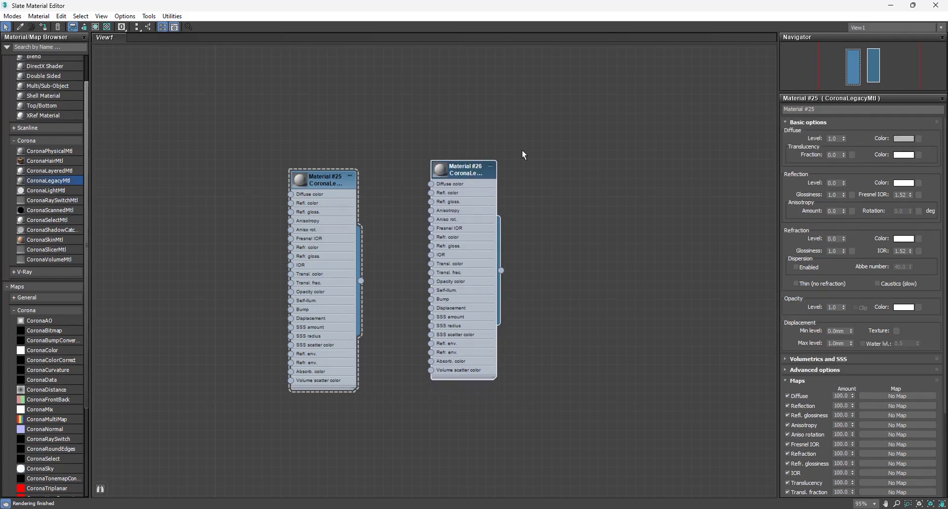
{"action": "left_click", "coordinate": [456, 168]}
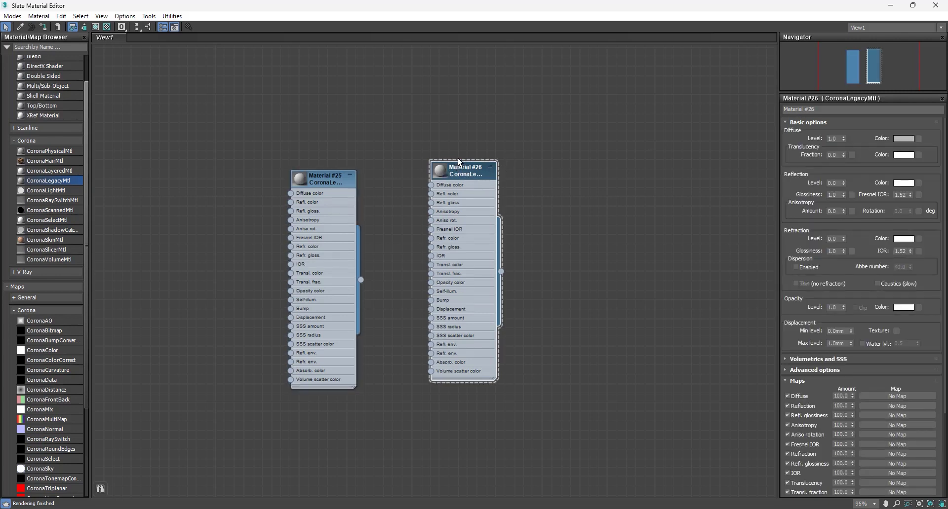
{"action": "key", "text": "Delete"}
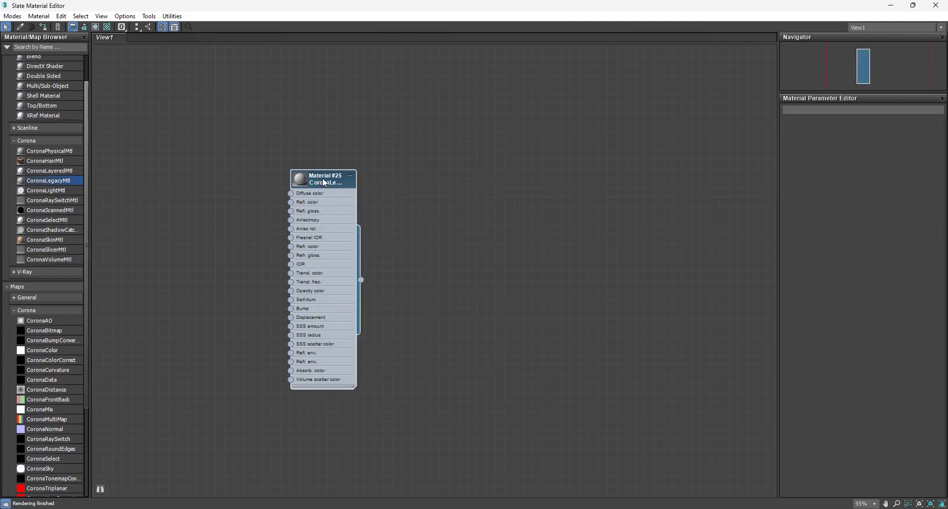
Step: Collapse and re-expand the slots of the Material #25 node, and enlarge its preview sphere
{"action": "left_click", "coordinate": [323, 183]}
{"action": "key", "text": "z"}
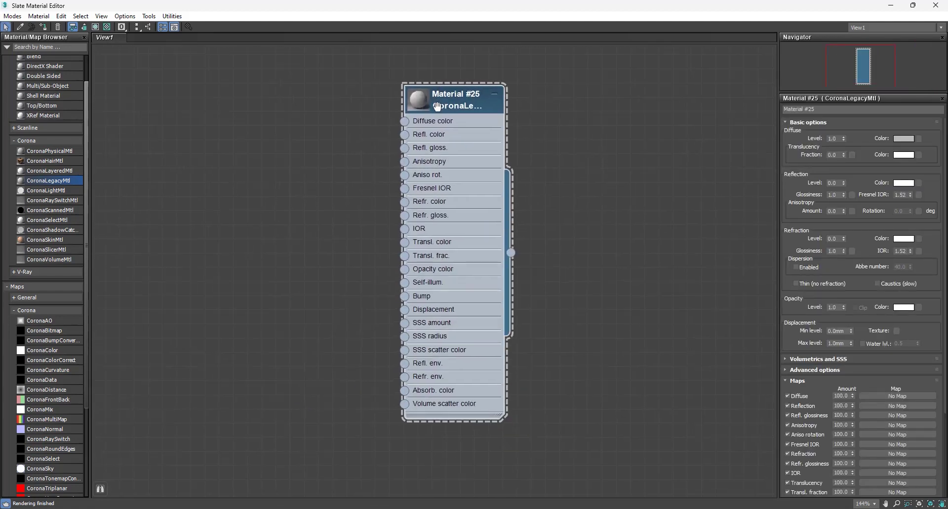
{"action": "scroll", "coordinate": [437, 106], "scroll_direction": "down", "scroll_amount": 1}
{"action": "middle_click_drag", "start_coordinate": [437, 106], "coordinate": [463, 138]}
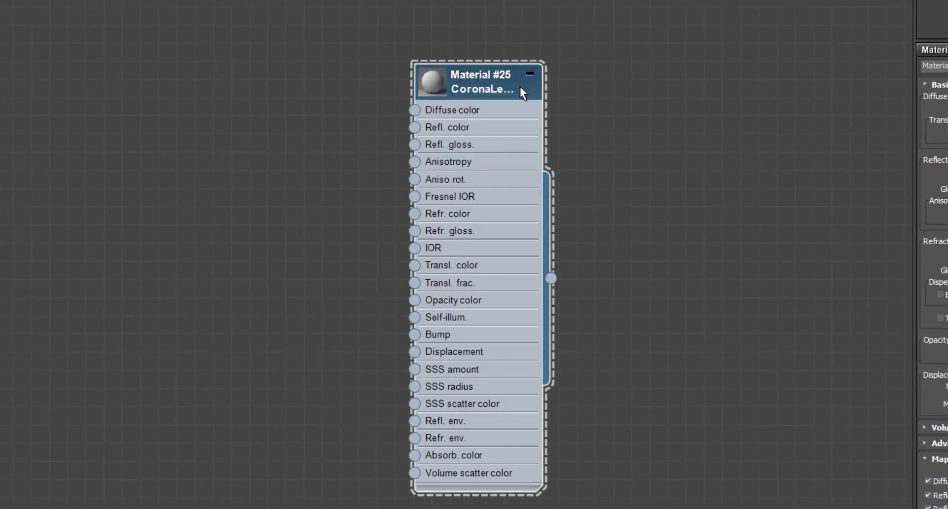
{"action": "left_click", "coordinate": [528, 73]}
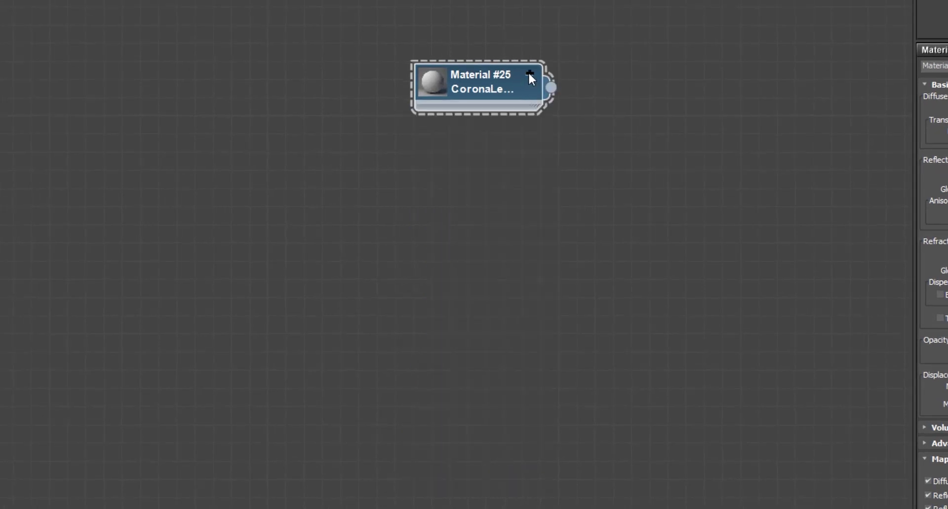
{"action": "left_click", "coordinate": [529, 74]}
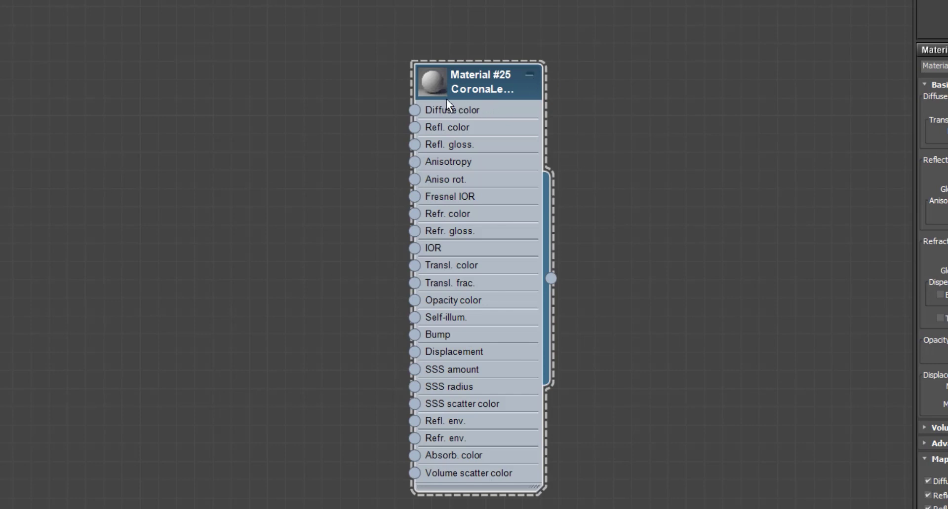
{"action": "double_click", "coordinate": [435, 80]}
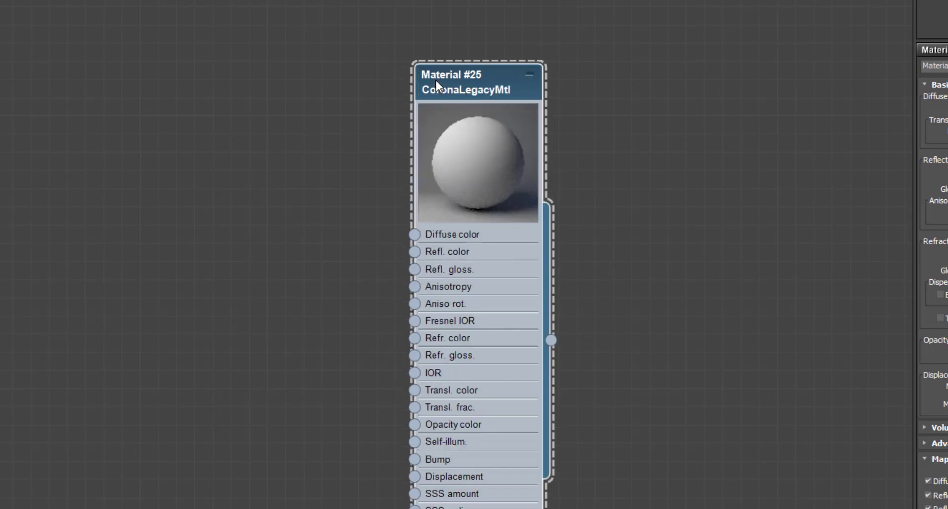
Step: Look through the context options of the Material #25 node and close them without choosing any
{"action": "right_click", "coordinate": [487, 88]}
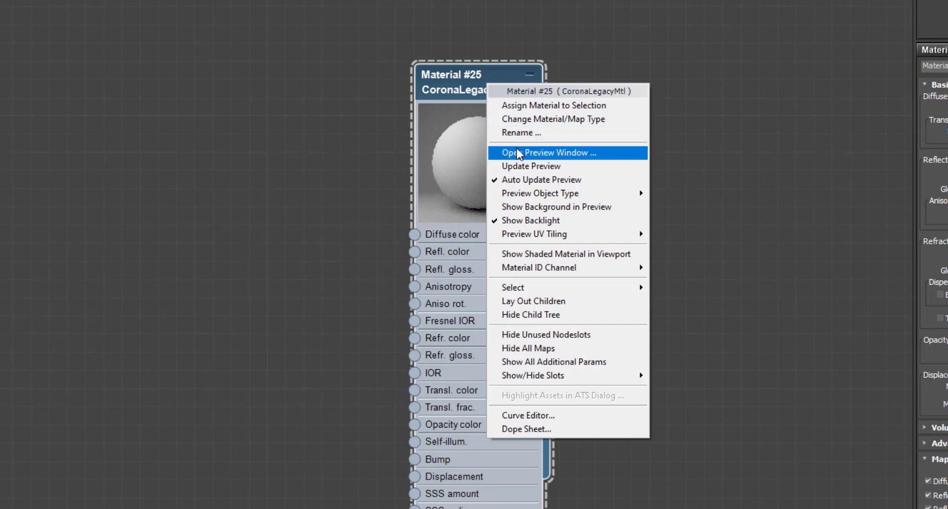
{"action": "mouse_move", "coordinate": [525, 290]}
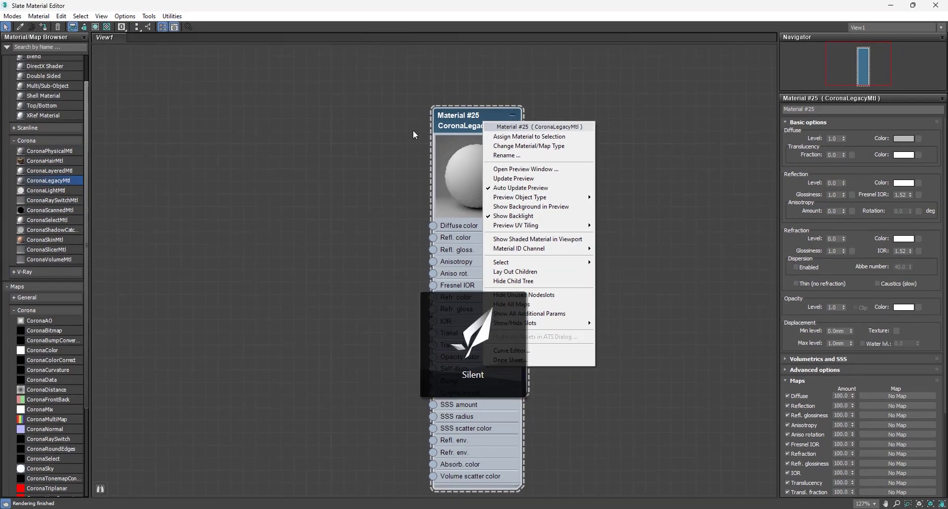
{"action": "left_click", "coordinate": [412, 130]}
Step: Add another CoronaLegacyMtl node beside Material #25 and enlarge its preview sphere
{"action": "left_click_drag", "start_coordinate": [62, 180], "coordinate": [692, 126]}
{"action": "scroll", "coordinate": [296, 209], "scroll_direction": "down", "scroll_amount": 2}
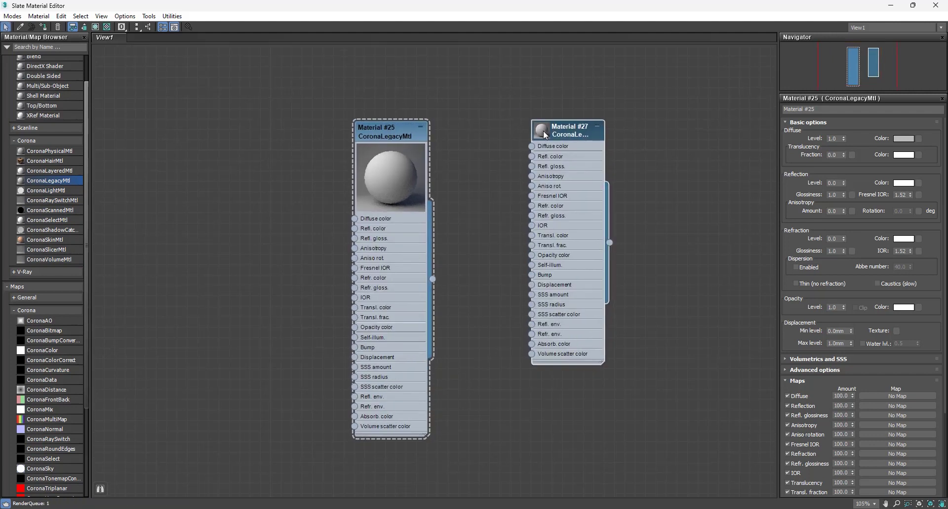
{"action": "double_click", "coordinate": [542, 131]}
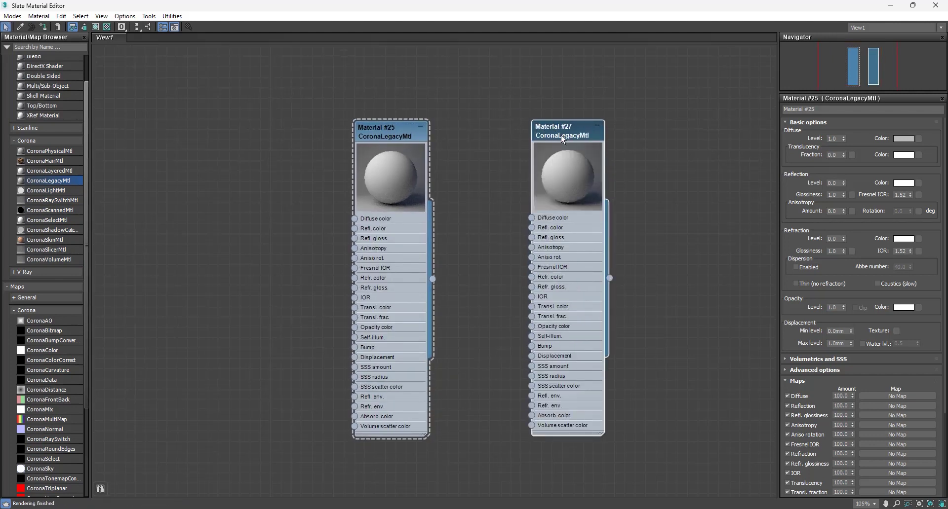
Step: Set the diffuse color of Material #27 to a medium green
{"action": "left_click", "coordinate": [564, 126]}
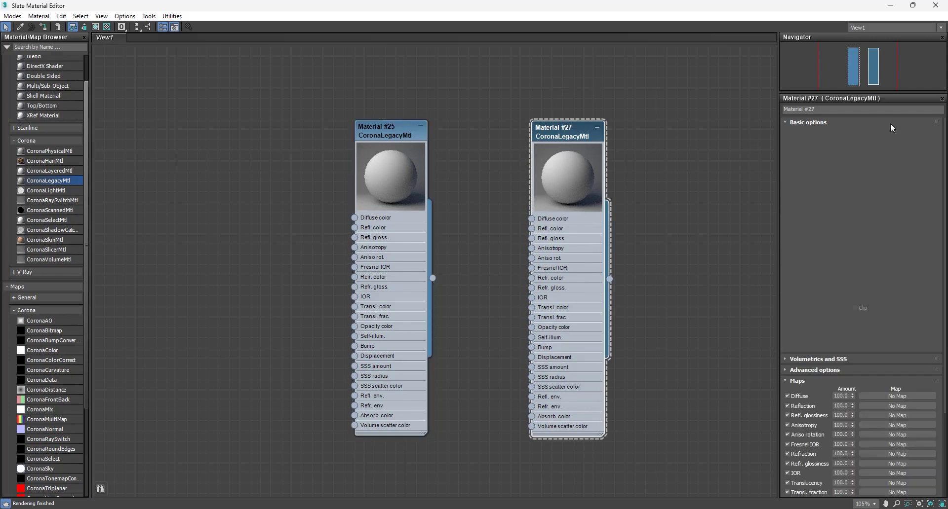
{"action": "left_click", "coordinate": [899, 137]}
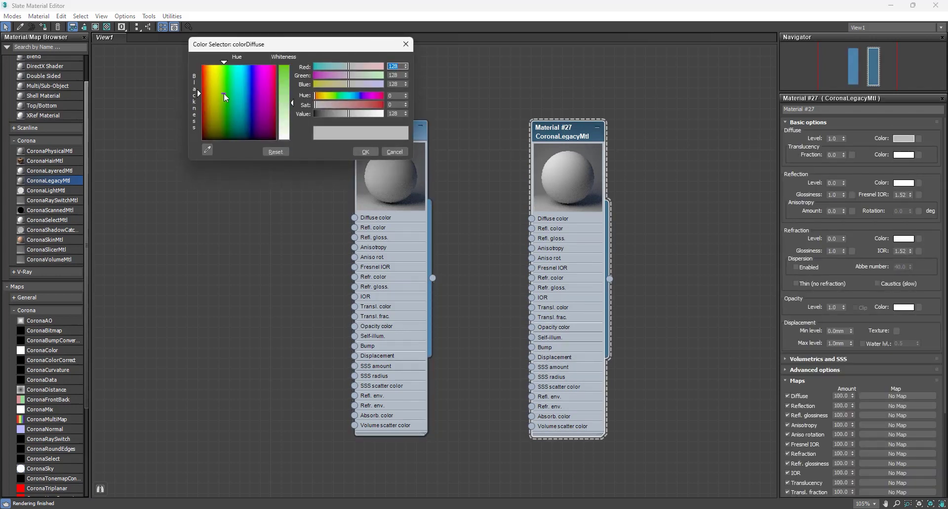
{"action": "left_click_drag", "start_coordinate": [223, 93], "coordinate": [232, 100]}
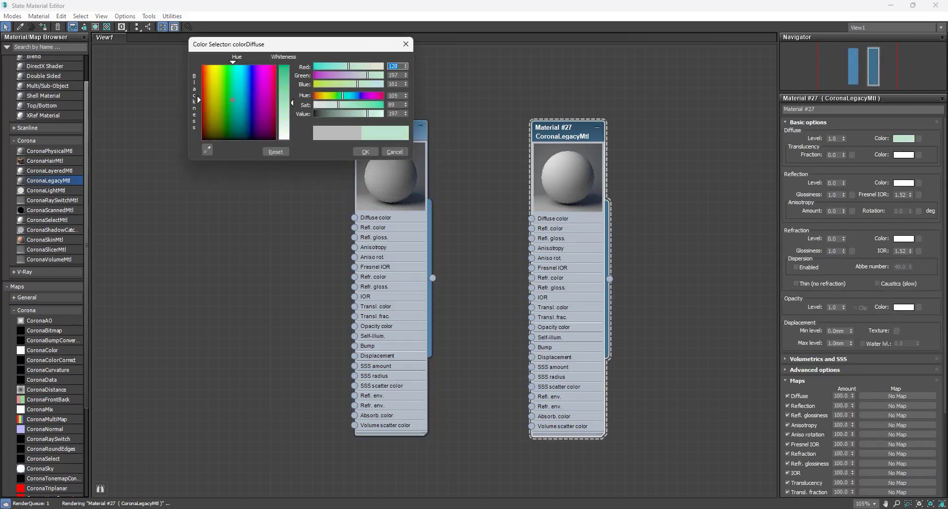
{"action": "left_click_drag", "start_coordinate": [353, 102], "coordinate": [357, 102]}
{"action": "left_click", "coordinate": [361, 114]}
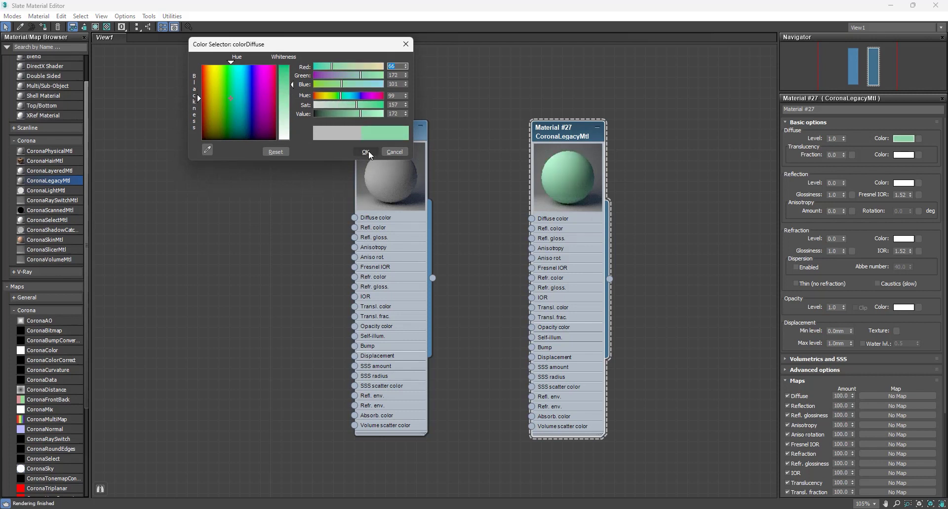
{"action": "left_click", "coordinate": [366, 105]}
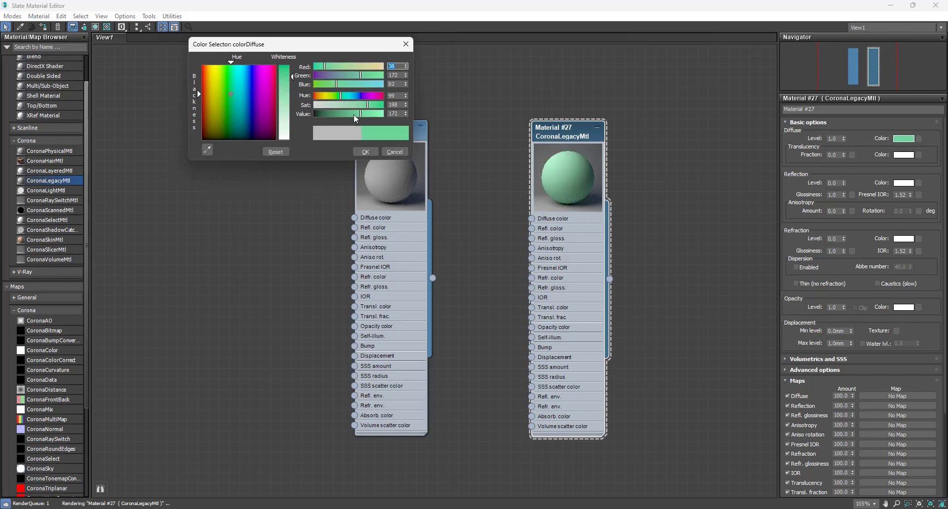
{"action": "left_click", "coordinate": [353, 114]}
{"action": "left_click", "coordinate": [364, 153]}
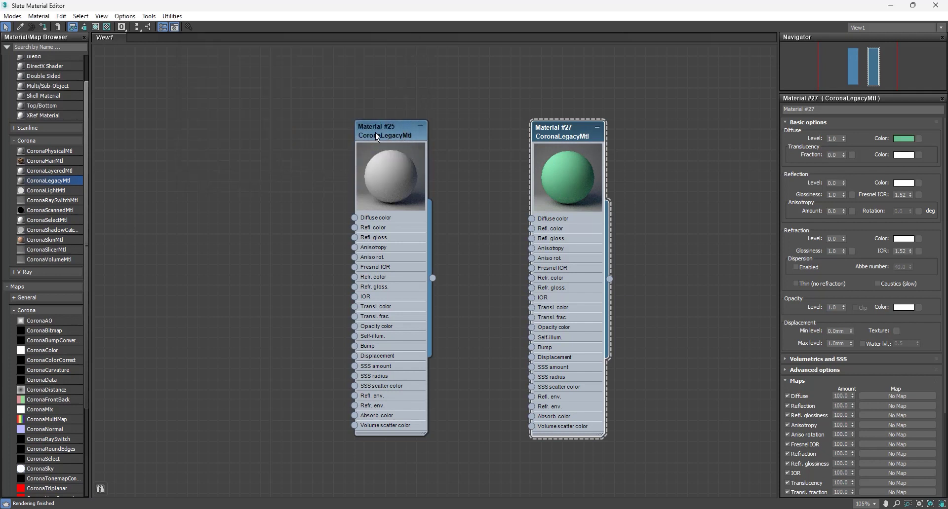
Step: Set the diffuse color of Material #25 to a dark red
{"action": "left_click", "coordinate": [375, 132]}
{"action": "left_click", "coordinate": [908, 140]}
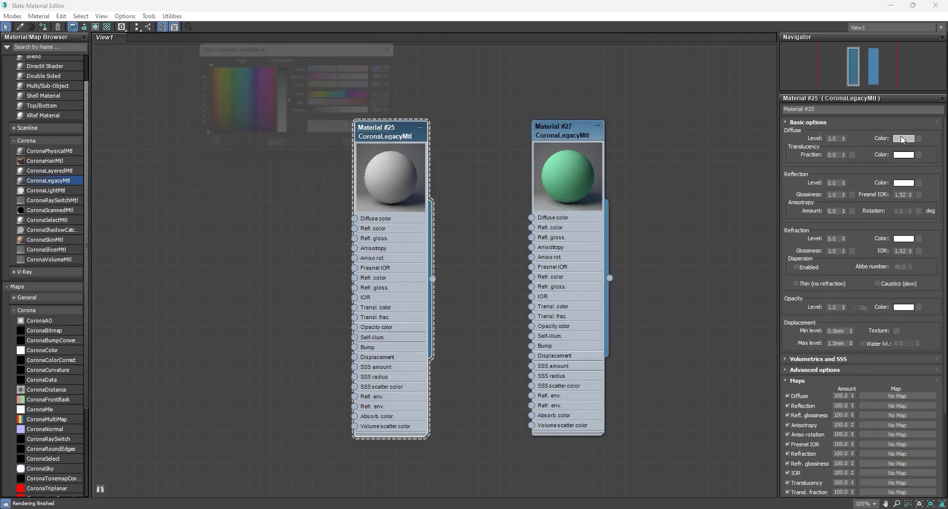
{"action": "left_click_drag", "start_coordinate": [220, 96], "coordinate": [203, 123]}
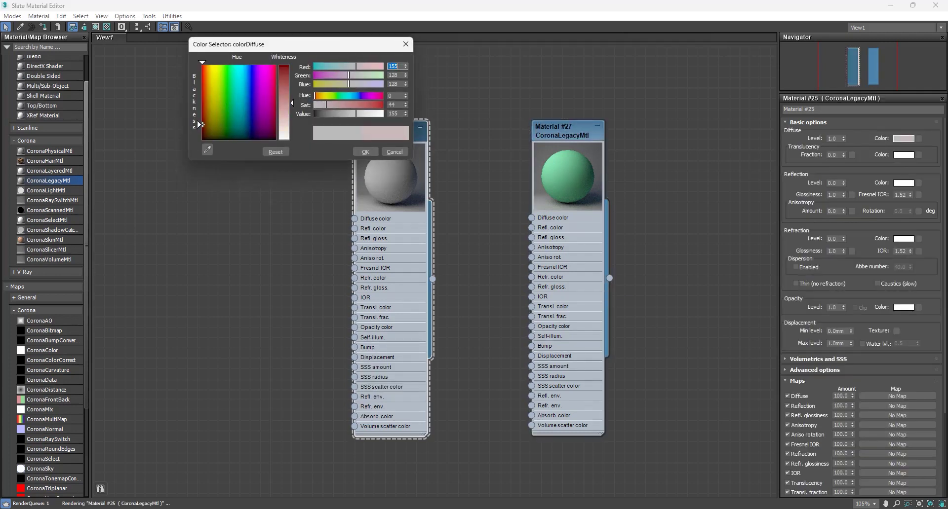
{"action": "left_click_drag", "start_coordinate": [285, 102], "coordinate": [286, 77]}
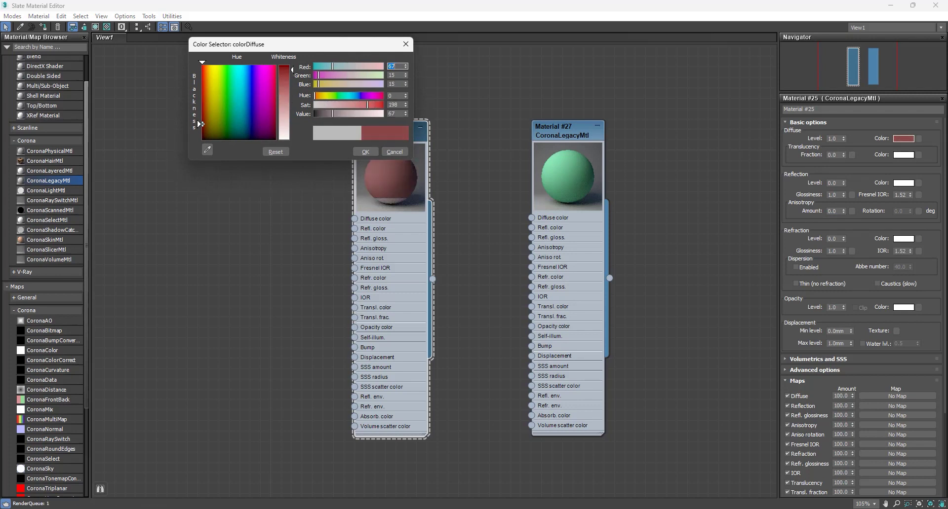
{"action": "left_click", "coordinate": [368, 152]}
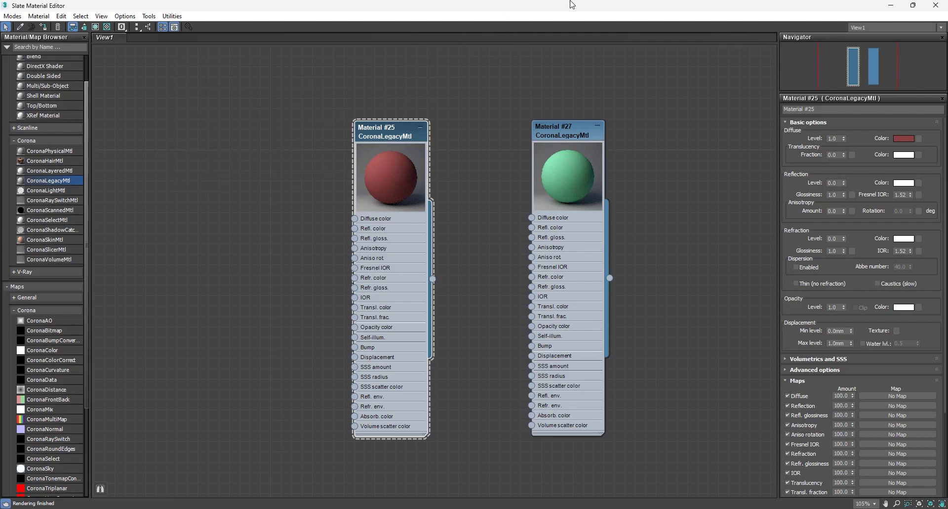
Step: Restore the Slate Material Editor to a smaller window and assign the red Material #25 to Box001 in the perspective viewport
{"action": "left_click_drag", "start_coordinate": [572, 4], "coordinate": [311, 59]}
{"action": "scroll", "coordinate": [290, 184], "scroll_direction": "down", "scroll_amount": 5}
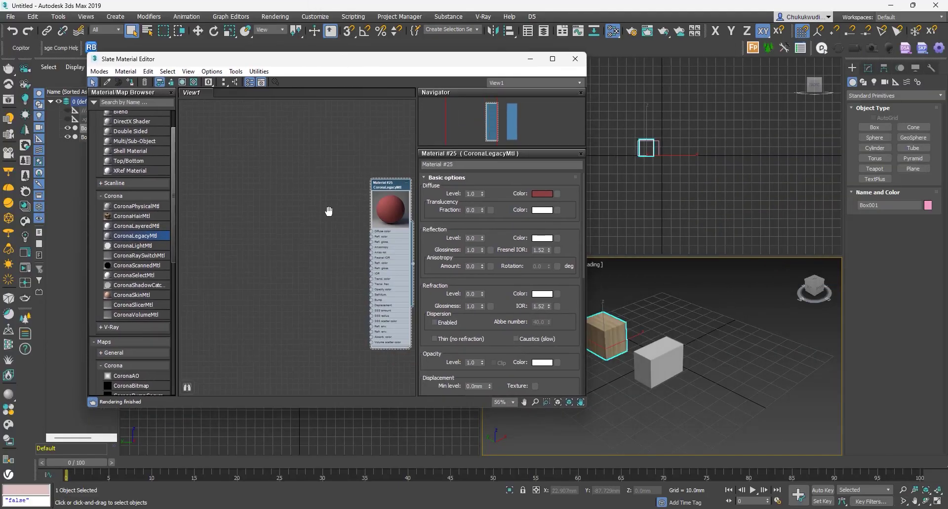
{"action": "middle_click_drag", "start_coordinate": [329, 211], "coordinate": [271, 221]}
{"action": "left_click_drag", "start_coordinate": [336, 262], "coordinate": [605, 330]}
Step: Assign the green Material #27 to the selected Box002, and maximize the Slate Material Editor
{"action": "left_click", "coordinate": [655, 360]}
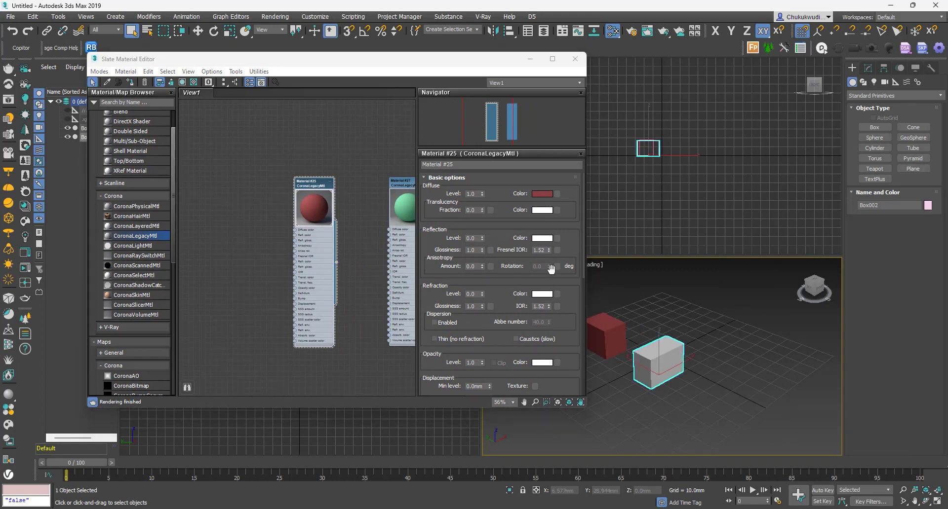
{"action": "left_click", "coordinate": [131, 82]}
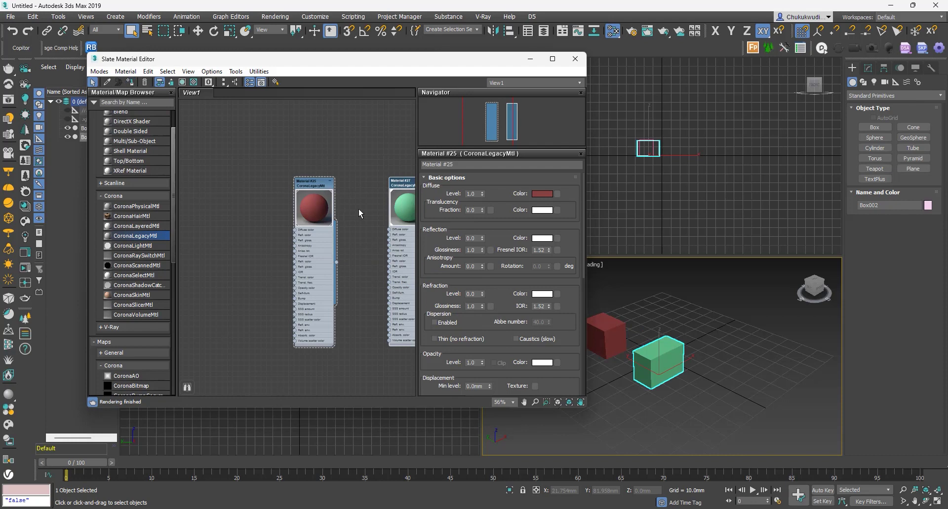
{"action": "middle_click_drag", "start_coordinate": [324, 200], "coordinate": [311, 194]}
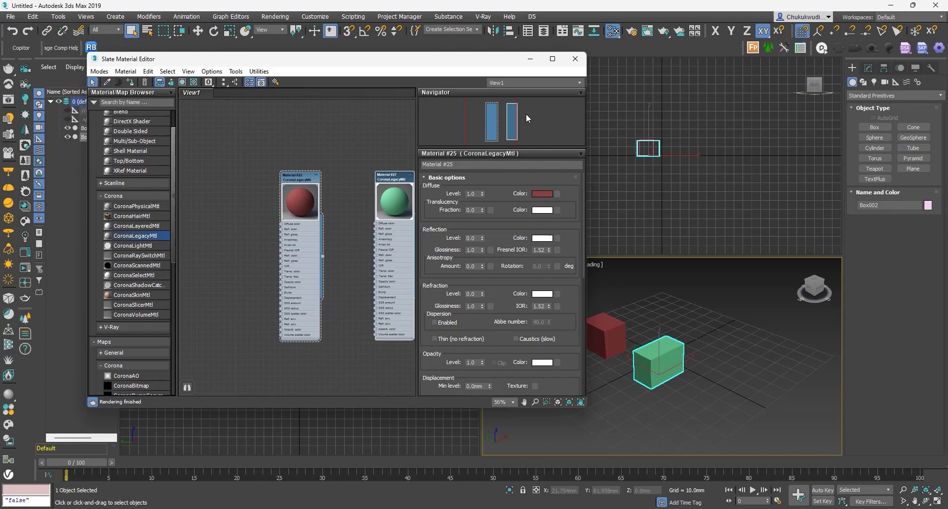
{"action": "left_click", "coordinate": [552, 58]}
{"action": "middle_click_drag", "start_coordinate": [239, 269], "coordinate": [470, 277]}
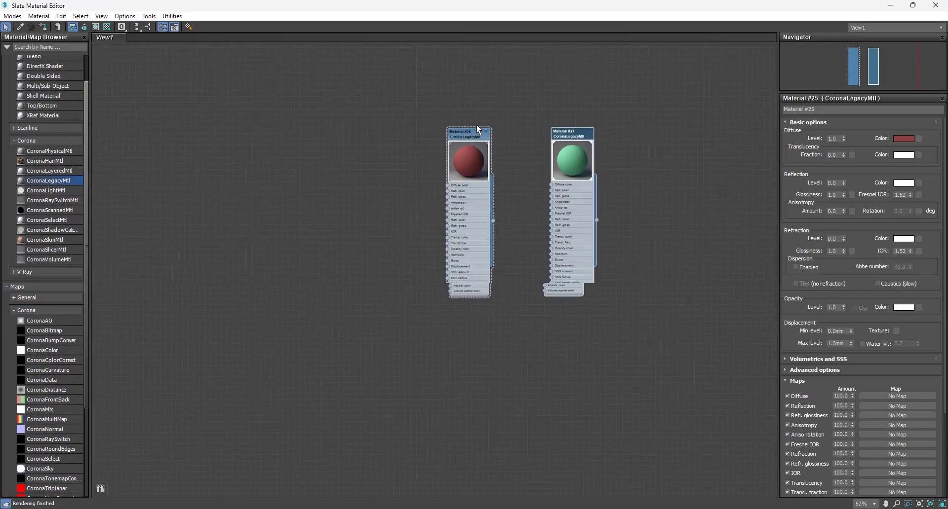
Step: Add a CoronaBitmap loading the wood image to the Diffuse color input of Material #25 and move its node away from the material
{"action": "scroll", "coordinate": [448, 209], "scroll_direction": "up", "scroll_amount": 4}
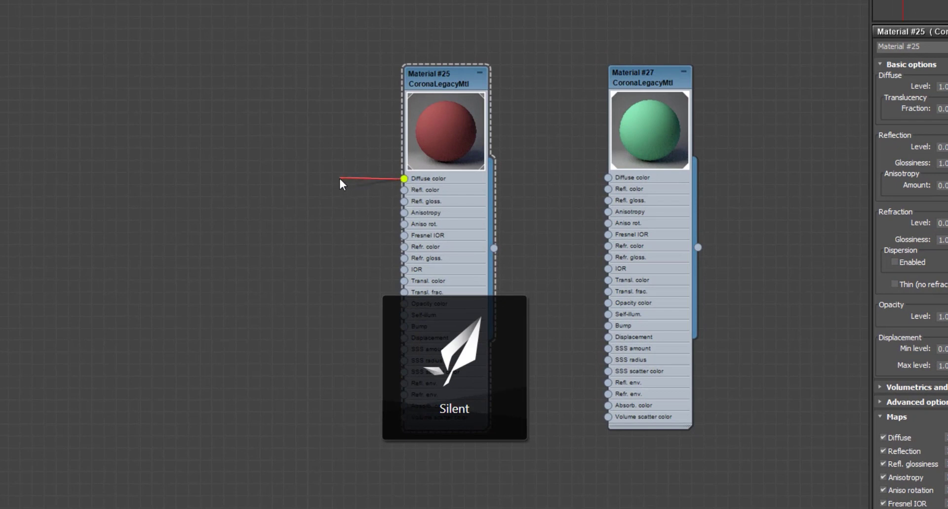
{"action": "mouse_move", "coordinate": [339, 179]}
{"action": "left_mouse_down"}
{"action": "mouse_move", "coordinate": [337, 160]}
{"action": "mouse_move", "coordinate": [347, 167]}
{"action": "left_mouse_up"}
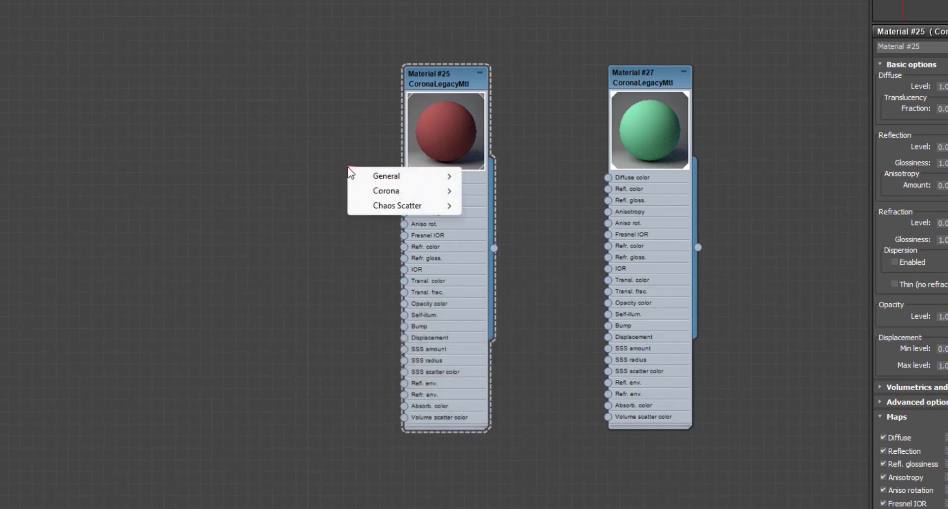
{"action": "mouse_move", "coordinate": [351, 174]}
{"action": "mouse_move", "coordinate": [418, 191]}
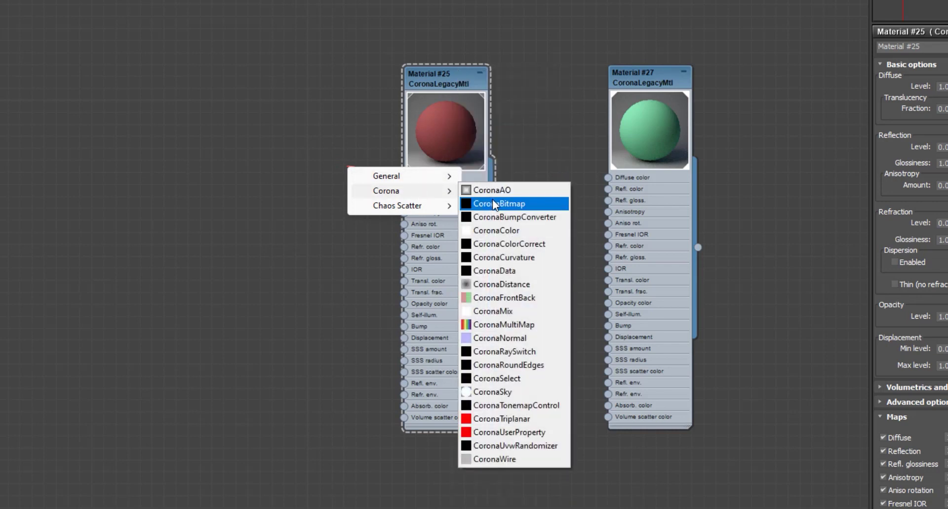
{"action": "left_click", "coordinate": [493, 203]}
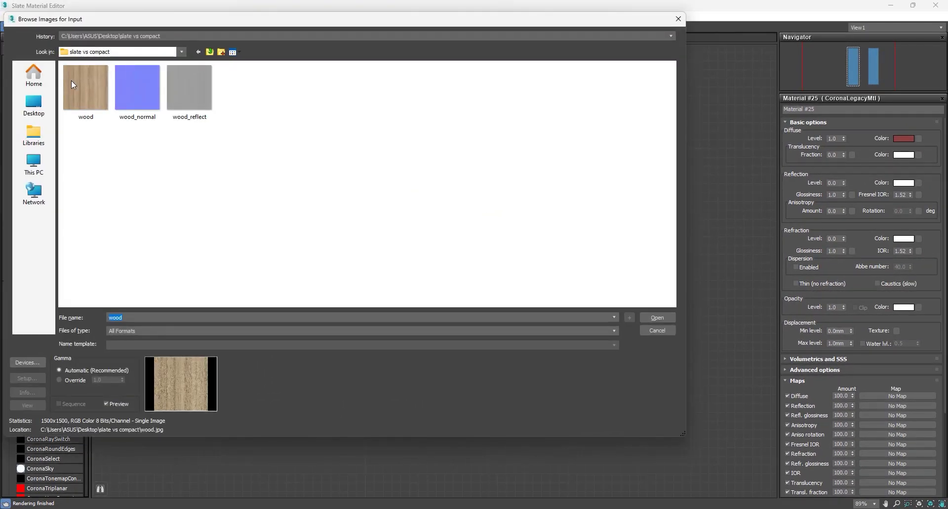
{"action": "left_click", "coordinate": [94, 89]}
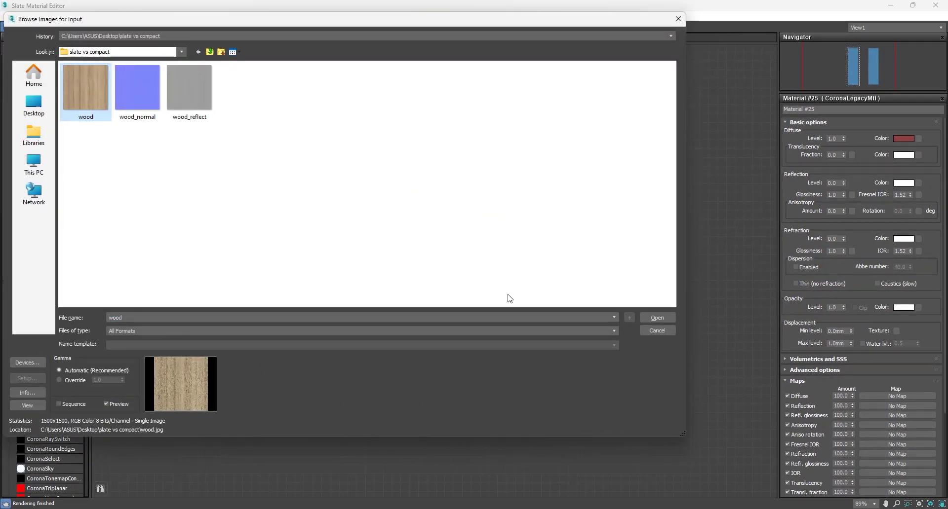
{"action": "left_click", "coordinate": [659, 316]}
{"action": "left_click_drag", "start_coordinate": [398, 195], "coordinate": [364, 184]}
Step: Add a CoronaBitmap loading wood_reflect to the Refl. color input of Material #25 and move its node clear of the material
{"action": "scroll", "coordinate": [433, 215], "scroll_direction": "up", "scroll_amount": 2}
{"action": "left_click_drag", "start_coordinate": [433, 213], "coordinate": [389, 216]}
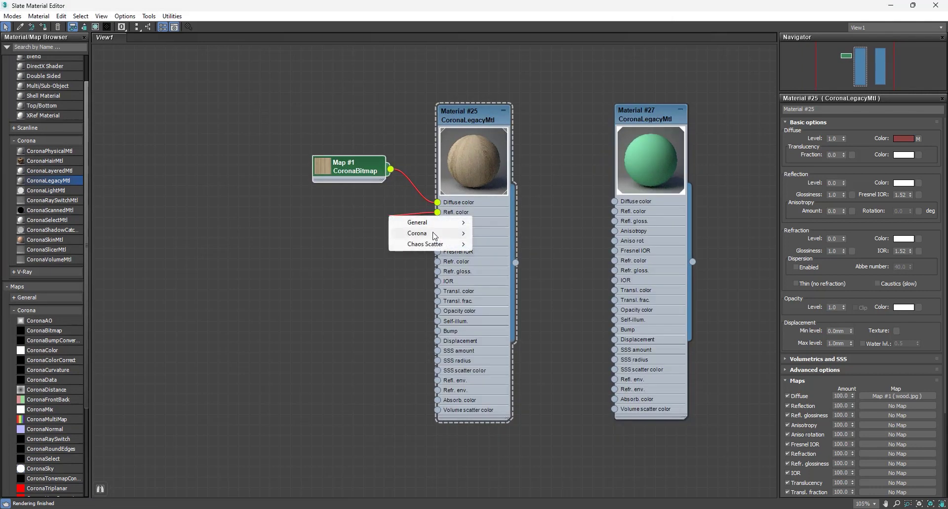
{"action": "mouse_move", "coordinate": [429, 233]}
{"action": "left_click", "coordinate": [485, 243]}
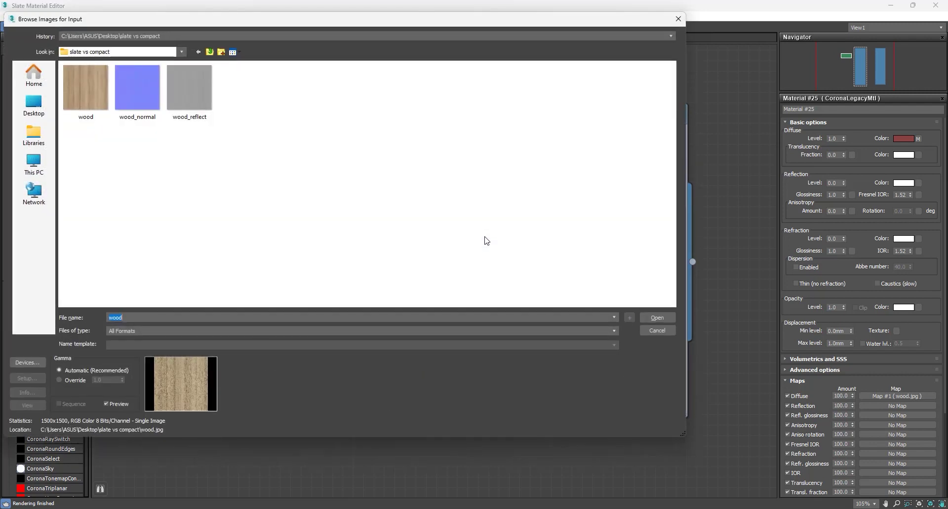
{"action": "left_click", "coordinate": [189, 90]}
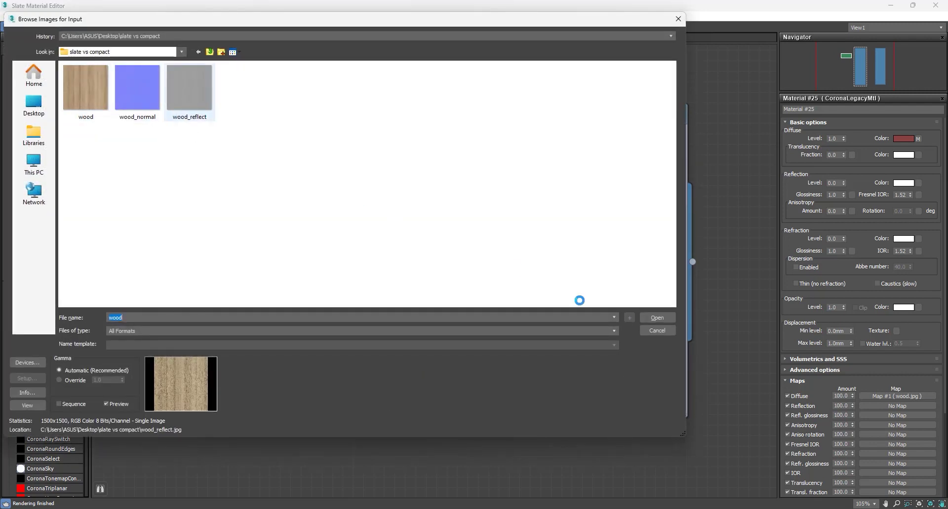
{"action": "left_click", "coordinate": [666, 319]}
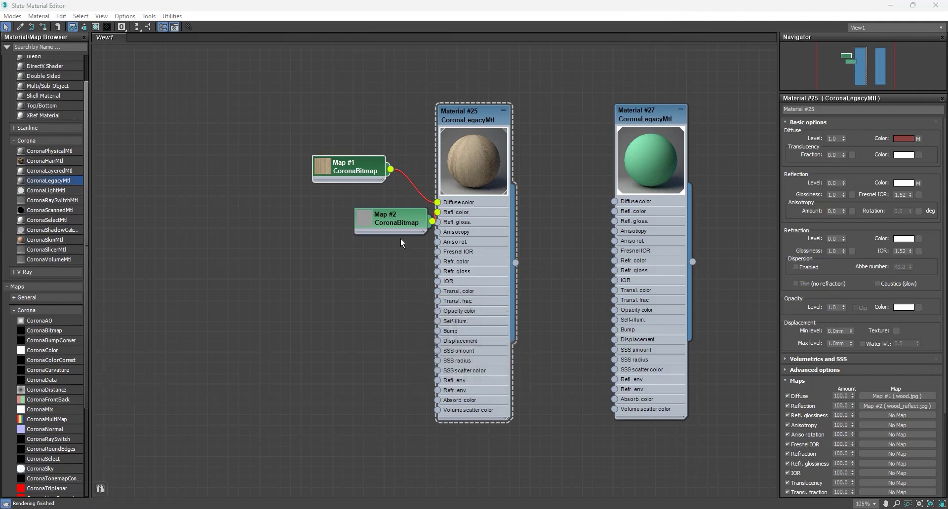
{"action": "left_click_drag", "start_coordinate": [401, 218], "coordinate": [367, 215]}
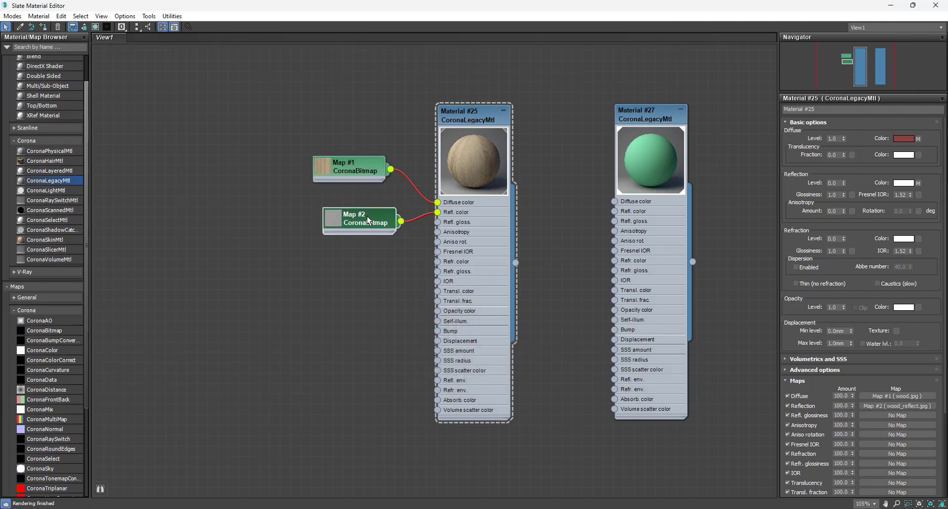
Step: Add a CoronaNormal map to the Bump input of Material #25 and enable Add gamma to input
{"action": "left_click_drag", "start_coordinate": [437, 332], "coordinate": [396, 332]}
{"action": "mouse_move", "coordinate": [418, 350]}
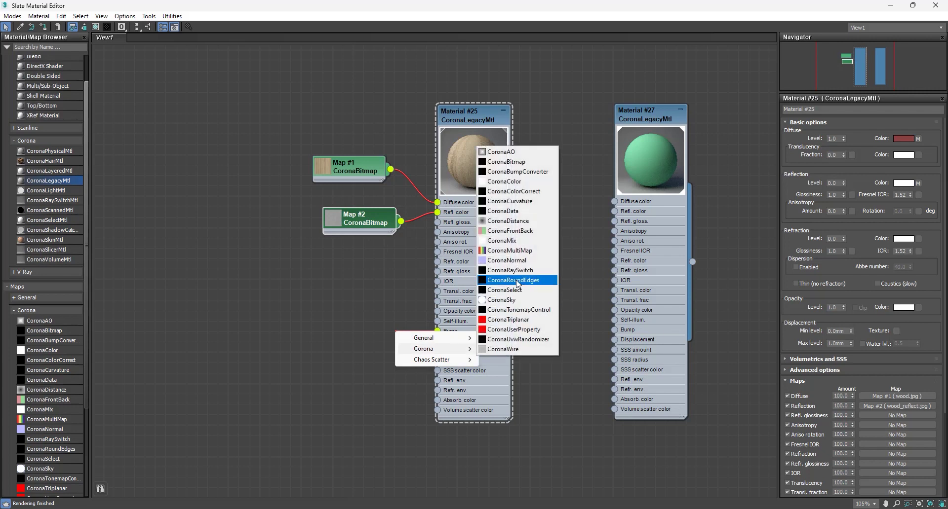
{"action": "left_click", "coordinate": [518, 262]}
{"action": "left_click_drag", "start_coordinate": [395, 335], "coordinate": [371, 334]}
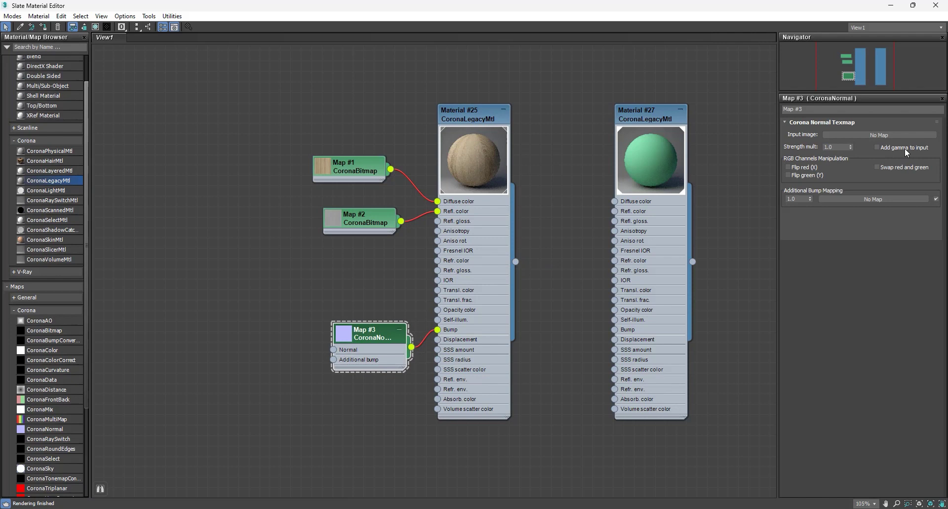
{"action": "left_click", "coordinate": [878, 147]}
Step: Feed a CoronaBitmap loading wood_normal into the CoronaNormal's Normal input and move its node clear of the CoronaNormal node
{"action": "left_click_drag", "start_coordinate": [294, 338], "coordinate": [294, 339]}
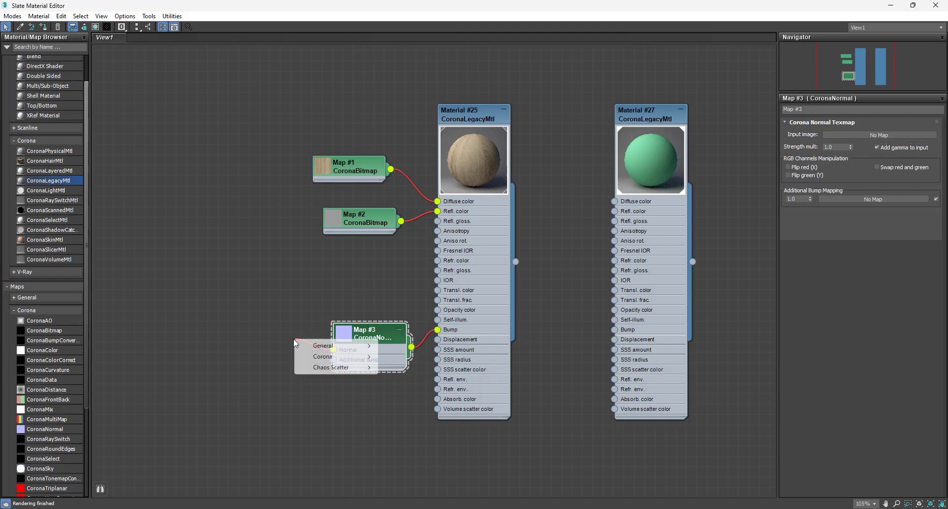
{"action": "mouse_move", "coordinate": [326, 356]}
{"action": "left_click", "coordinate": [427, 171]}
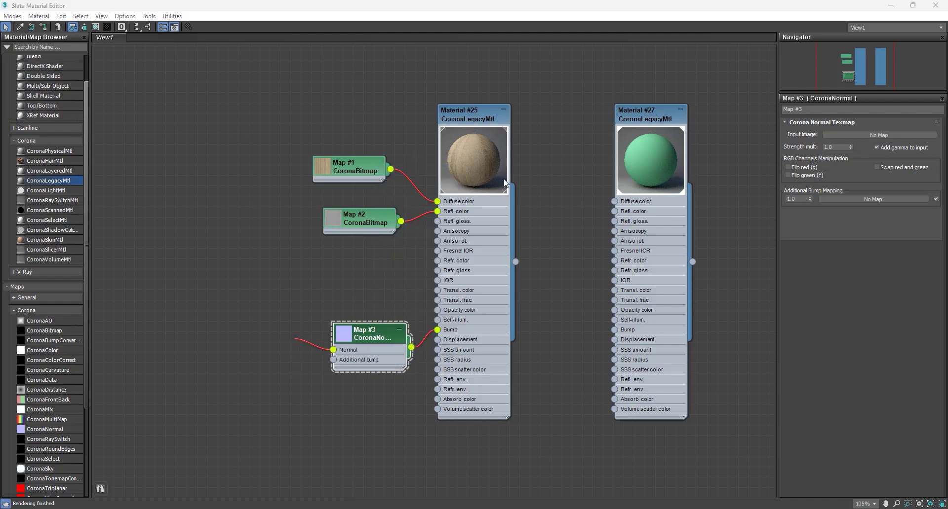
{"action": "left_click", "coordinate": [156, 111]}
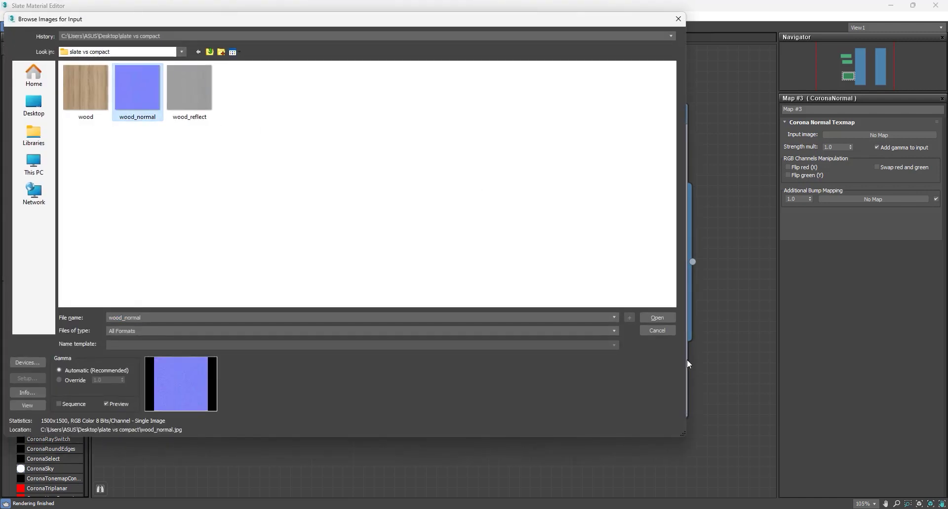
{"action": "left_click", "coordinate": [659, 320]}
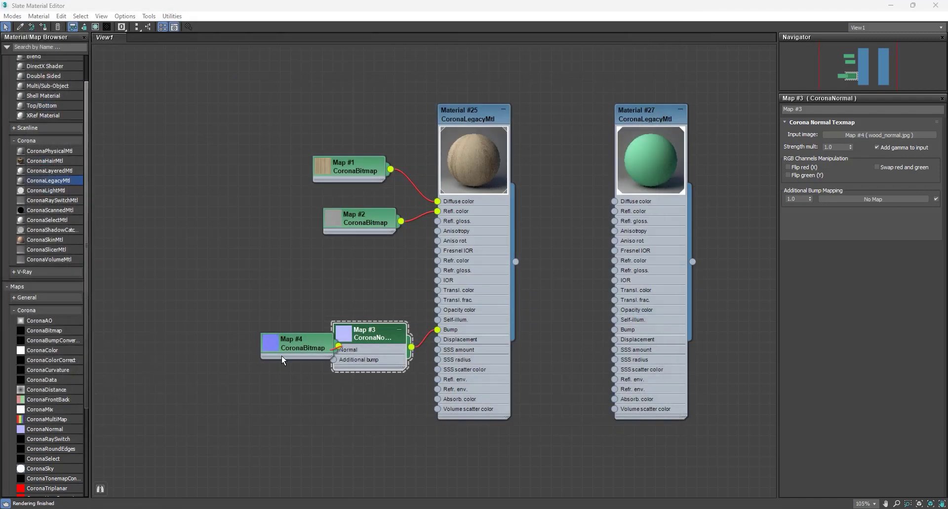
{"action": "left_click_drag", "start_coordinate": [282, 345], "coordinate": [240, 325]}
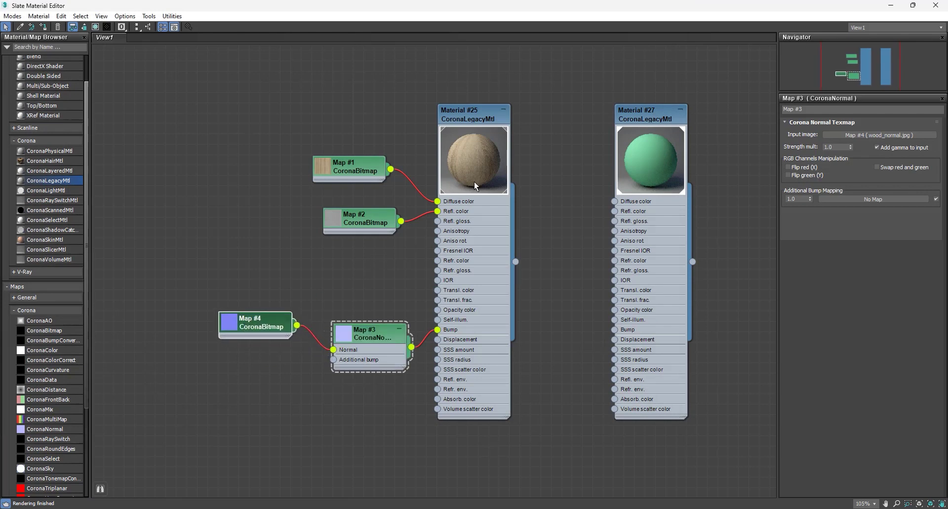
Step: Display the parameters of Material #25 and move the wood and wood_reflect bitmap nodes farther from the material
{"action": "double_click", "coordinate": [499, 114]}
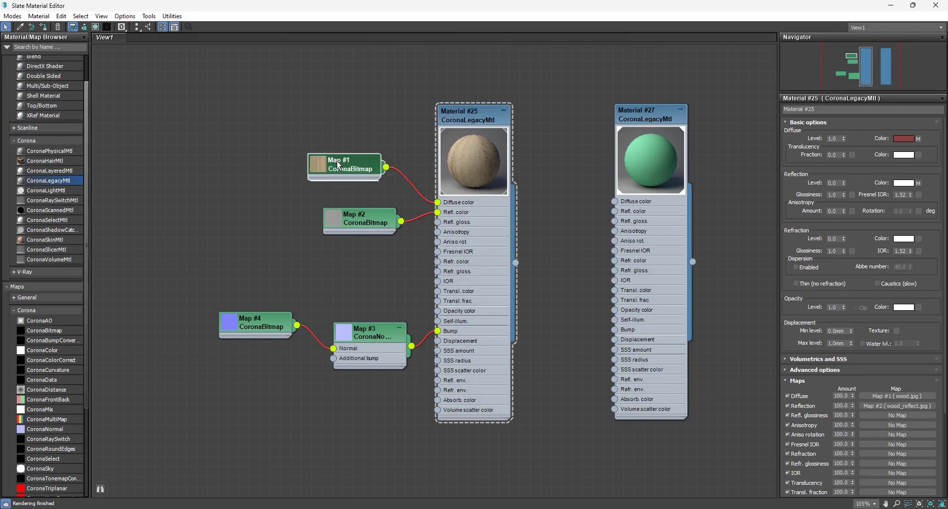
{"action": "left_click_drag", "start_coordinate": [348, 170], "coordinate": [295, 147]}
{"action": "left_click_drag", "start_coordinate": [350, 227], "coordinate": [307, 234]}
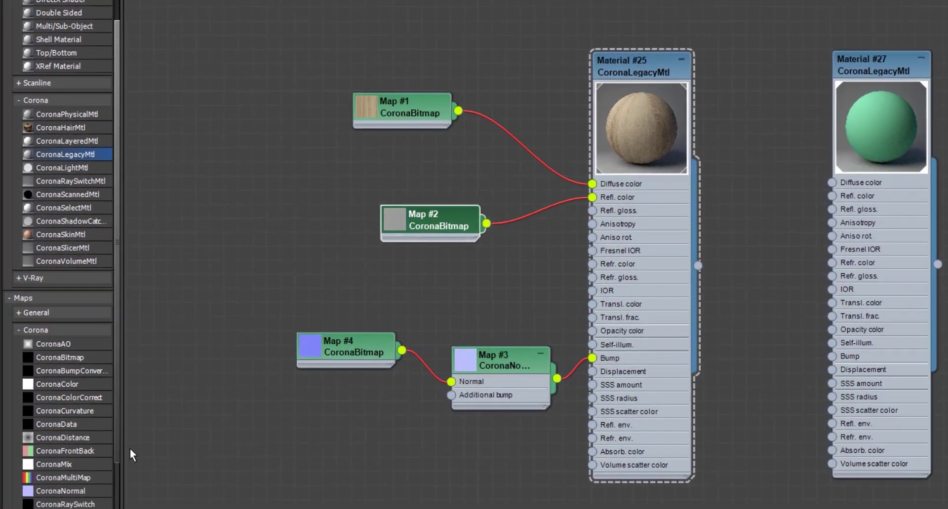
Step: Insert a CoronaColorCorrect node between the wood bitmap and Diffuse color of Material #25, and space out both map nodes
{"action": "left_click", "coordinate": [72, 398]}
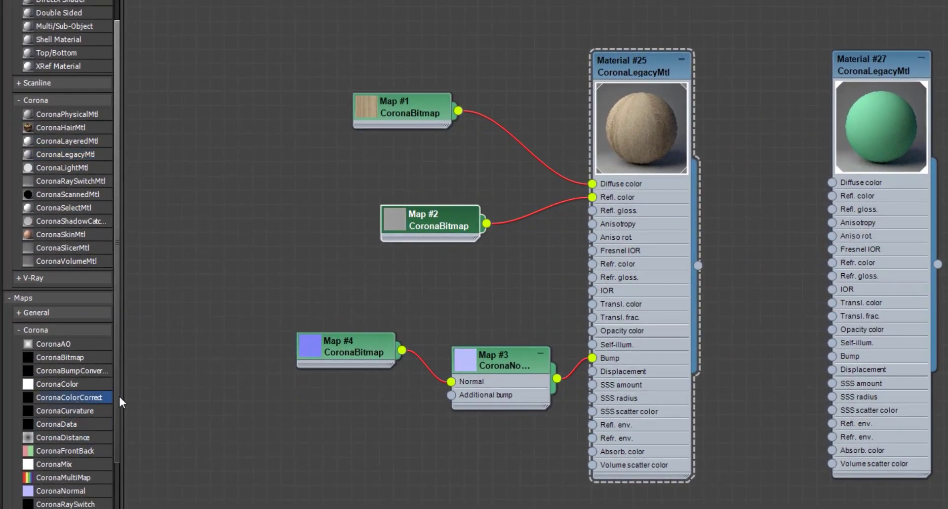
{"action": "left_click", "coordinate": [514, 134]}
{"action": "left_click_drag", "start_coordinate": [417, 100], "coordinate": [382, 98]}
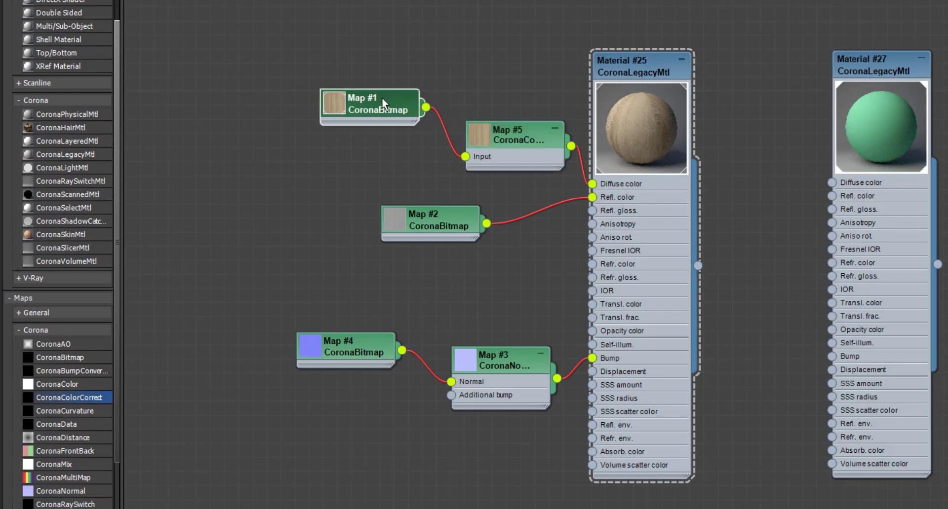
{"action": "left_click_drag", "start_coordinate": [509, 138], "coordinate": [481, 96]}
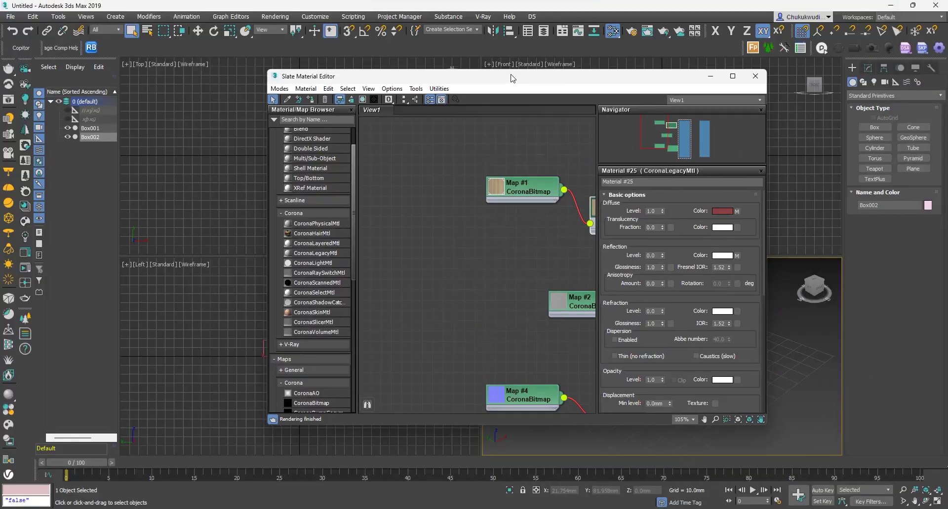
Step: Restore the Slate Material Editor to a smaller window and show Material #25 shaded with its wood texture in the viewport
{"action": "scroll", "coordinate": [316, 237], "scroll_direction": "down", "scroll_amount": 2}
{"action": "middle_click_drag", "start_coordinate": [356, 207], "coordinate": [217, 193]}
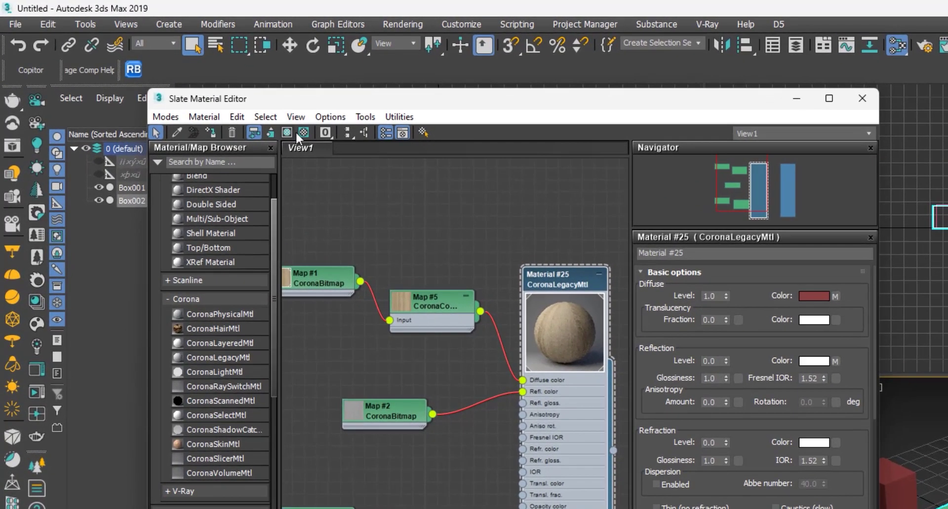
{"action": "left_click", "coordinate": [287, 132]}
{"action": "scroll", "coordinate": [568, 280], "scroll_direction": "up", "scroll_amount": 3}
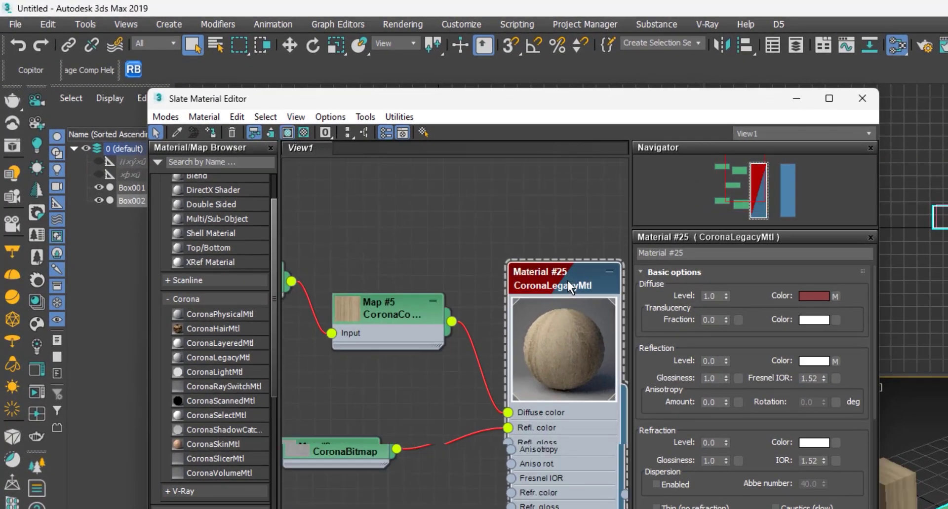
{"action": "scroll", "coordinate": [873, 393], "scroll_direction": "up", "scroll_amount": 5}
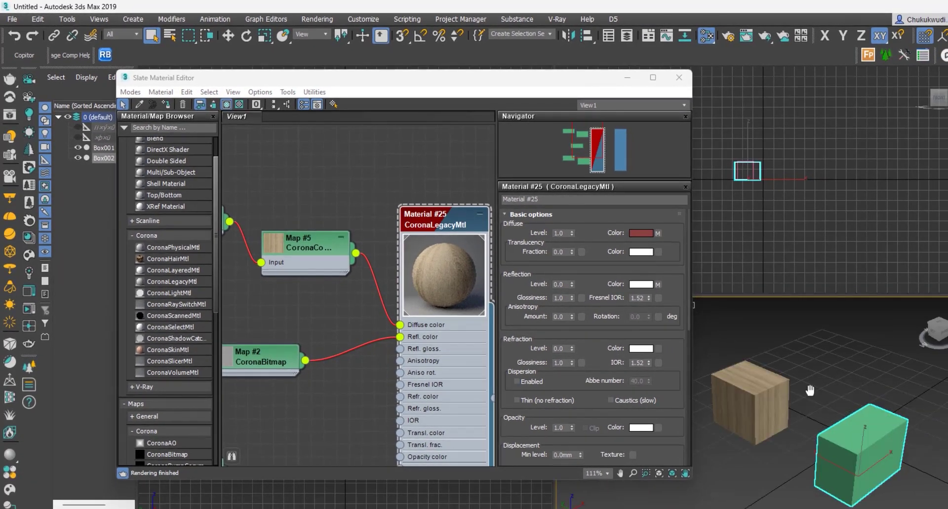
Step: Try to copy the wood_reflect.jpg map from the Reflection slot of Material #25 to an empty map slot below it
{"action": "scroll", "coordinate": [327, 192], "scroll_direction": "down", "scroll_amount": 5}
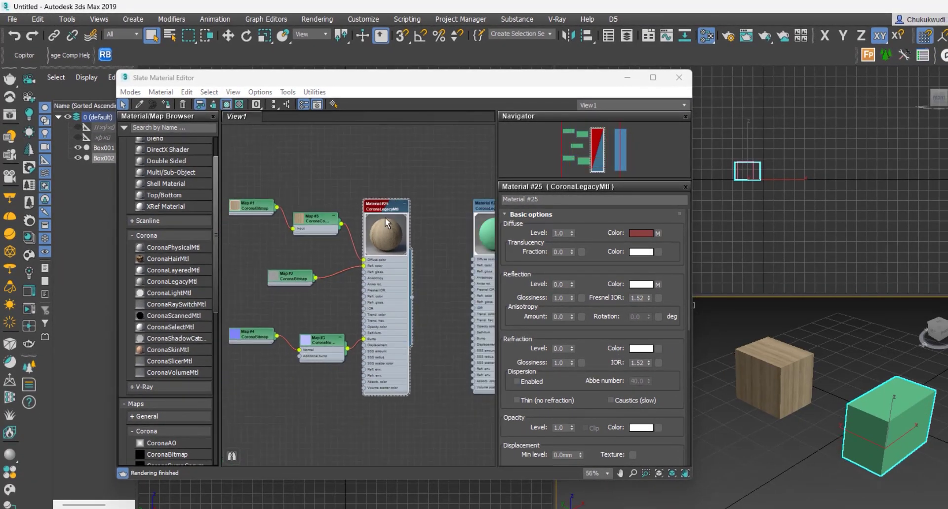
{"action": "scroll", "coordinate": [384, 217], "scroll_direction": "up", "scroll_amount": 2}
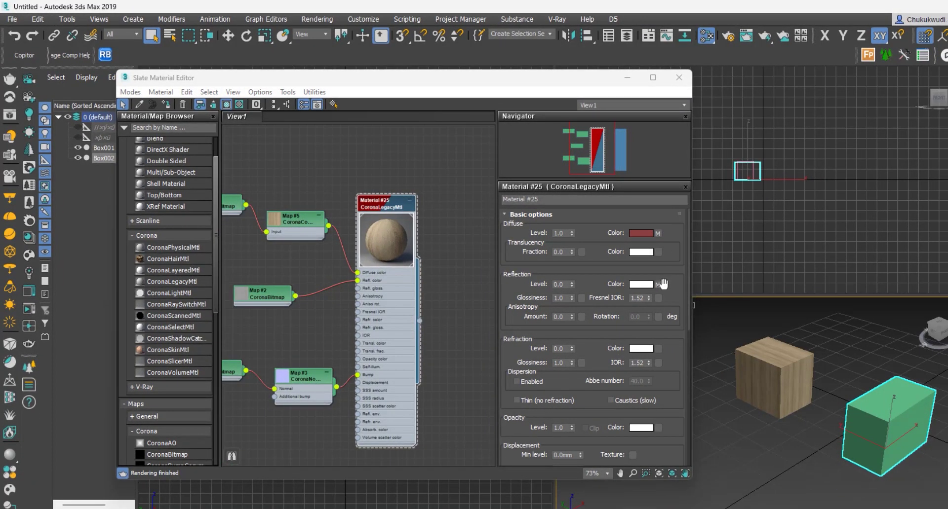
{"action": "scroll", "coordinate": [664, 282], "scroll_direction": "down", "scroll_amount": 2}
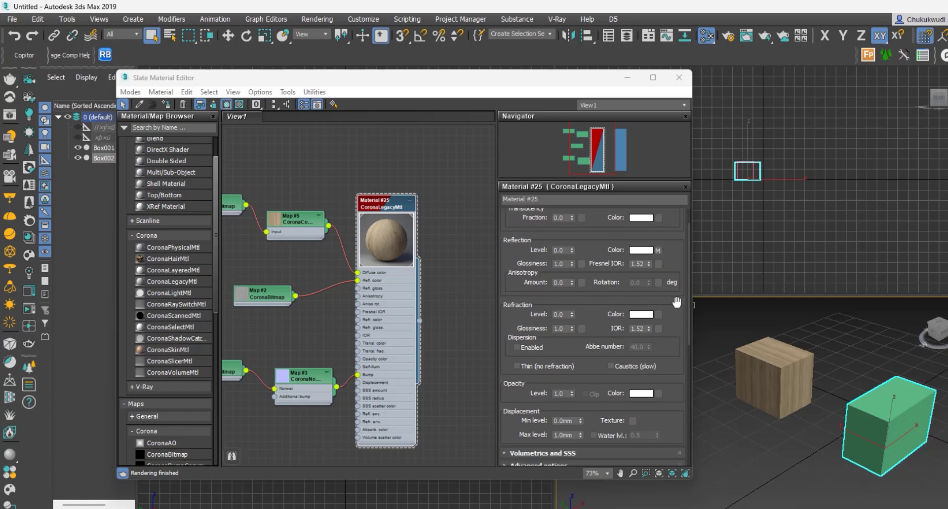
{"action": "scroll", "coordinate": [677, 302], "scroll_direction": "down", "scroll_amount": 2}
{"action": "scroll", "coordinate": [676, 301], "scroll_direction": "up", "scroll_amount": 4}
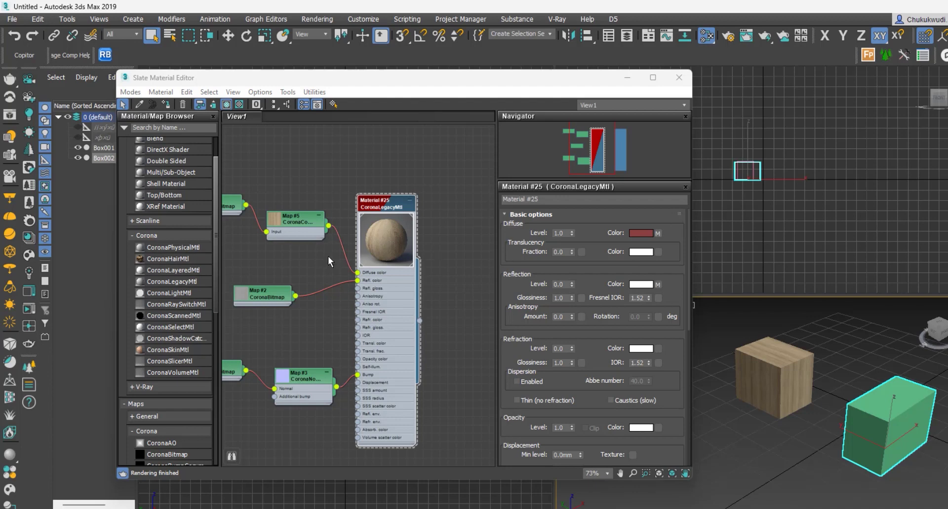
{"action": "scroll", "coordinate": [668, 318], "scroll_direction": "down", "scroll_amount": 8}
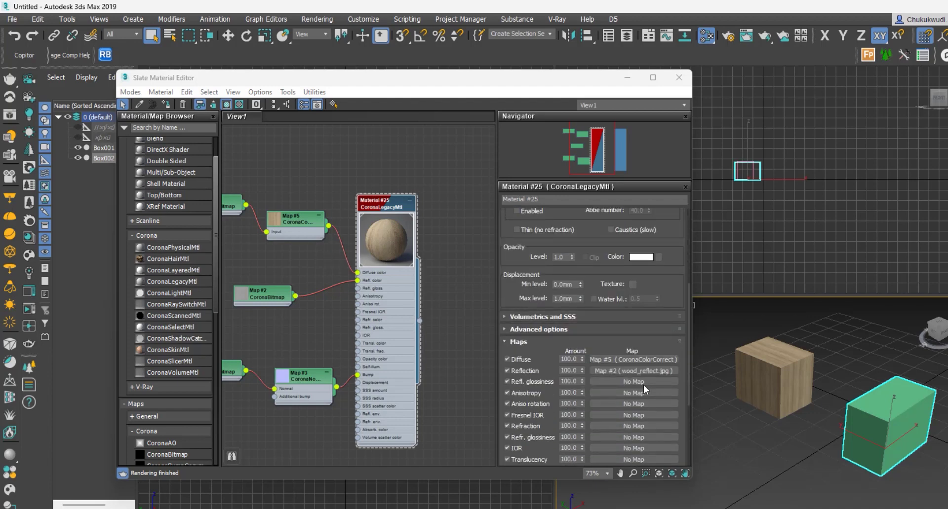
{"action": "left_click_drag", "start_coordinate": [639, 372], "coordinate": [641, 402]}
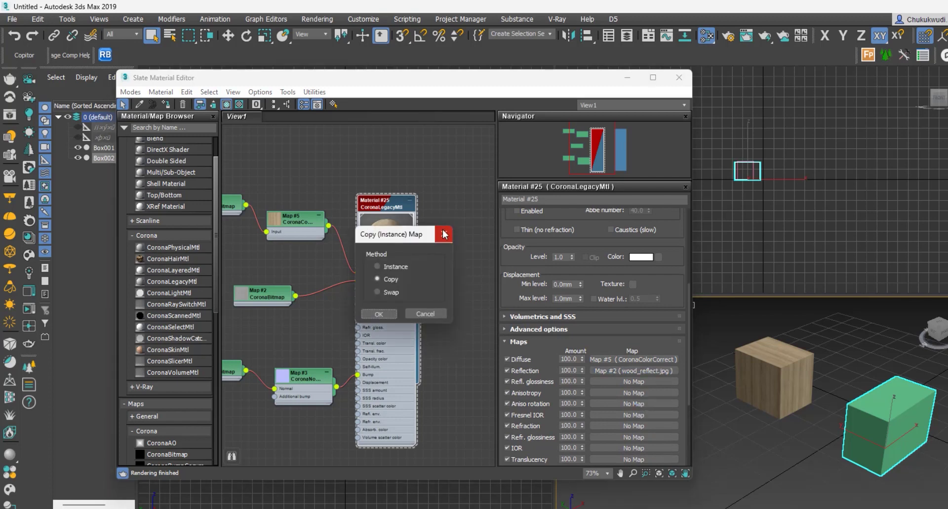
{"action": "left_click", "coordinate": [443, 233]}
{"action": "scroll", "coordinate": [442, 230], "scroll_direction": "down", "scroll_amount": 3}
Step: Maximize the Slate Material Editor and move the green Material #27 node far away from the Material #25 node network
{"action": "left_click", "coordinate": [650, 77]}
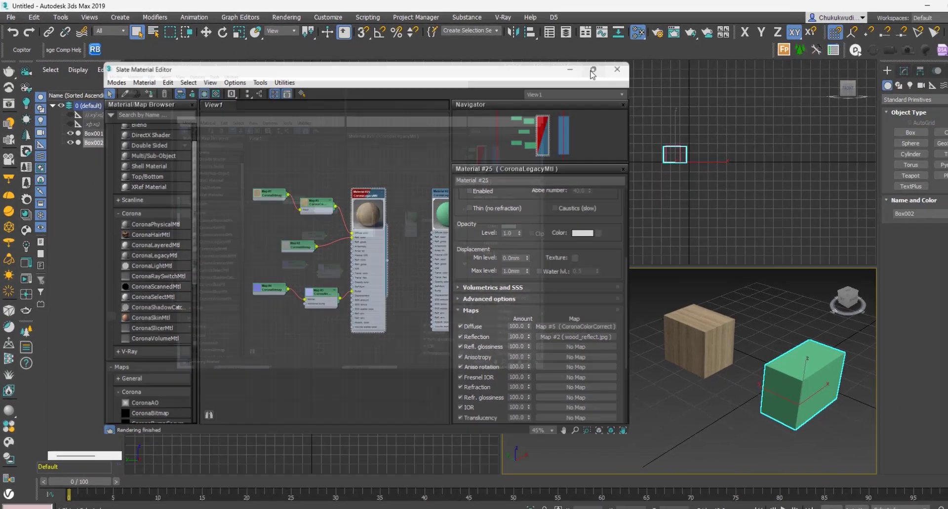
{"action": "scroll", "coordinate": [395, 187], "scroll_direction": "down", "scroll_amount": 3}
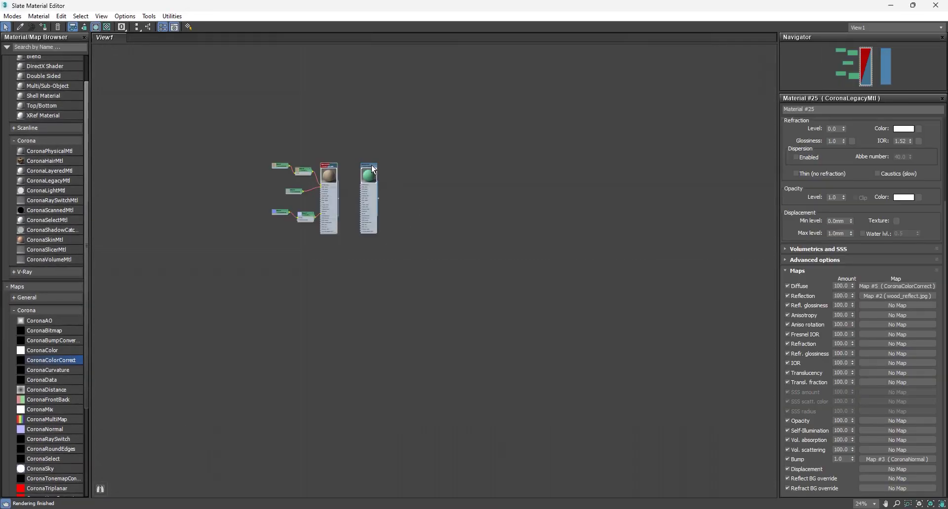
{"action": "left_click_drag", "start_coordinate": [372, 166], "coordinate": [670, 125]}
{"action": "scroll", "coordinate": [443, 261], "scroll_direction": "down", "scroll_amount": 2}
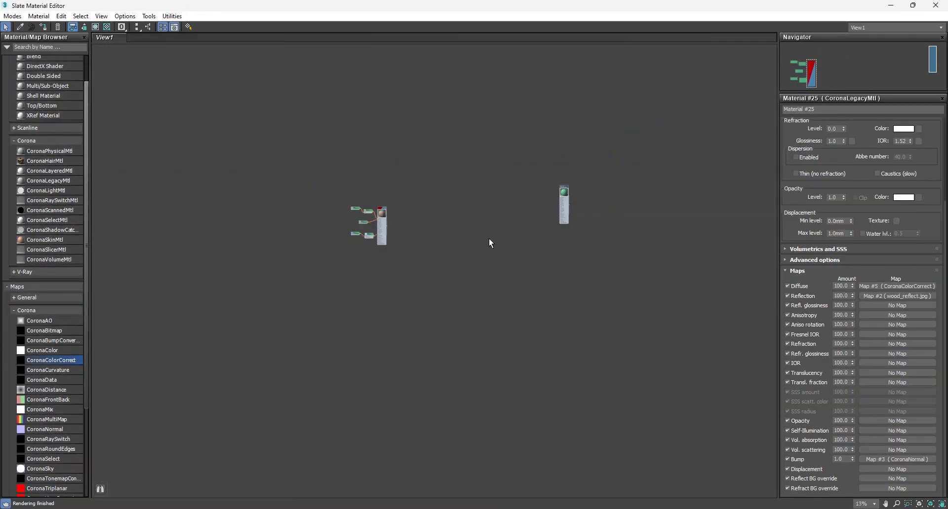
{"action": "scroll", "coordinate": [554, 197], "scroll_direction": "up", "scroll_amount": 3}
{"action": "left_click_drag", "start_coordinate": [585, 192], "coordinate": [668, 197]}
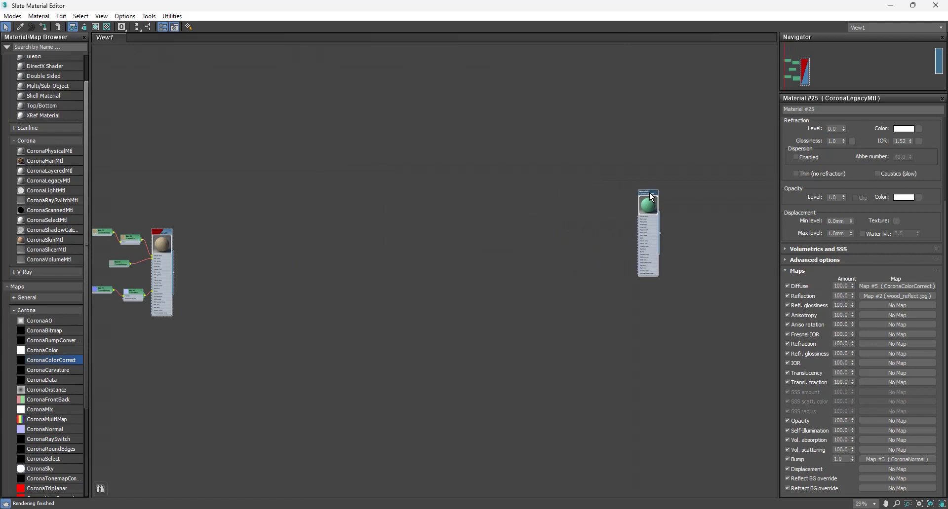
Step: Duplicate the Material #25 node network into an empty area of the view and open the copied CoronaColorCorrect node's parameters
{"action": "scroll", "coordinate": [498, 240], "scroll_direction": "down", "scroll_amount": 2}
{"action": "scroll", "coordinate": [217, 290], "scroll_direction": "up", "scroll_amount": 3}
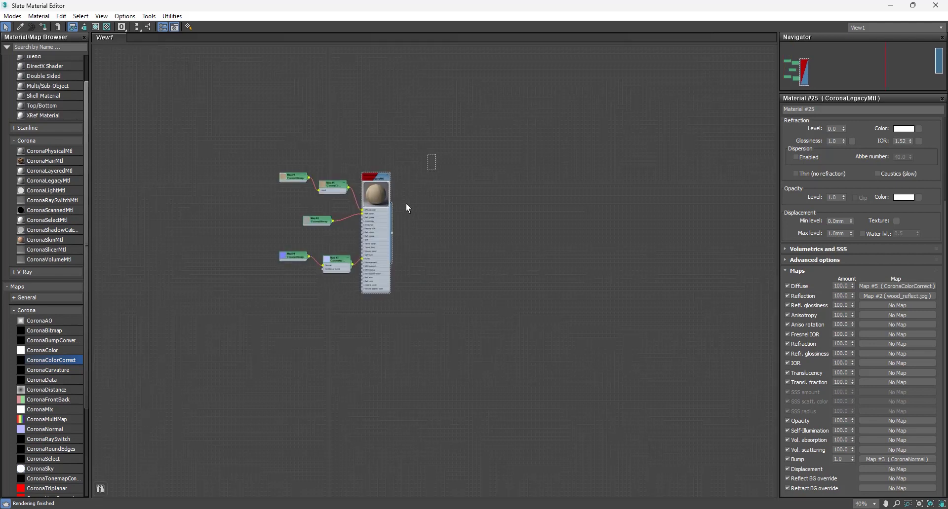
{"action": "scroll", "coordinate": [413, 200], "scroll_direction": "down", "scroll_amount": 4}
{"action": "scroll", "coordinate": [409, 209], "scroll_direction": "up", "scroll_amount": 1}
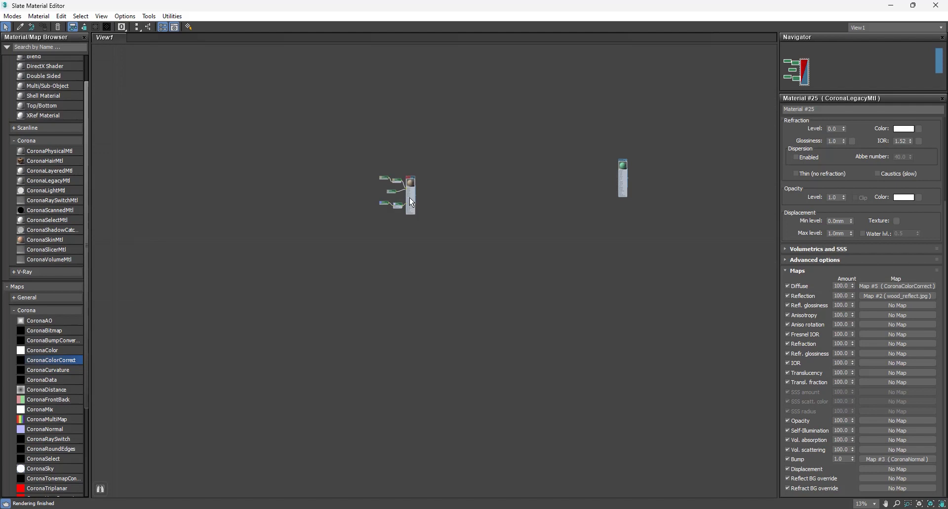
{"action": "mouse_move", "coordinate": [410, 200]}
{"action": "left_mouse_down", "text": "shift"}
{"action": "mouse_move", "coordinate": [359, 240]}
{"action": "mouse_move", "coordinate": [176, 313]}
{"action": "mouse_move", "coordinate": [155, 350]}
{"action": "left_mouse_up", "text": "shift"}
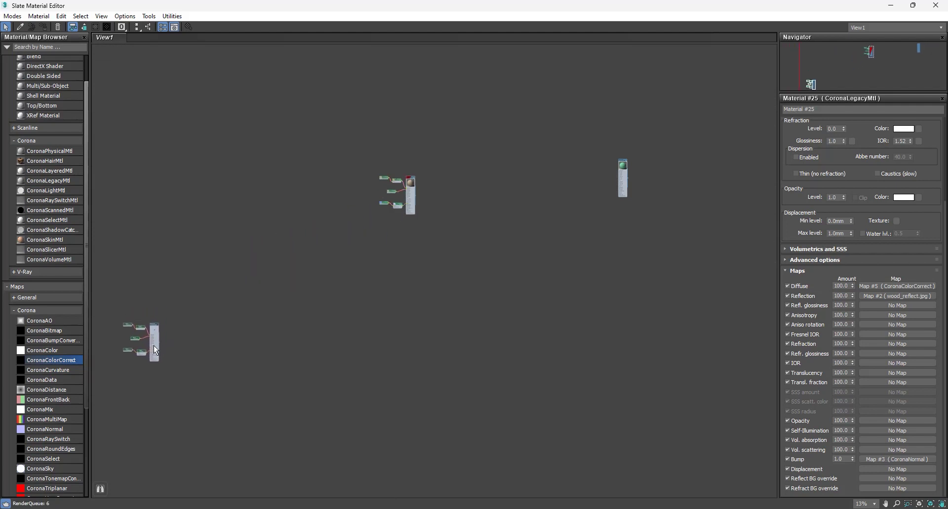
{"action": "scroll", "coordinate": [148, 355], "scroll_direction": "up", "scroll_amount": 3}
{"action": "middle_click_drag", "start_coordinate": [137, 364], "coordinate": [262, 344]}
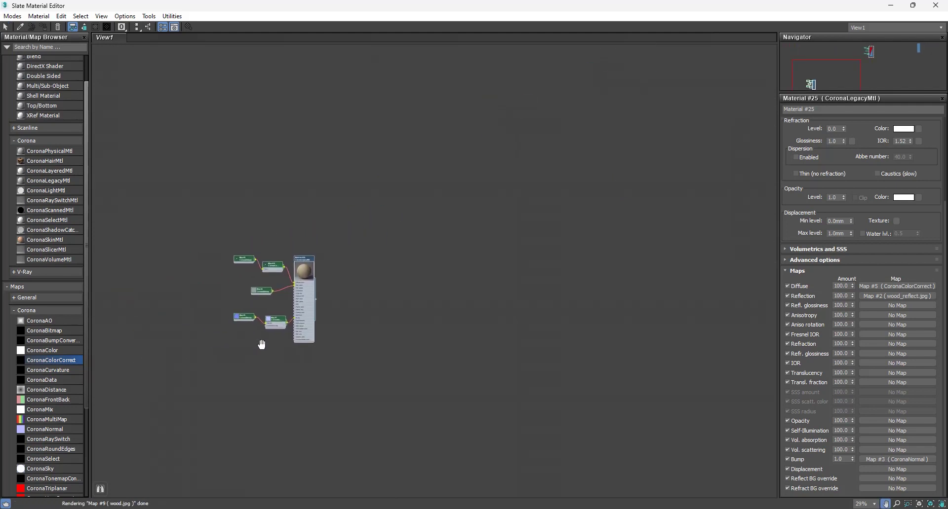
{"action": "double_click", "coordinate": [265, 262]}
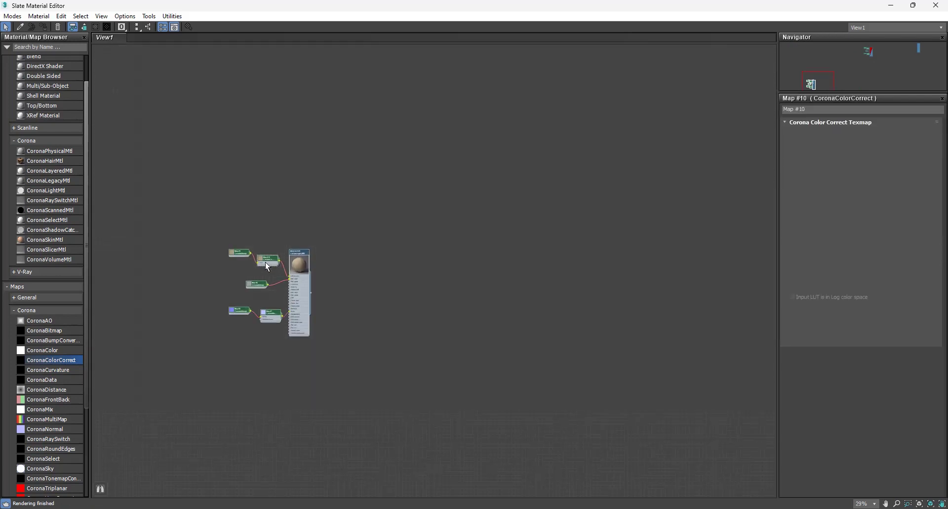
Step: Turn on Move Children, try moving the original Material #25 node with its connected maps, and undo the move
{"action": "scroll", "coordinate": [265, 262], "scroll_direction": "down", "scroll_amount": 3}
{"action": "middle_click_drag", "start_coordinate": [523, 111], "coordinate": [458, 195]}
{"action": "scroll", "coordinate": [458, 195], "scroll_direction": "up", "scroll_amount": 5}
{"action": "left_click", "coordinate": [486, 176]}
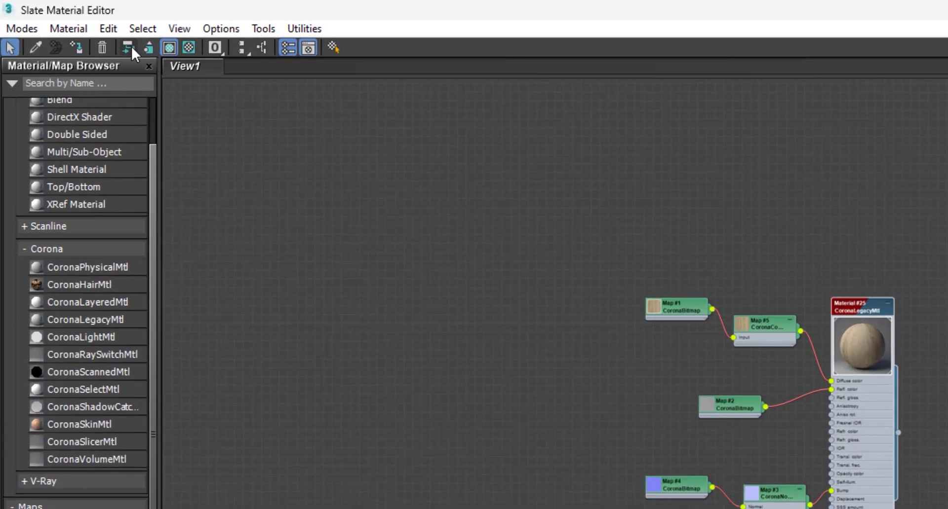
{"action": "left_click", "coordinate": [127, 48]}
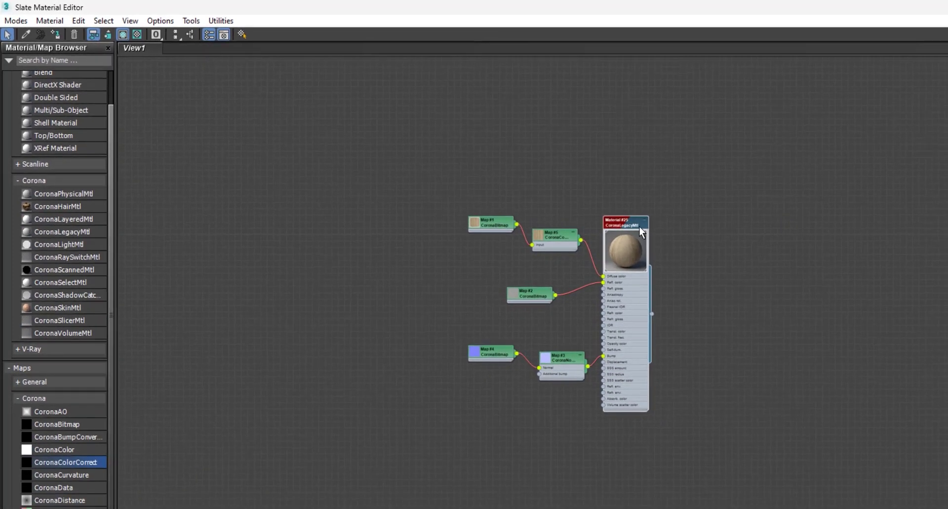
{"action": "left_click_drag", "start_coordinate": [629, 229], "coordinate": [516, 241]}
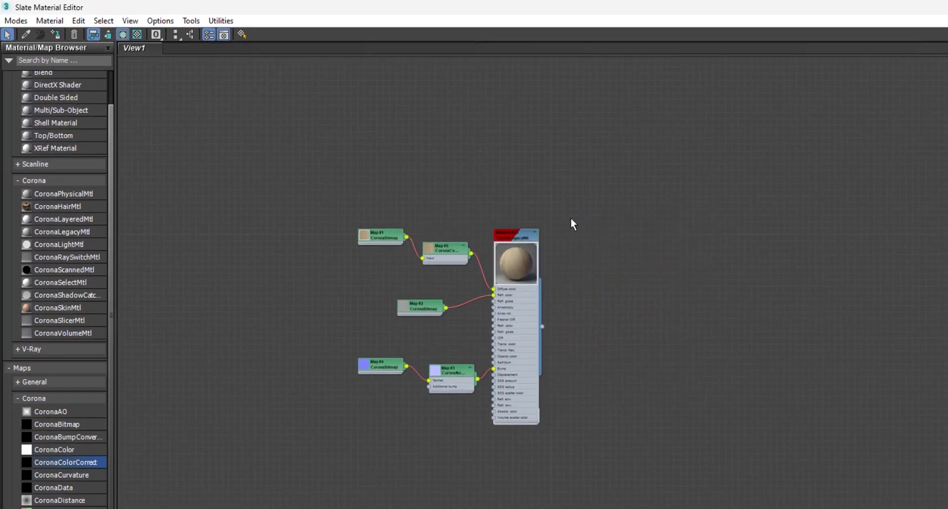
{"action": "key", "text": "ctrl+z"}
{"action": "left_click_drag", "start_coordinate": [582, 331], "coordinate": [570, 328]}
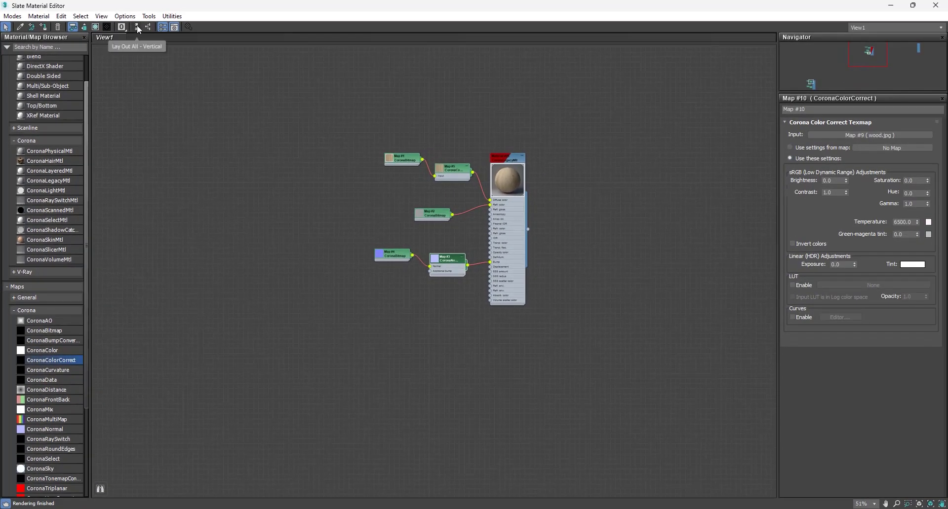
Step: Lay out all nodes in the view vertically and tidy the child map nodes of Material #25
{"action": "left_click", "coordinate": [137, 26]}
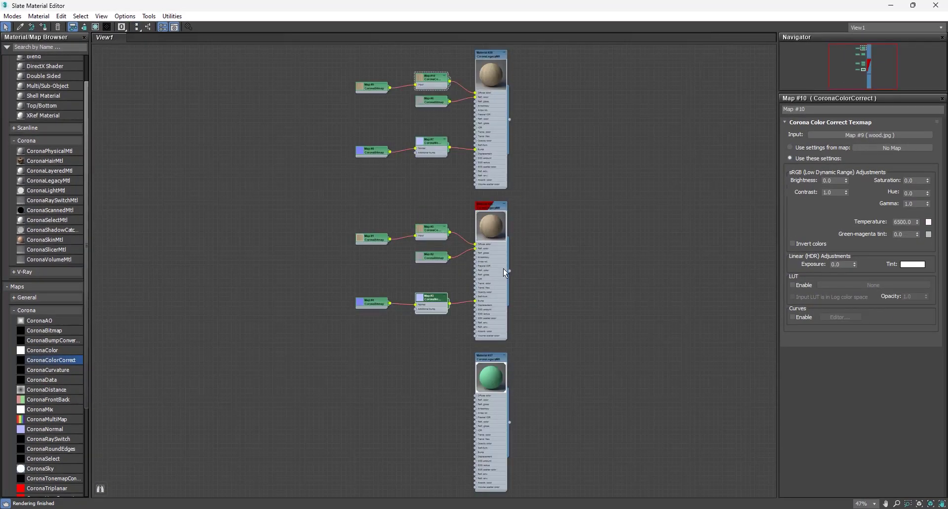
{"action": "scroll", "coordinate": [504, 271], "scroll_direction": "down", "scroll_amount": 3}
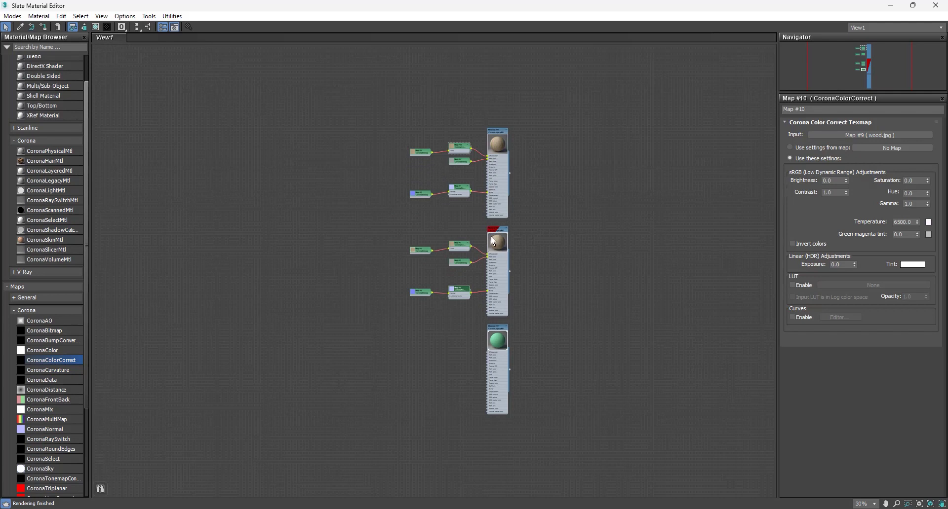
{"action": "scroll", "coordinate": [493, 240], "scroll_direction": "up", "scroll_amount": 3}
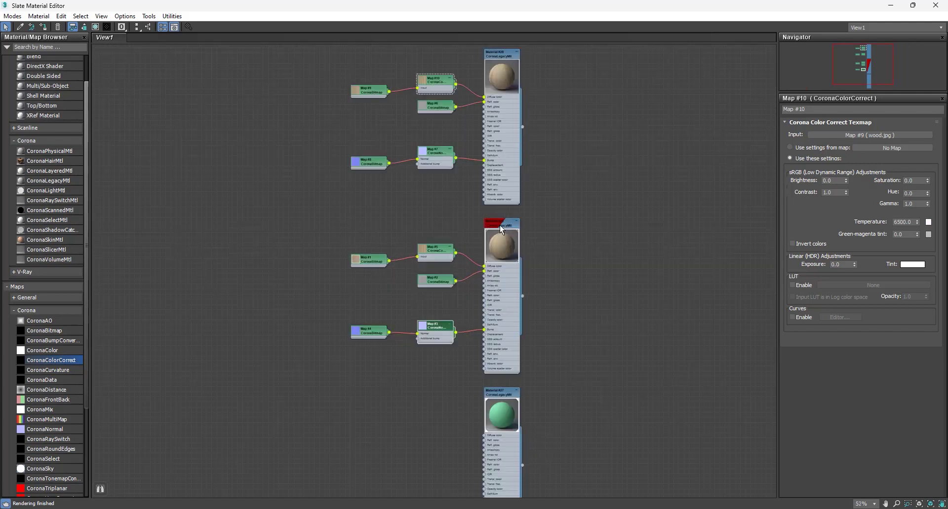
{"action": "left_click", "coordinate": [148, 28]}
{"action": "scroll", "coordinate": [482, 246], "scroll_direction": "down", "scroll_amount": 4}
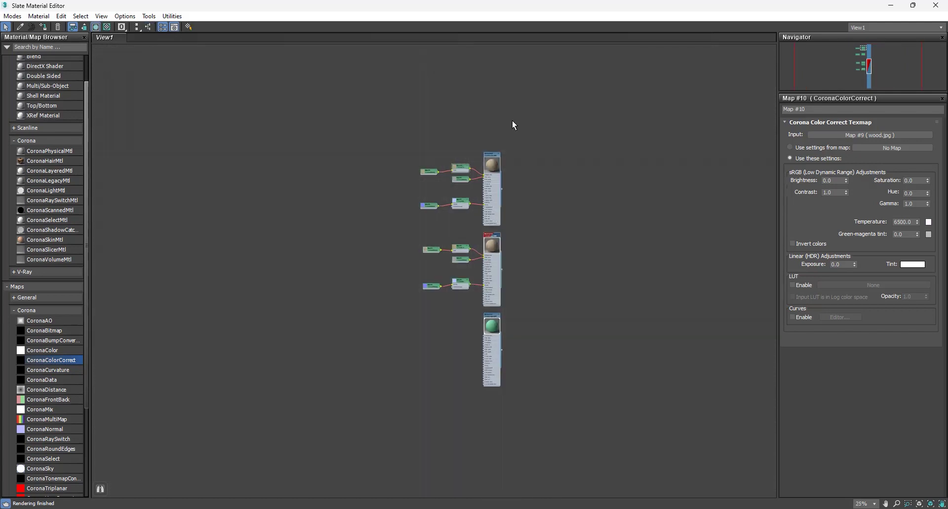
Step: Spread the two wood networks to opposite sides of the green material, the duplicate on the right and Material #25 on the left
{"action": "left_click_drag", "start_coordinate": [513, 125], "coordinate": [391, 233]}
{"action": "scroll", "coordinate": [391, 232], "scroll_direction": "down", "scroll_amount": 3}
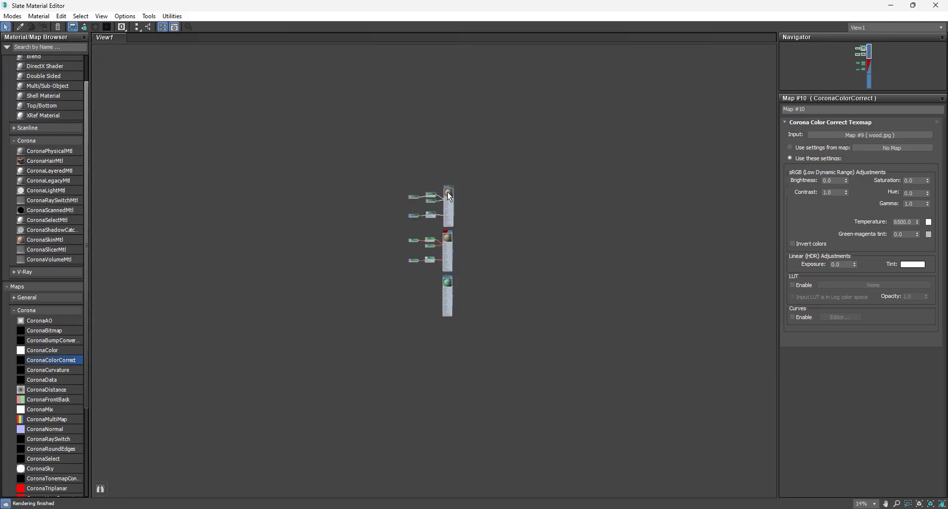
{"action": "left_click_drag", "start_coordinate": [449, 196], "coordinate": [773, 174]}
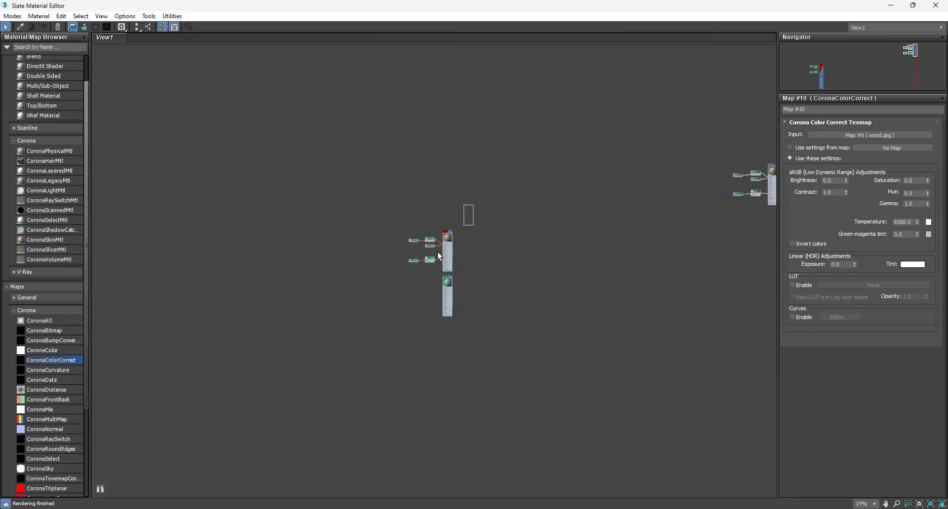
{"action": "left_click_drag", "start_coordinate": [438, 256], "coordinate": [235, 310]}
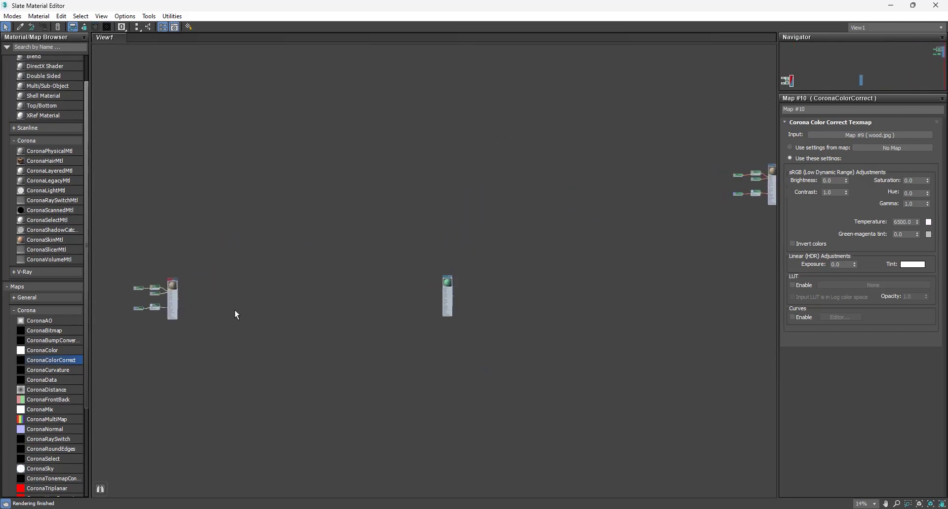
Step: Enlarge the Navigator and use it to jump to the Material #25 node network
{"action": "scroll", "coordinate": [321, 345], "scroll_direction": "down", "scroll_amount": 4}
{"action": "scroll", "coordinate": [322, 346], "scroll_direction": "up", "scroll_amount": 9}
{"action": "scroll", "coordinate": [352, 317], "scroll_direction": "down", "scroll_amount": 1}
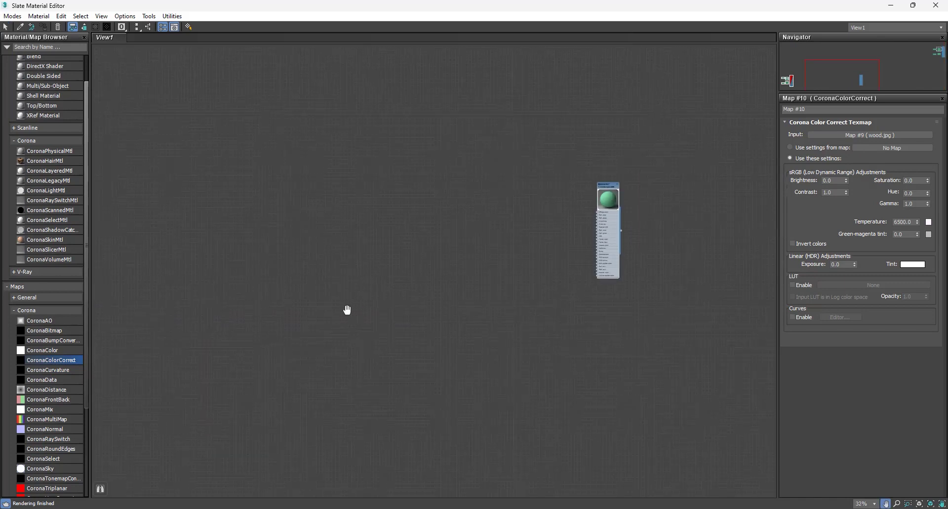
{"action": "left_click_drag", "start_coordinate": [347, 310], "coordinate": [319, 313]}
{"action": "key", "text": "Escape"}
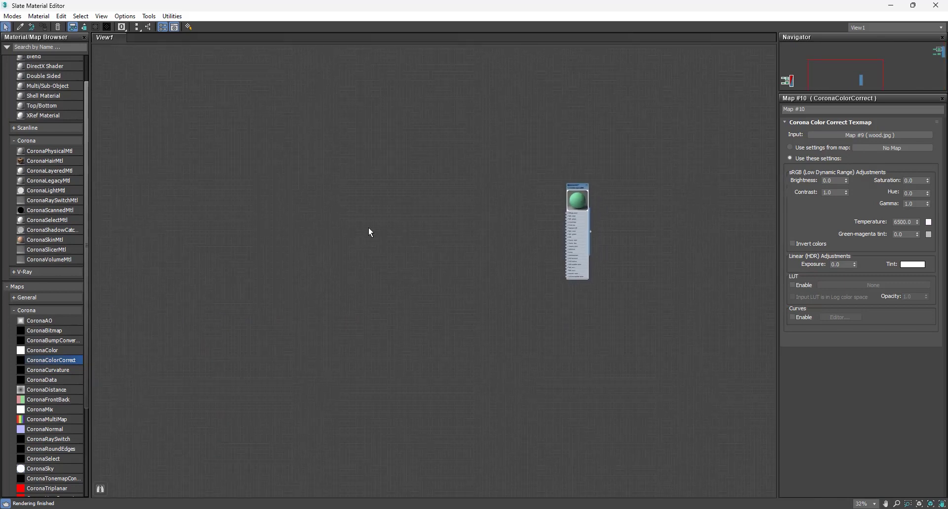
{"action": "scroll", "coordinate": [368, 228], "scroll_direction": "down", "scroll_amount": 2}
{"action": "scroll", "coordinate": [467, 211], "scroll_direction": "up", "scroll_amount": 3}
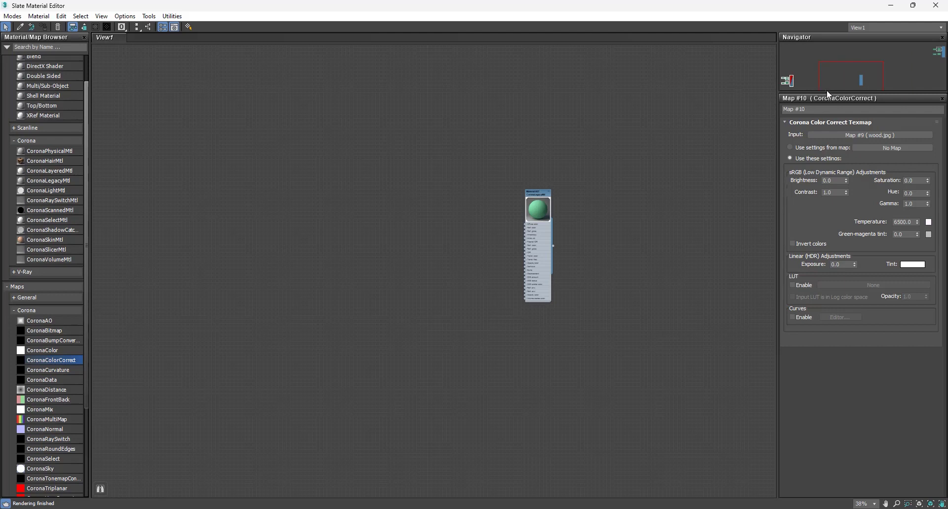
{"action": "left_click_drag", "start_coordinate": [827, 93], "coordinate": [827, 239]}
{"action": "scroll", "coordinate": [803, 166], "scroll_direction": "down", "scroll_amount": 1}
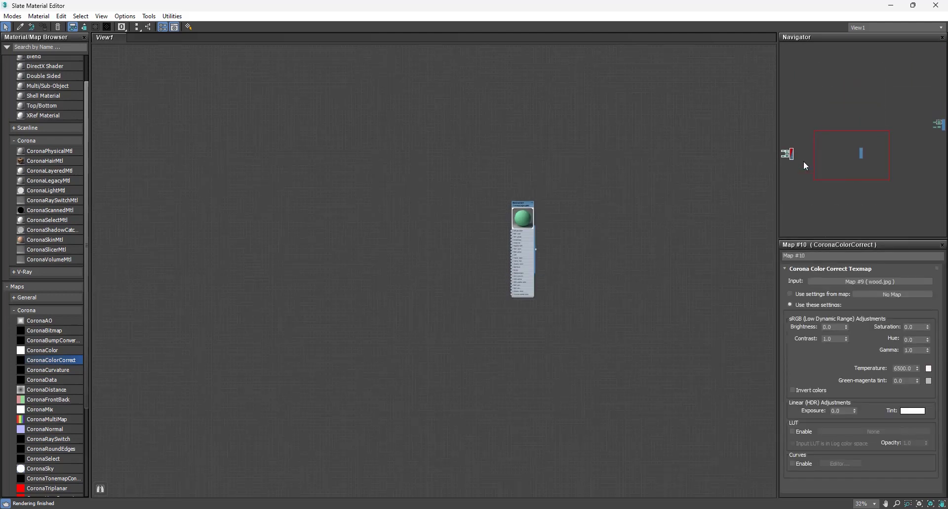
{"action": "scroll", "coordinate": [794, 162], "scroll_direction": "up", "scroll_amount": 2}
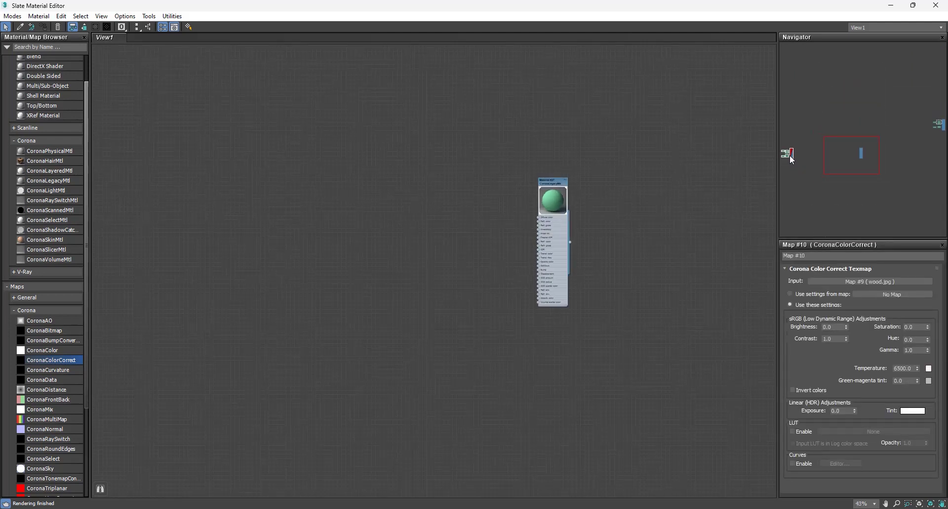
{"action": "left_click", "coordinate": [789, 155]}
{"action": "scroll", "coordinate": [907, 126], "scroll_direction": "down", "scroll_amount": 5}
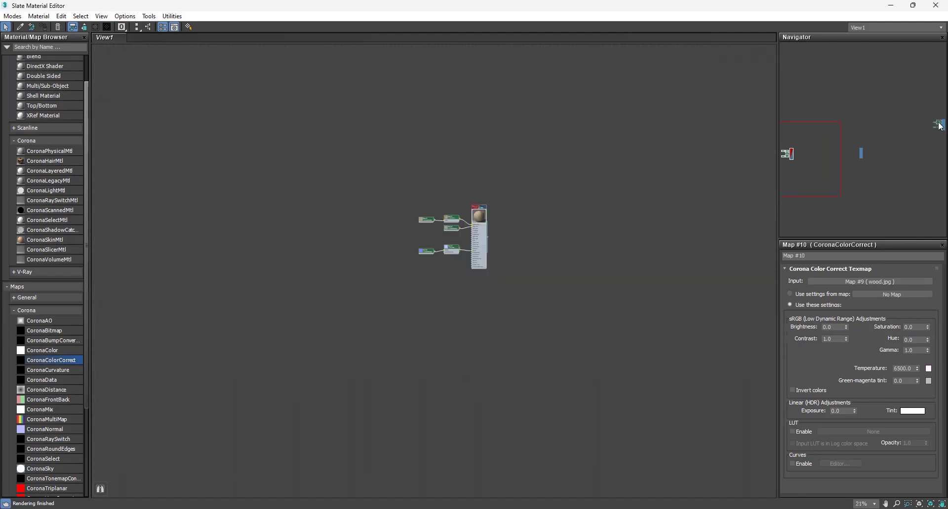
Step: Reduce the Navigator's height and bring the Material #25 node network into close view
{"action": "scroll", "coordinate": [483, 185], "scroll_direction": "down", "scroll_amount": 8}
{"action": "middle_click_drag", "start_coordinate": [363, 256], "coordinate": [386, 230]}
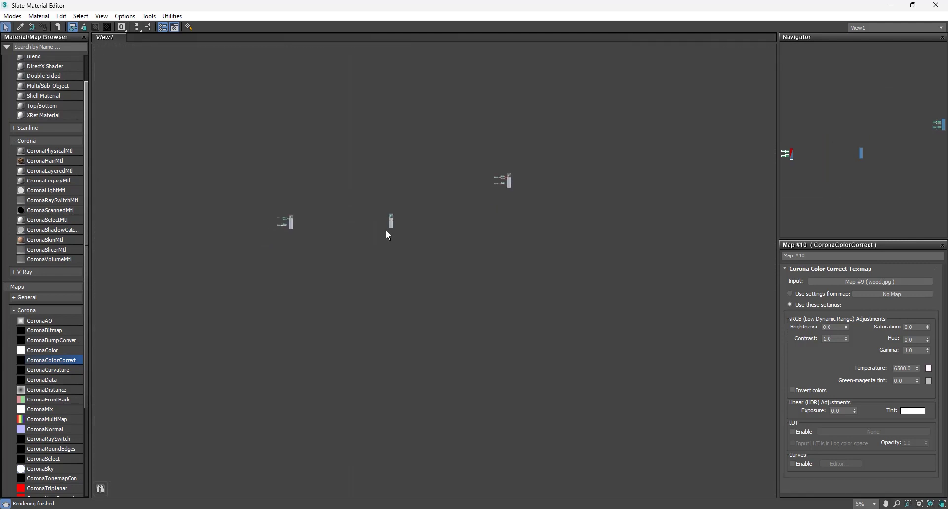
{"action": "scroll", "coordinate": [386, 230], "scroll_direction": "up", "scroll_amount": 10}
{"action": "left_click_drag", "start_coordinate": [832, 237], "coordinate": [842, 153]}
{"action": "scroll", "coordinate": [488, 185], "scroll_direction": "down", "scroll_amount": 4}
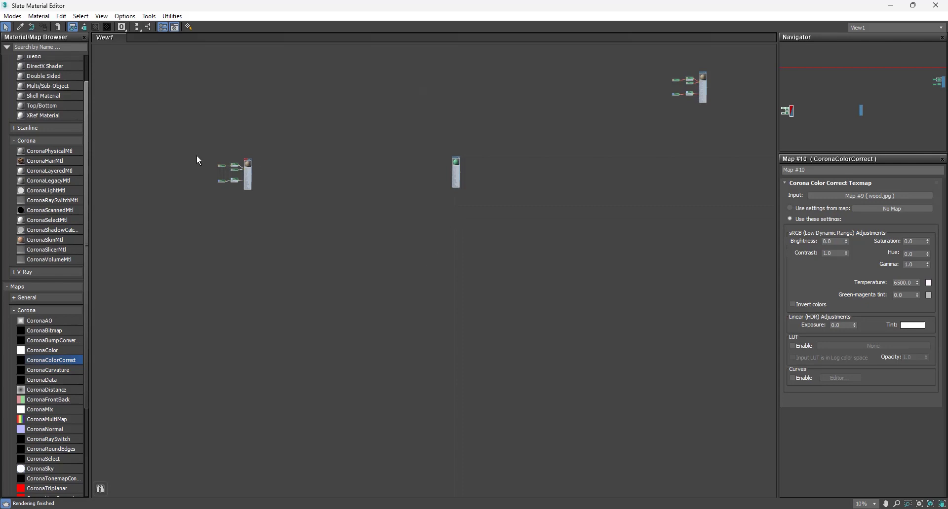
{"action": "scroll", "coordinate": [199, 159], "scroll_direction": "up", "scroll_amount": 8}
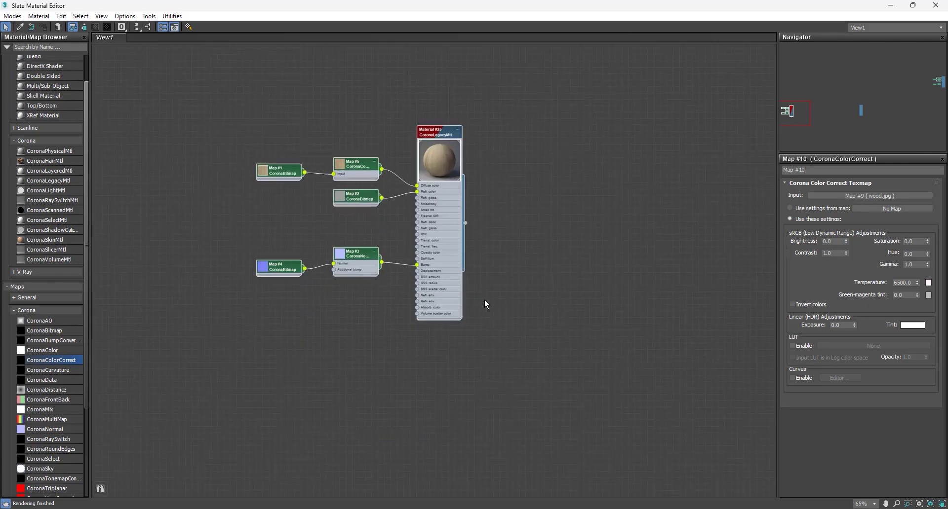